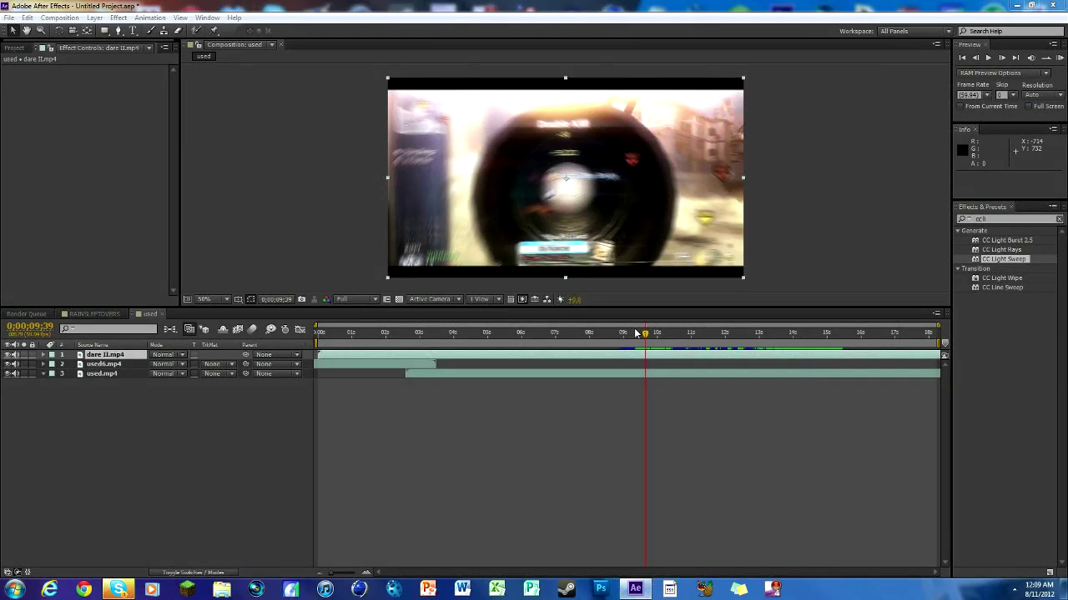
- Delete the dare II.mp4 layer and move the used.mp4 layer above used6.mp4
{"action": "left_click_drag", "start_coordinate": [641, 340], "coordinate": [663, 342]}
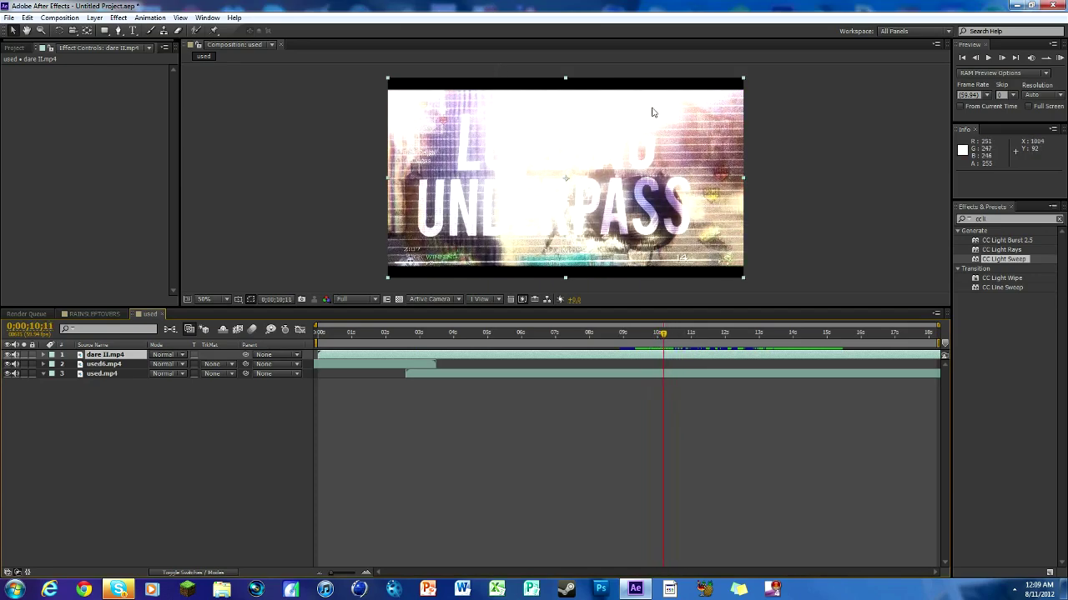
{"action": "left_click", "coordinate": [659, 333]}
{"action": "left_click_drag", "start_coordinate": [657, 337], "coordinate": [667, 338]}
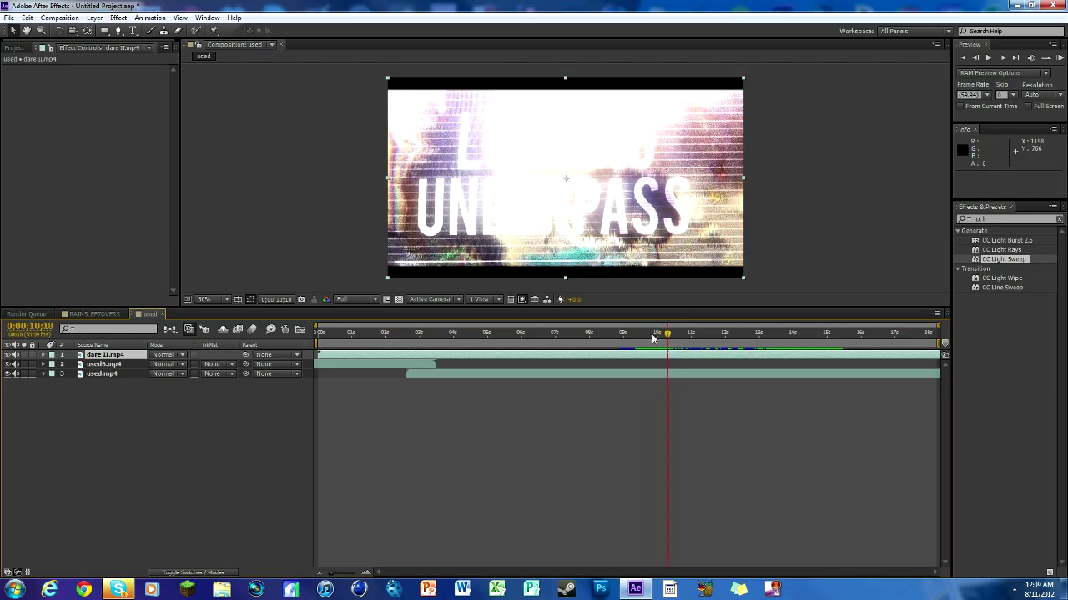
{"action": "left_click_drag", "start_coordinate": [666, 337], "coordinate": [686, 334]}
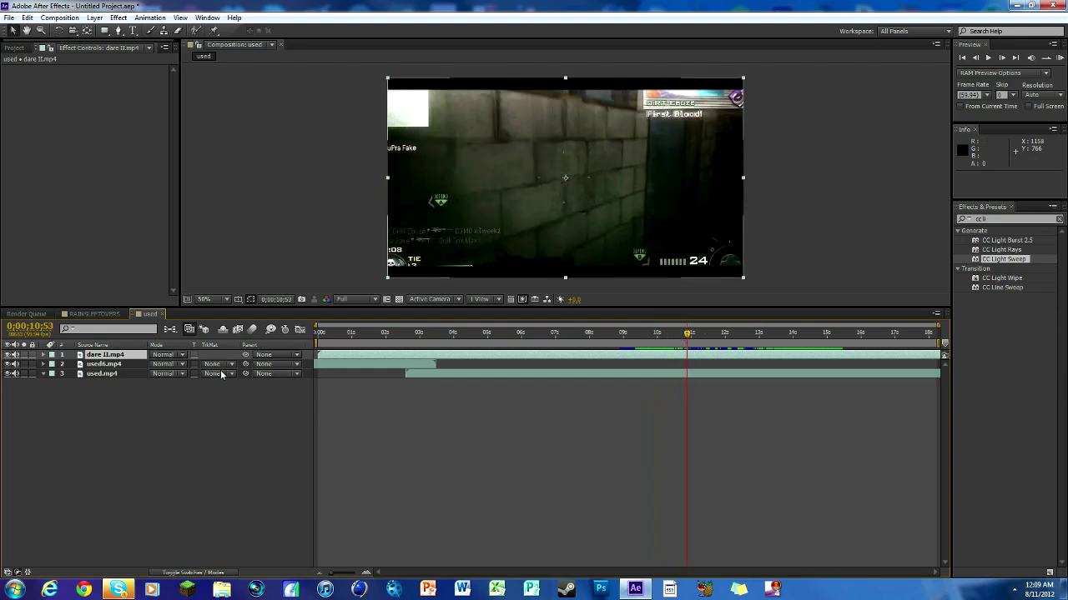
{"action": "key", "text": "Delete"}
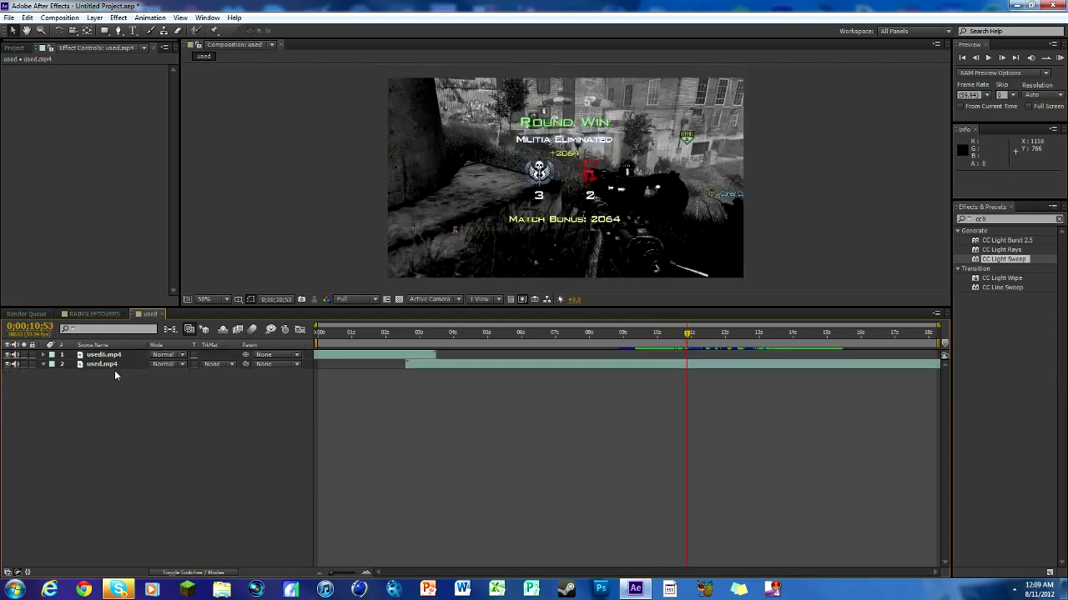
{"action": "left_click_drag", "start_coordinate": [115, 364], "coordinate": [109, 351]}
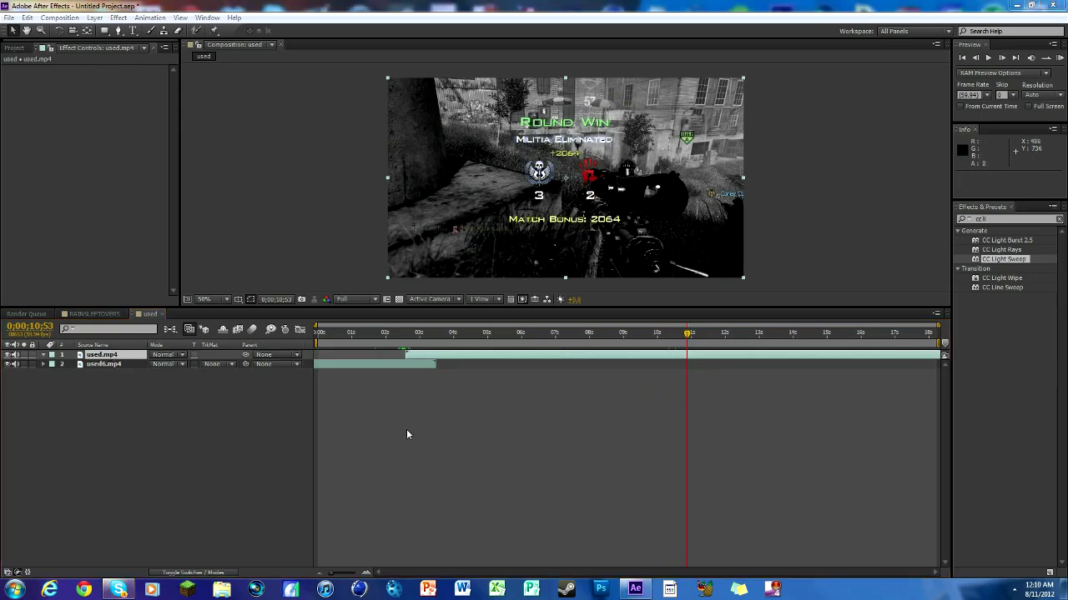
{"action": "left_click", "coordinate": [517, 447]}
- Find the Linear Wipe transition effect and apply it to the used.mp4 layer
{"action": "left_click", "coordinate": [1000, 219]}
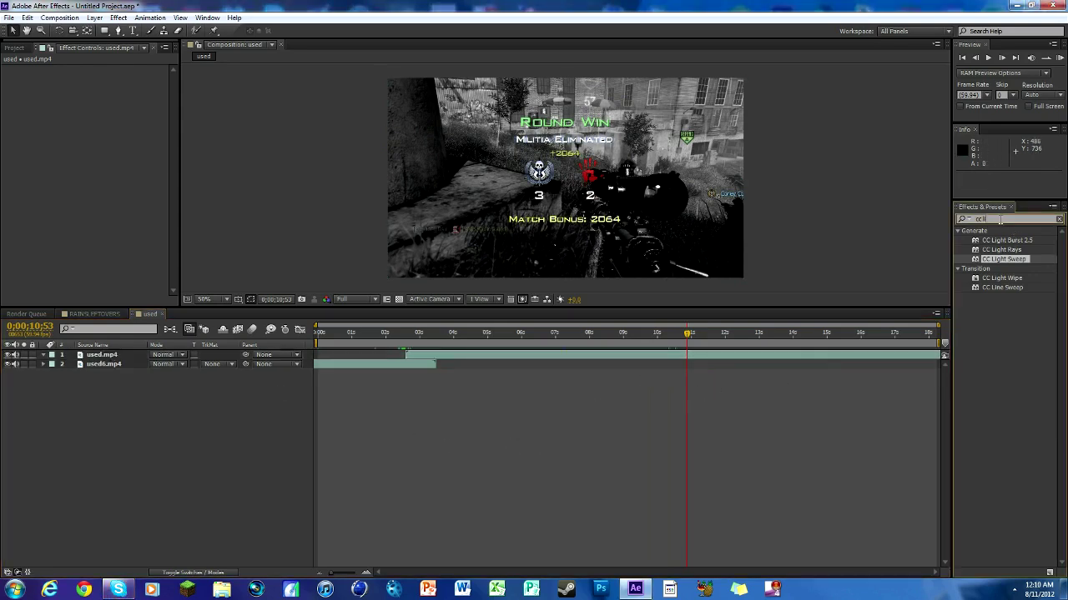
{"action": "type", "text": "linear"}
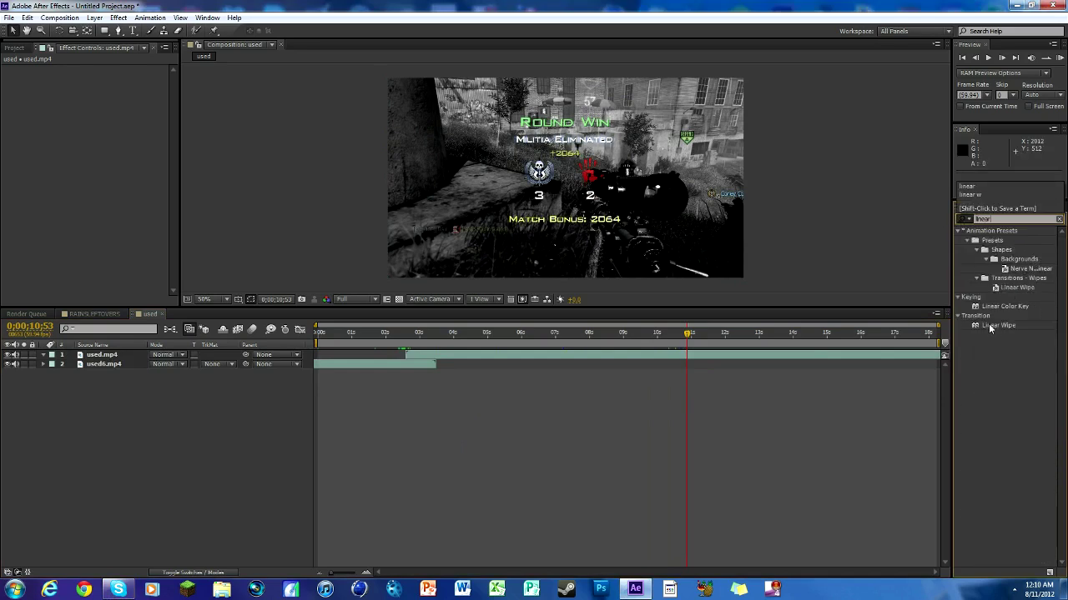
{"action": "left_click_drag", "start_coordinate": [997, 326], "coordinate": [450, 363]}
- Keyframe the wipe's Transition Completion at 0% at 0;00;02;47 and 100% at 0;00;03;14
{"action": "left_click_drag", "start_coordinate": [403, 337], "coordinate": [411, 333]}
{"action": "left_click", "coordinate": [24, 79]}
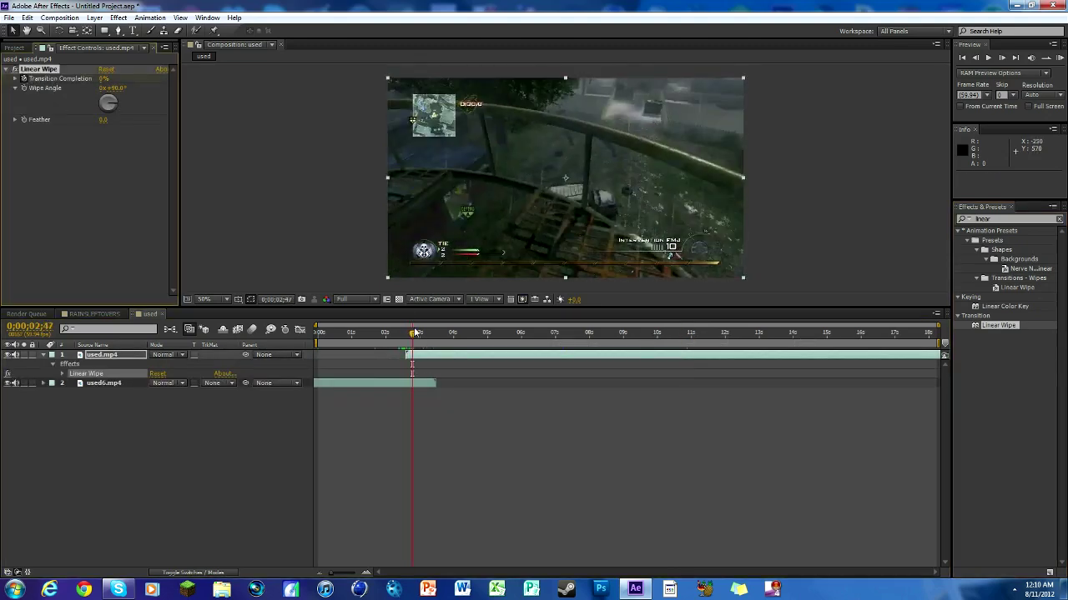
{"action": "left_click_drag", "start_coordinate": [414, 333], "coordinate": [426, 334]}
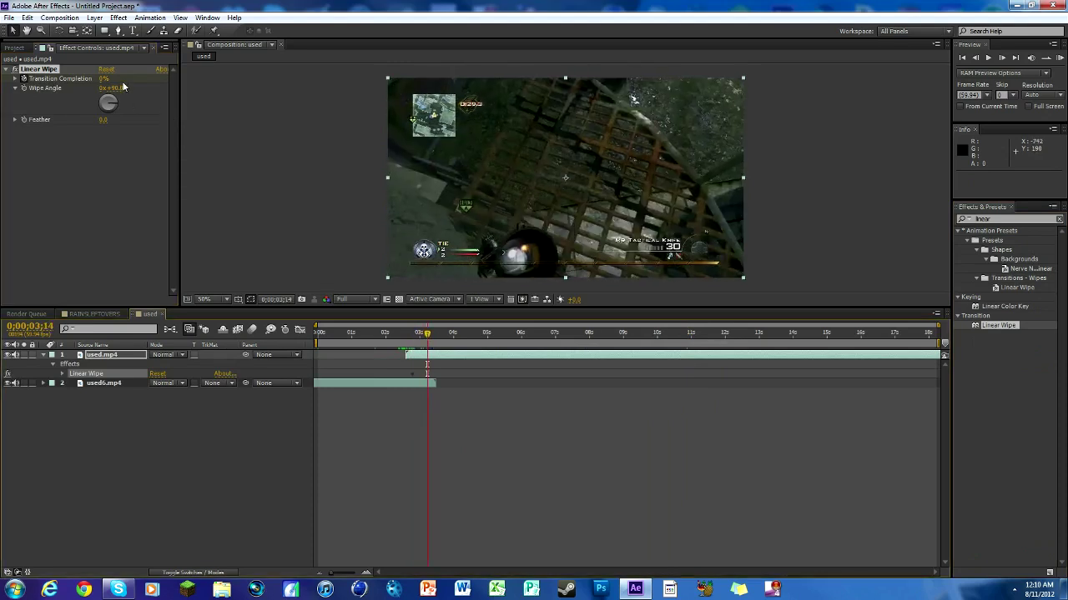
{"action": "left_click_drag", "start_coordinate": [101, 81], "coordinate": [185, 77]}
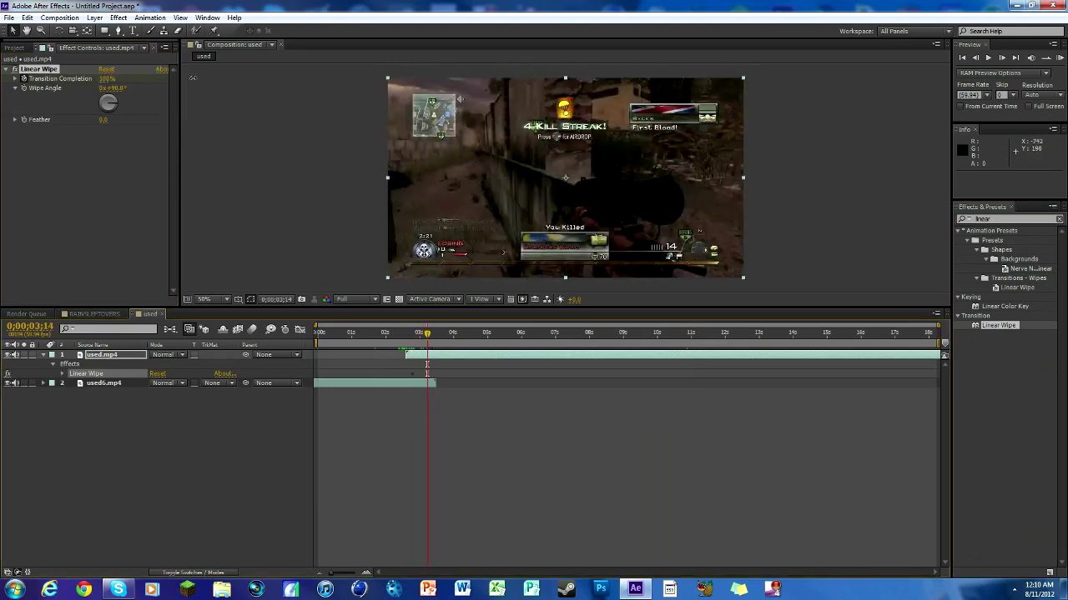
- Set the Linear Wipe's Wipe Angle to 270° and scrub back through the transition to check it
{"action": "left_click", "coordinate": [116, 88]}
{"action": "type", "text": "270"}
{"action": "key", "text": "Return"}
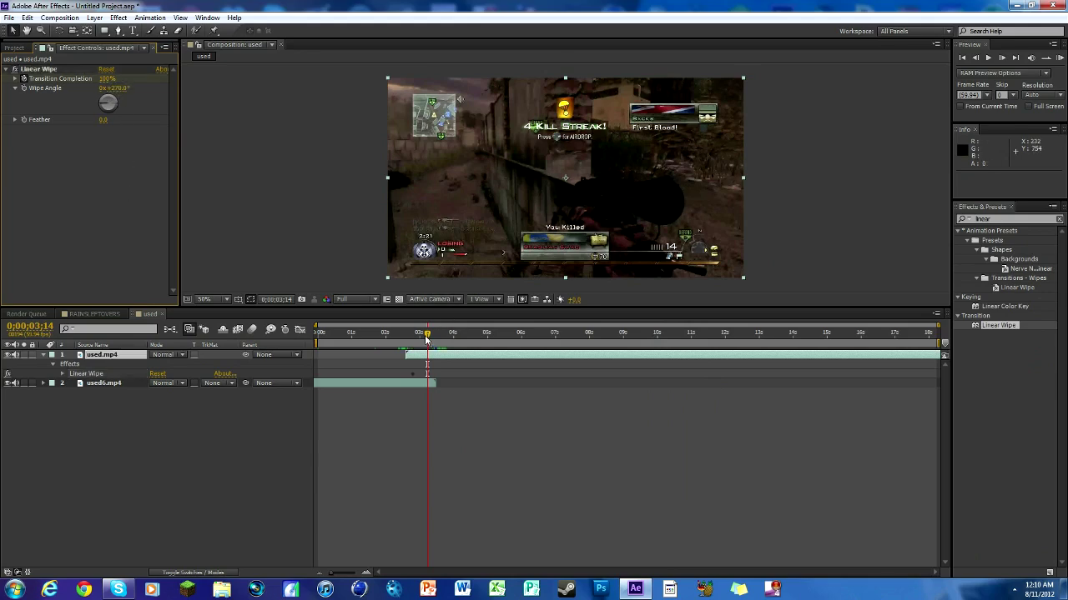
{"action": "left_click_drag", "start_coordinate": [427, 338], "coordinate": [418, 338]}
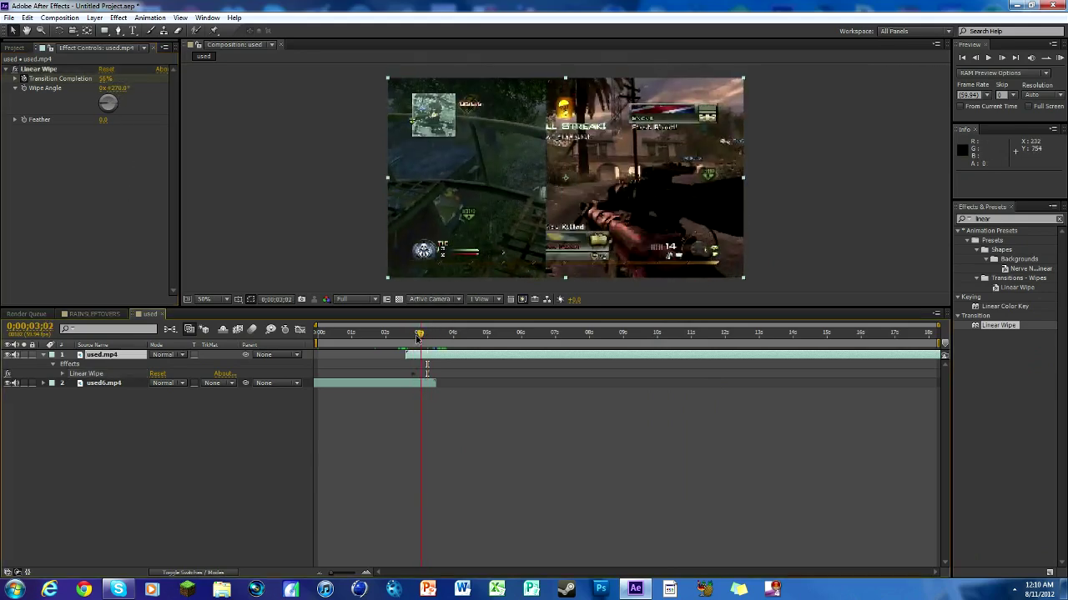
- Add a new adjustment layer above the clips in the used composition
{"action": "right_click", "coordinate": [183, 440]}
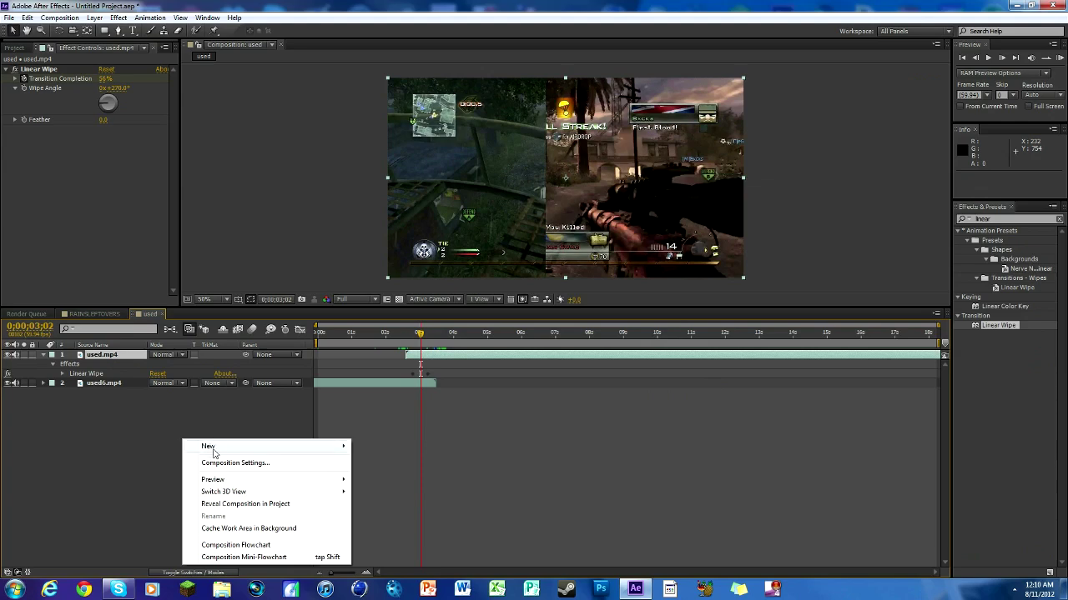
{"action": "mouse_move", "coordinate": [213, 452]}
{"action": "left_click", "coordinate": [384, 531]}
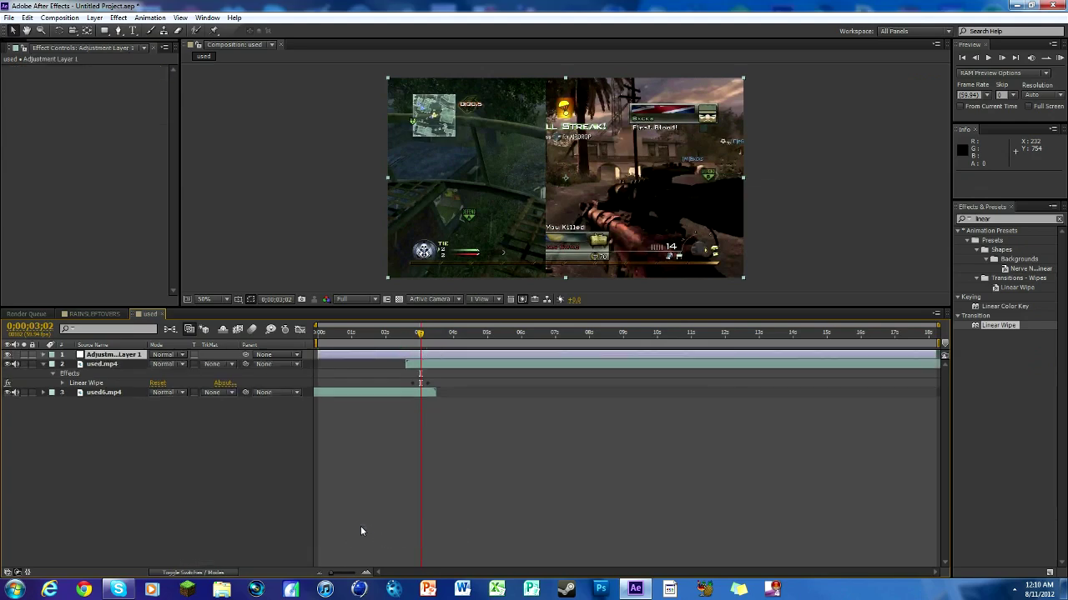
- Go to 0;00;02;52, where the wipe is partly across, and apply CC Light Sweep to the adjustment layer
{"action": "left_click_drag", "start_coordinate": [419, 337], "coordinate": [411, 337]}
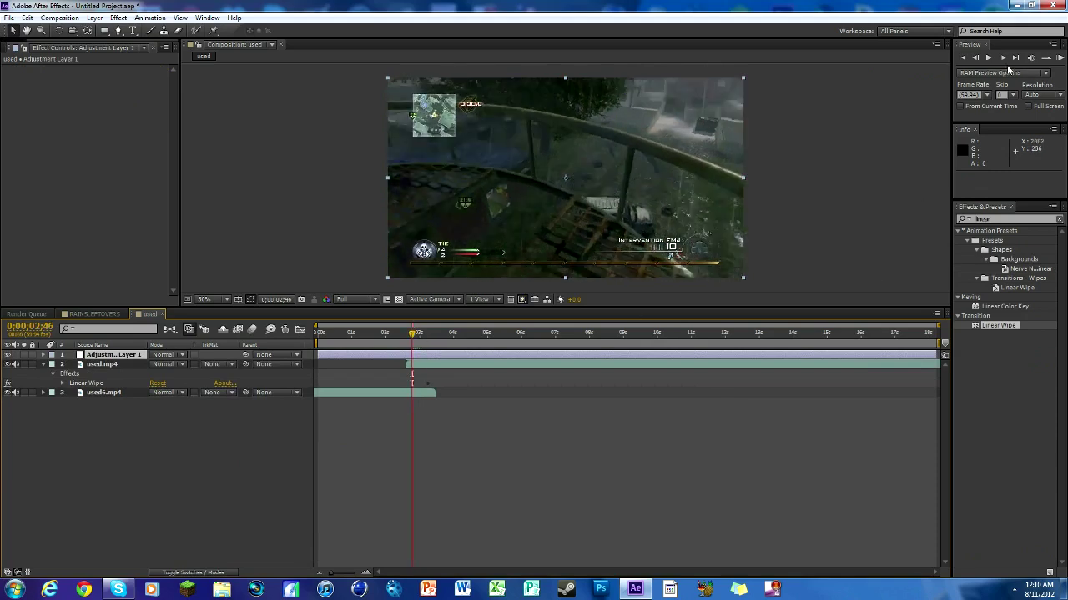
{"action": "left_click", "coordinate": [1001, 58]}
{"action": "left_click", "coordinate": [1002, 57]}
{"action": "left_click", "coordinate": [1002, 58]}
{"action": "left_click", "coordinate": [1001, 57]}
{"action": "left_click", "coordinate": [1002, 57]}
{"action": "left_click", "coordinate": [1002, 57]}
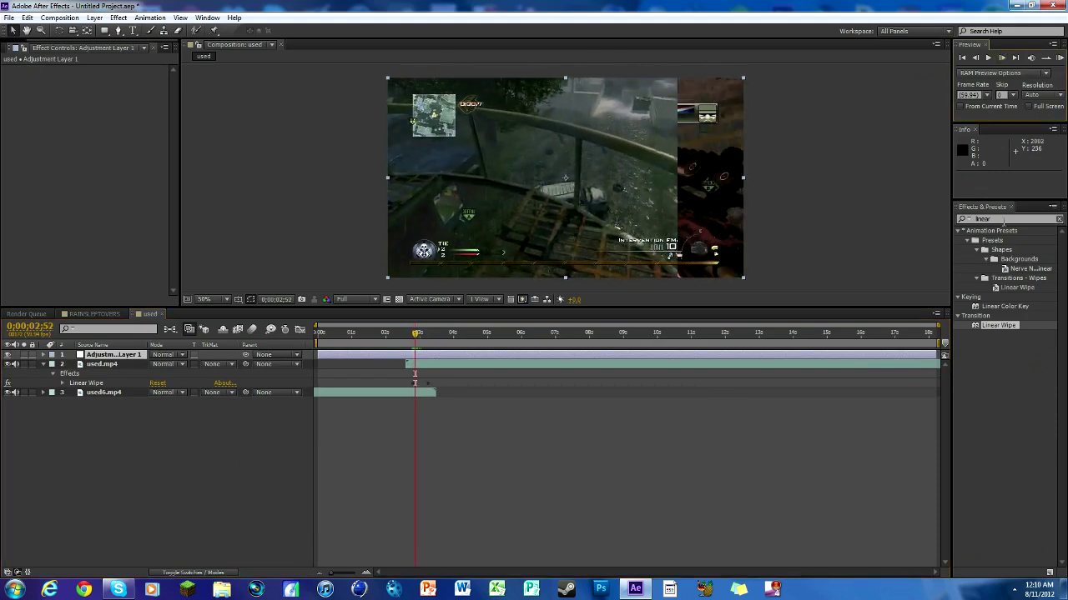
{"action": "left_click_drag", "start_coordinate": [1003, 220], "coordinate": [951, 223]}
{"action": "type", "text": "cc li"}
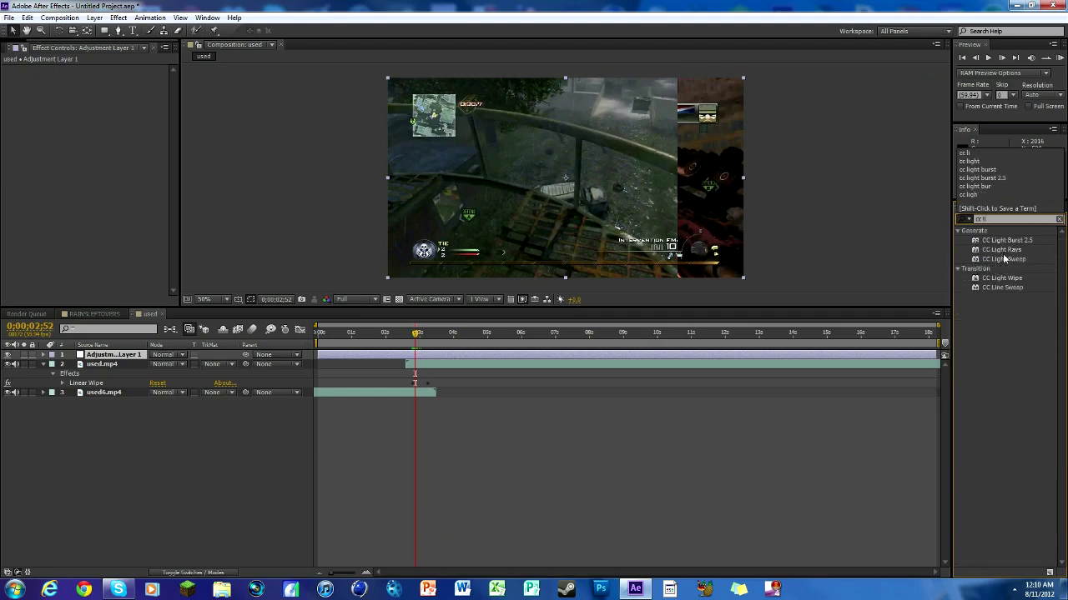
{"action": "left_click", "coordinate": [1005, 259]}
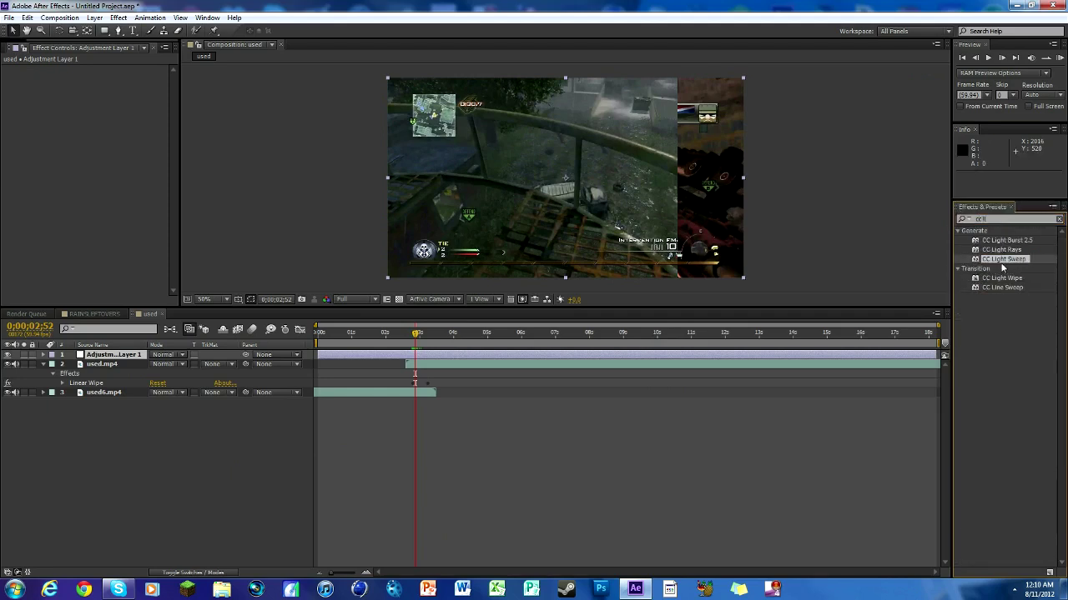
{"action": "left_click_drag", "start_coordinate": [1001, 259], "coordinate": [424, 357]}
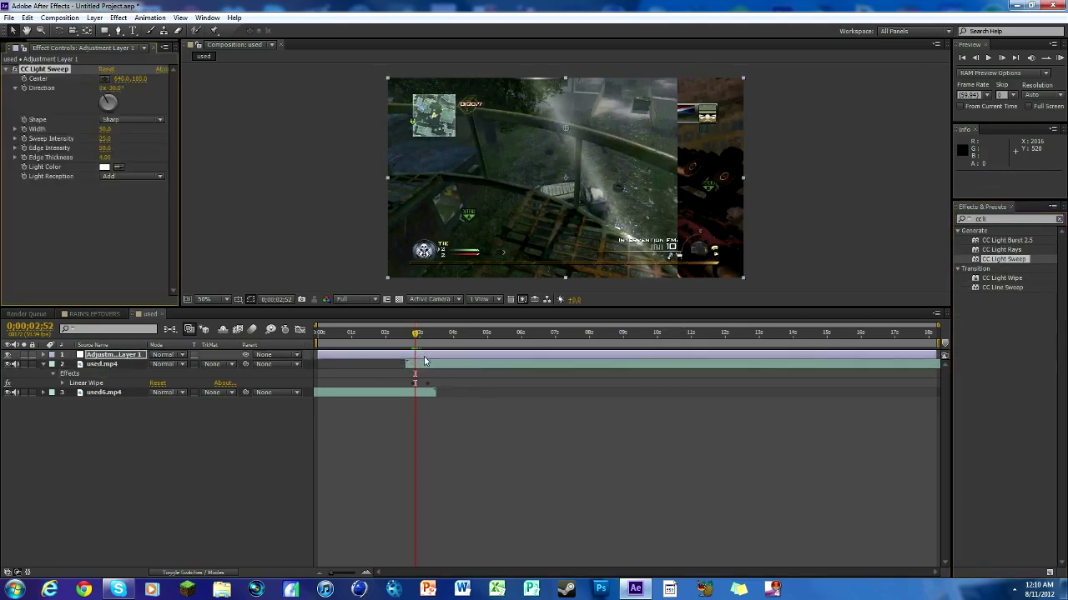
- Set the light sweep's Direction to 0° so the beam stands vertical
{"action": "left_click", "coordinate": [118, 88]}
{"action": "type", "text": "0"}
{"action": "left_click", "coordinate": [125, 257]}
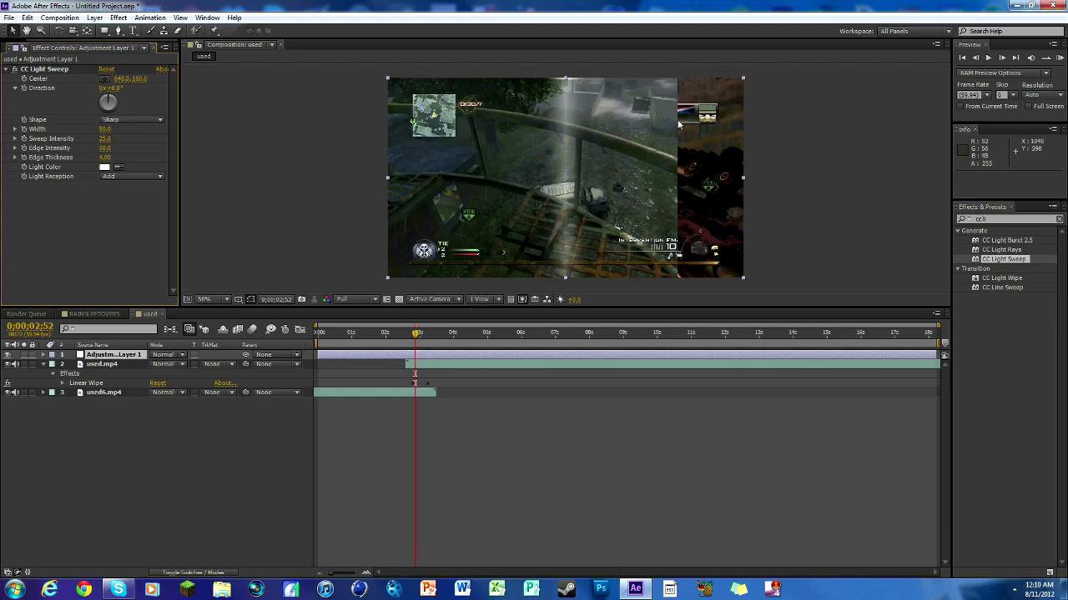
- Make the light sweep red, with Width 100, Sweep Intensity 117, Edge Intensity 86 and Edge Thickness 5.5
{"action": "left_click", "coordinate": [102, 170]}
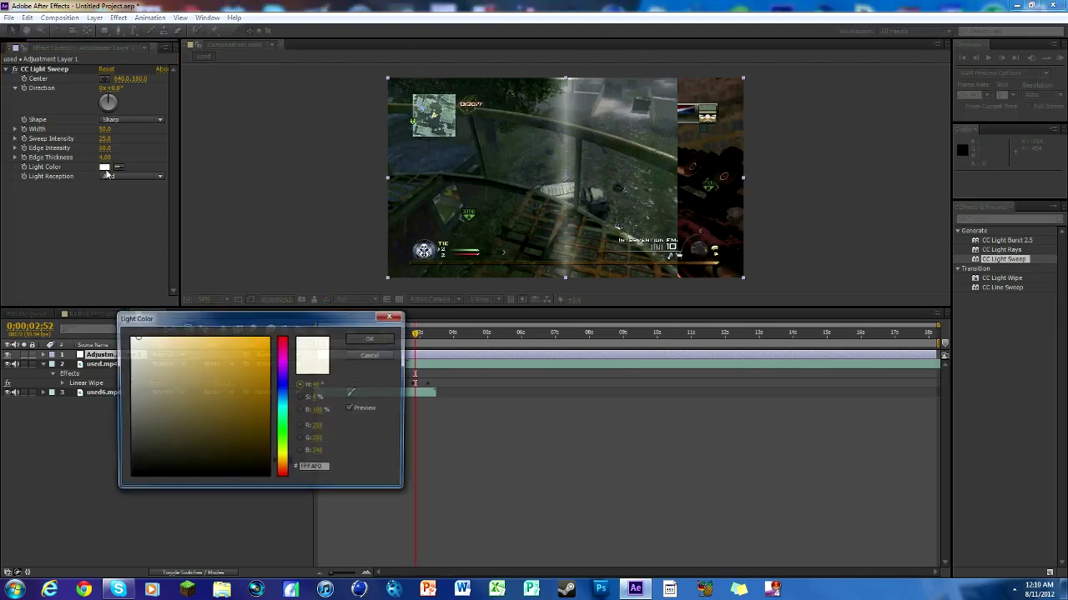
{"action": "left_click", "coordinate": [283, 337]}
{"action": "left_click", "coordinate": [236, 366]}
{"action": "left_click_drag", "start_coordinate": [251, 376], "coordinate": [258, 360]}
{"action": "left_click", "coordinate": [370, 339]}
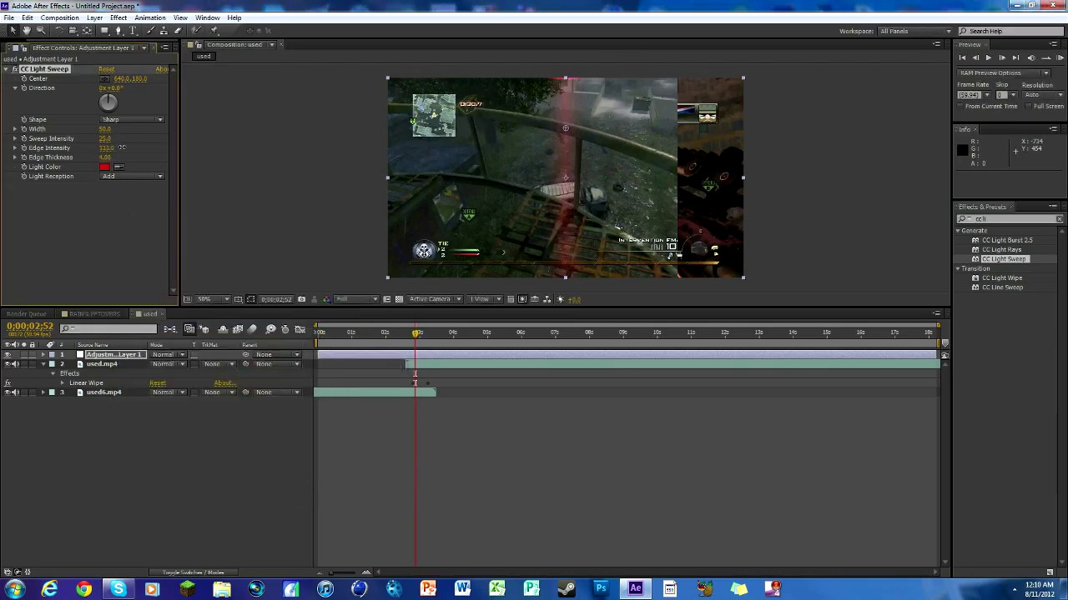
{"action": "left_click_drag", "start_coordinate": [122, 148], "coordinate": [127, 150]}
{"action": "mouse_move", "coordinate": [107, 139]}
{"action": "left_mouse_down"}
{"action": "mouse_move", "coordinate": [152, 138]}
{"action": "mouse_move", "coordinate": [124, 129]}
{"action": "mouse_move", "coordinate": [133, 129]}
{"action": "mouse_move", "coordinate": [110, 145]}
{"action": "left_mouse_up"}
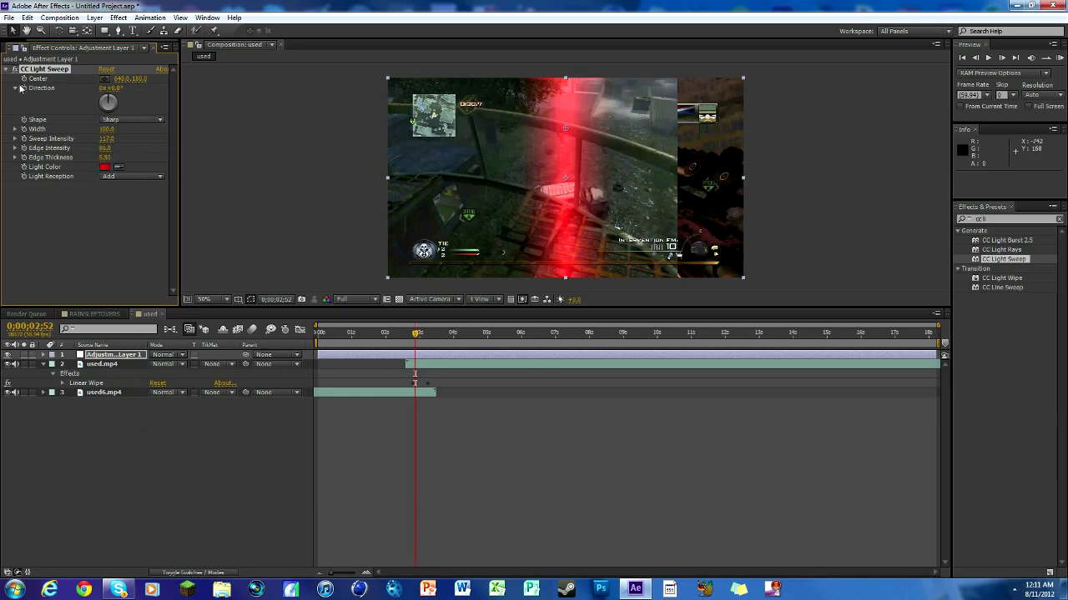
- Go to 0;00;02;47 and move the light sweep's Center outside the frame to 1460, 180
{"action": "left_click_drag", "start_coordinate": [125, 79], "coordinate": [157, 80]}
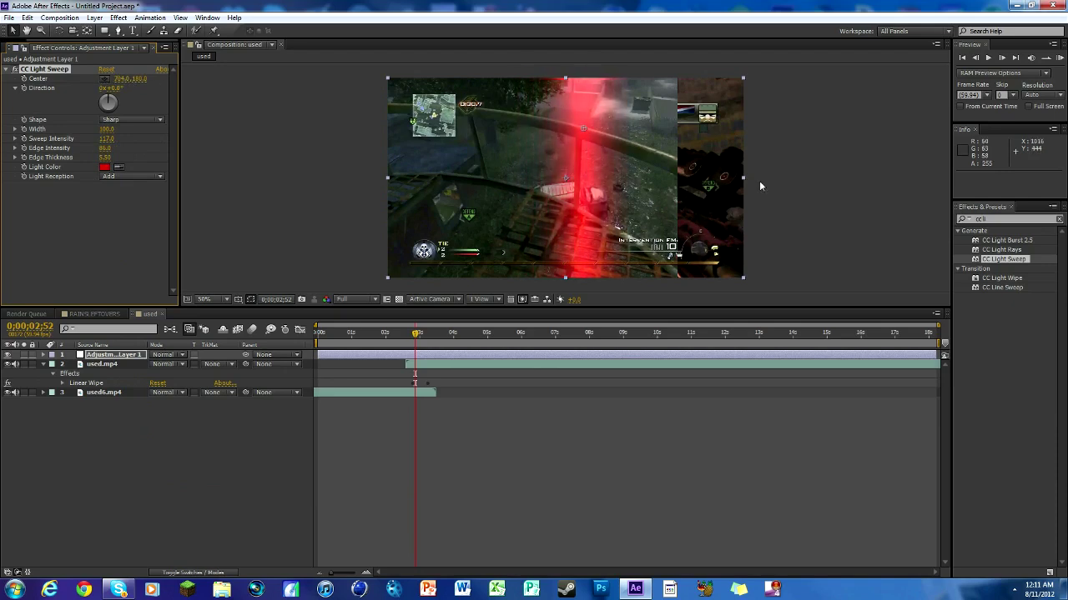
{"action": "left_click", "coordinate": [975, 58]}
{"action": "left_click", "coordinate": [975, 58]}
{"action": "left_click", "coordinate": [975, 59]}
{"action": "left_click", "coordinate": [975, 59]}
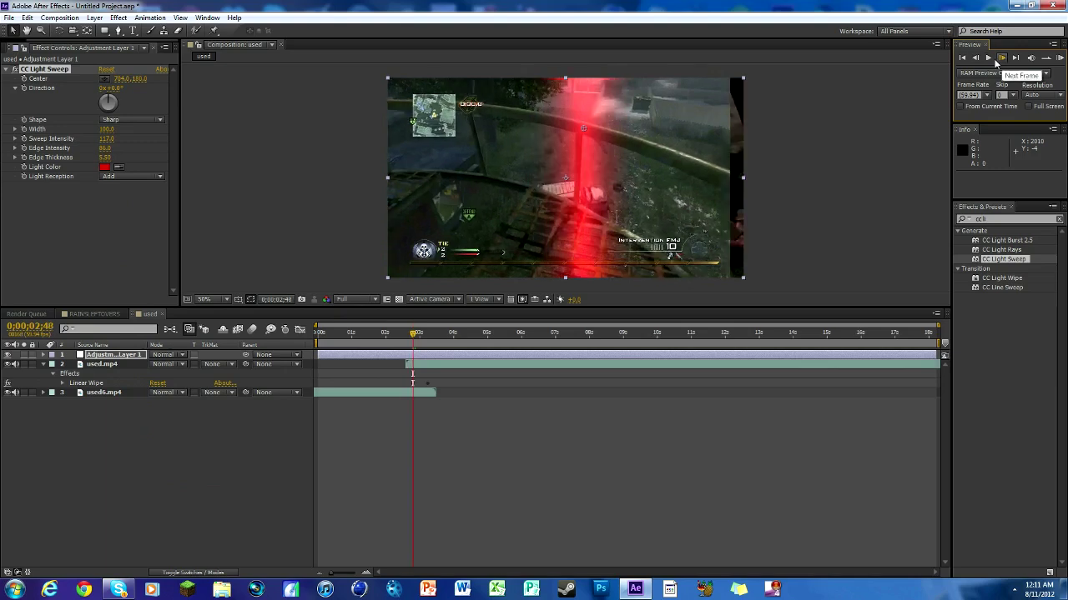
{"action": "left_click", "coordinate": [975, 58]}
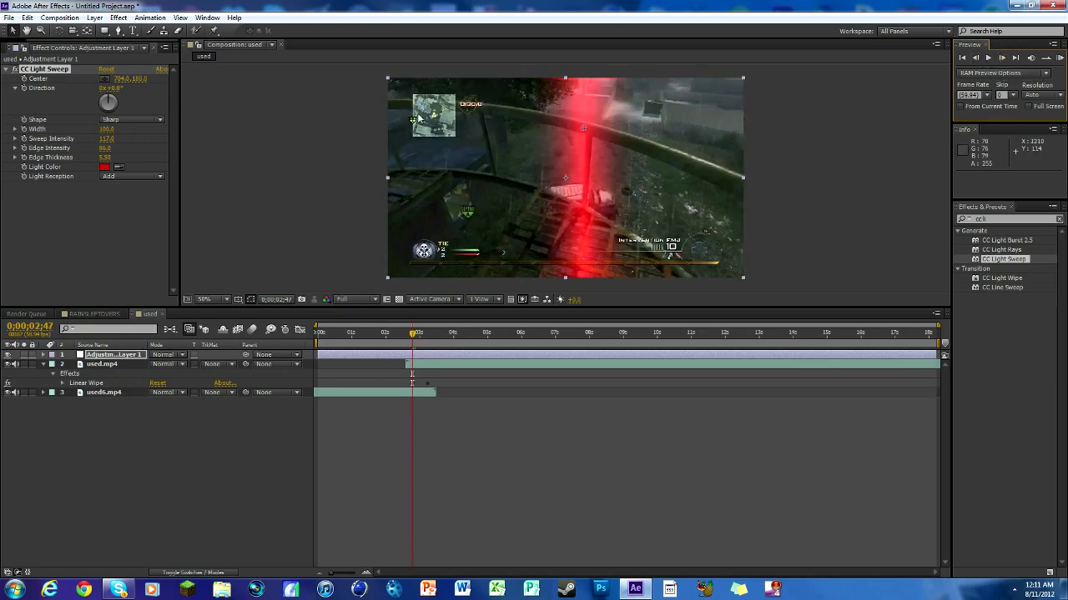
{"action": "left_click_drag", "start_coordinate": [120, 80], "coordinate": [562, 102]}
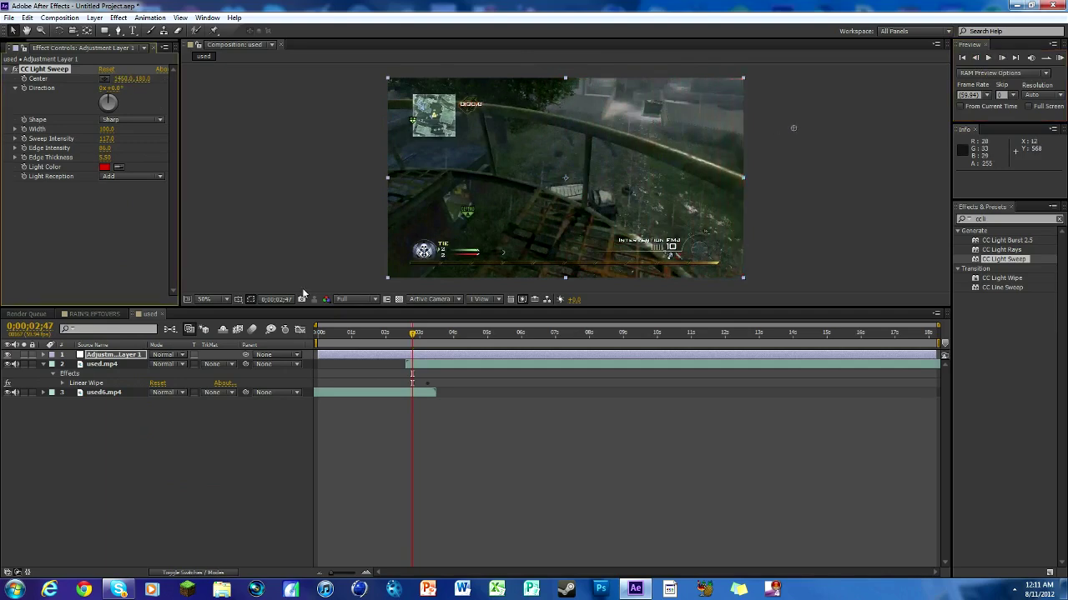
- Start keyframing the light sweep's Center at 0;00;02;47 and set it to 1232, 180 one frame on, along the wipe edge
{"action": "left_click", "coordinate": [109, 361]}
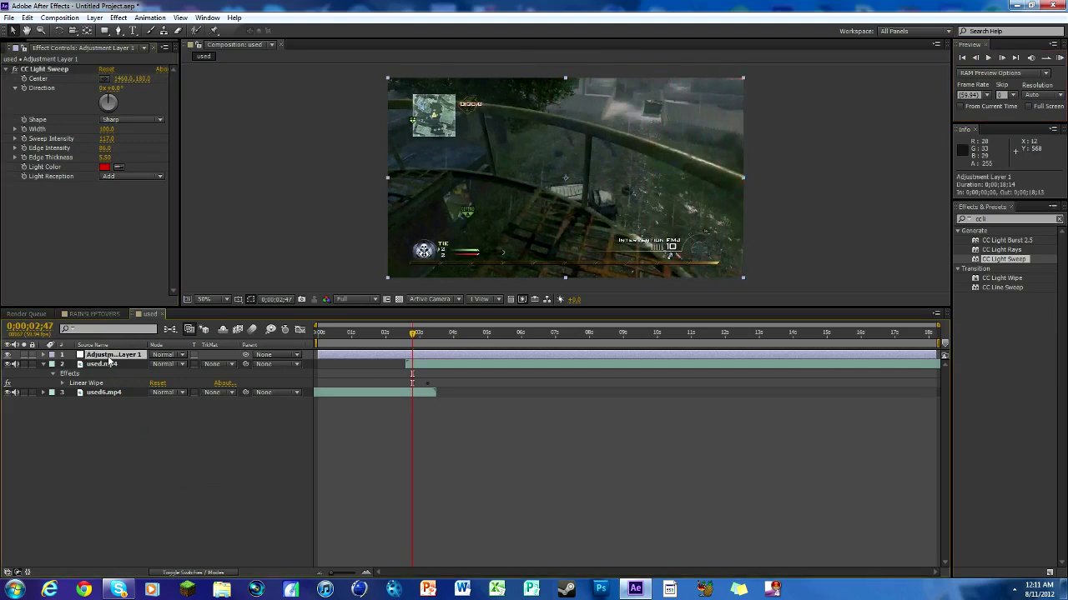
{"action": "left_click", "coordinate": [25, 80]}
{"action": "left_click", "coordinate": [24, 79]}
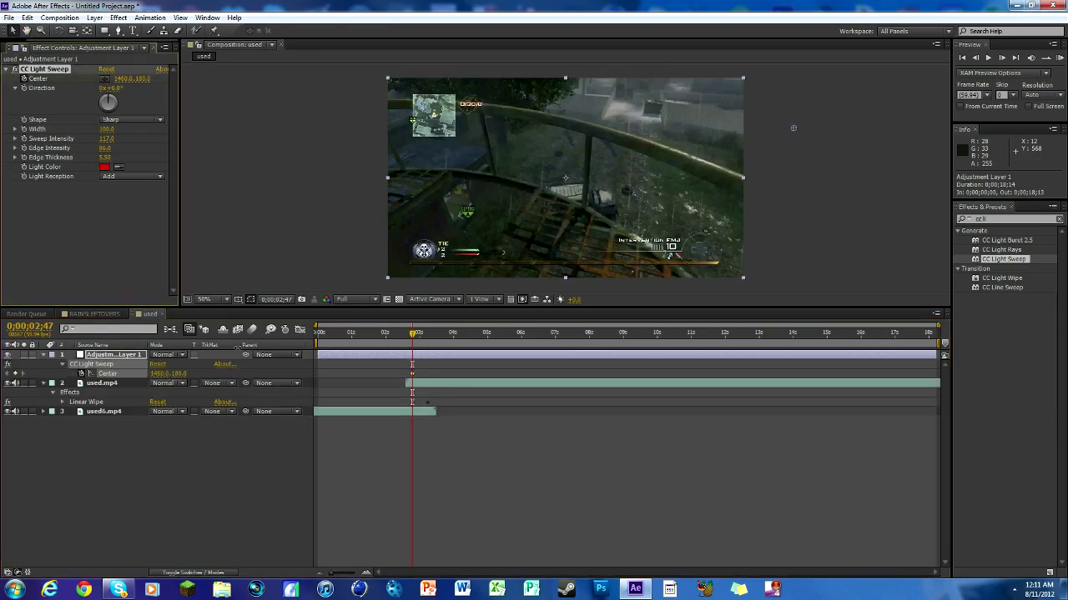
{"action": "left_click", "coordinate": [1001, 58]}
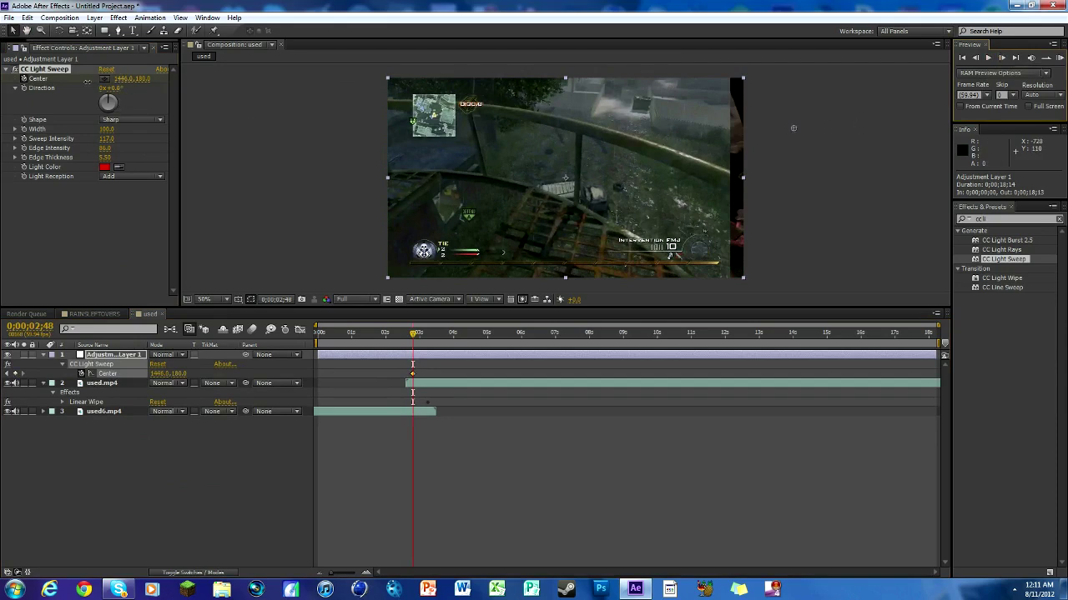
{"action": "left_click_drag", "start_coordinate": [86, 81], "coordinate": [4, 86]}
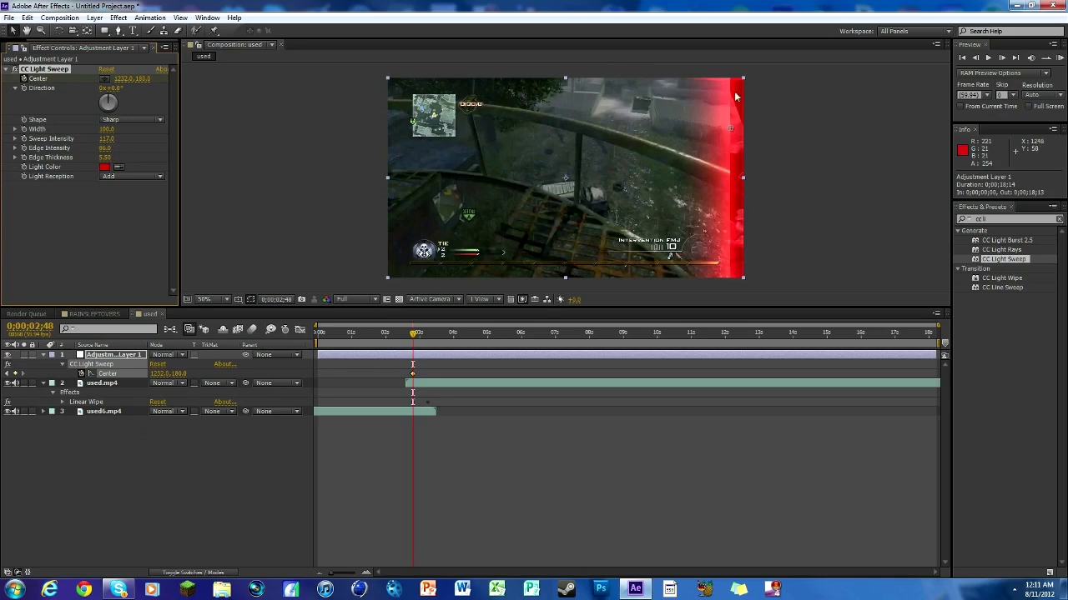
- Keyframe the light sweep's Center to 49, 180 at 0;00;03;13, along the wipe edge
{"action": "left_click_drag", "start_coordinate": [417, 333], "coordinate": [426, 333]}
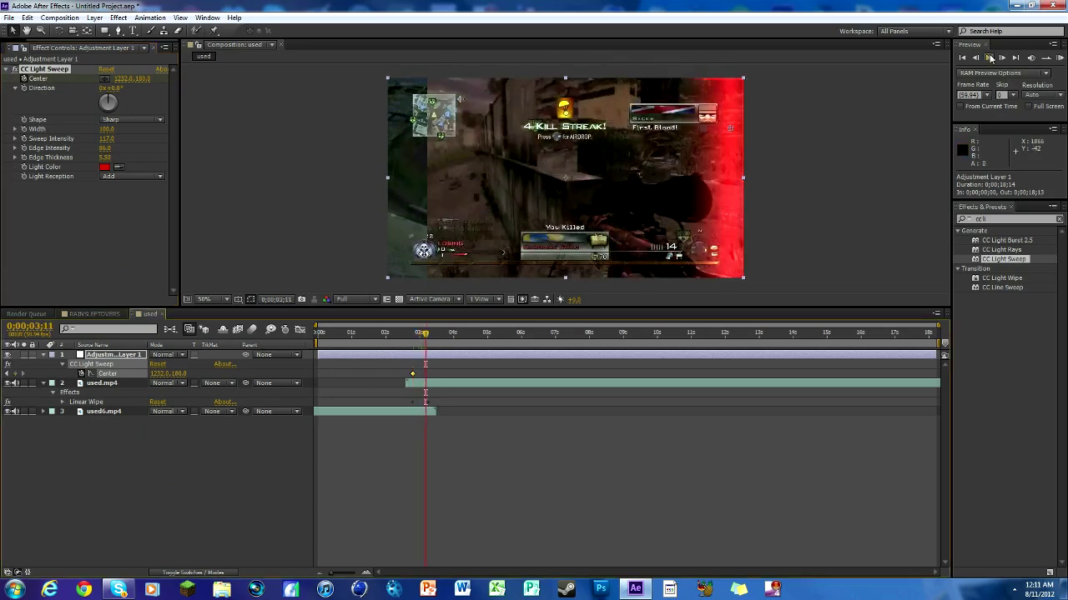
{"action": "left_click", "coordinate": [1001, 58]}
{"action": "left_click", "coordinate": [1000, 57]}
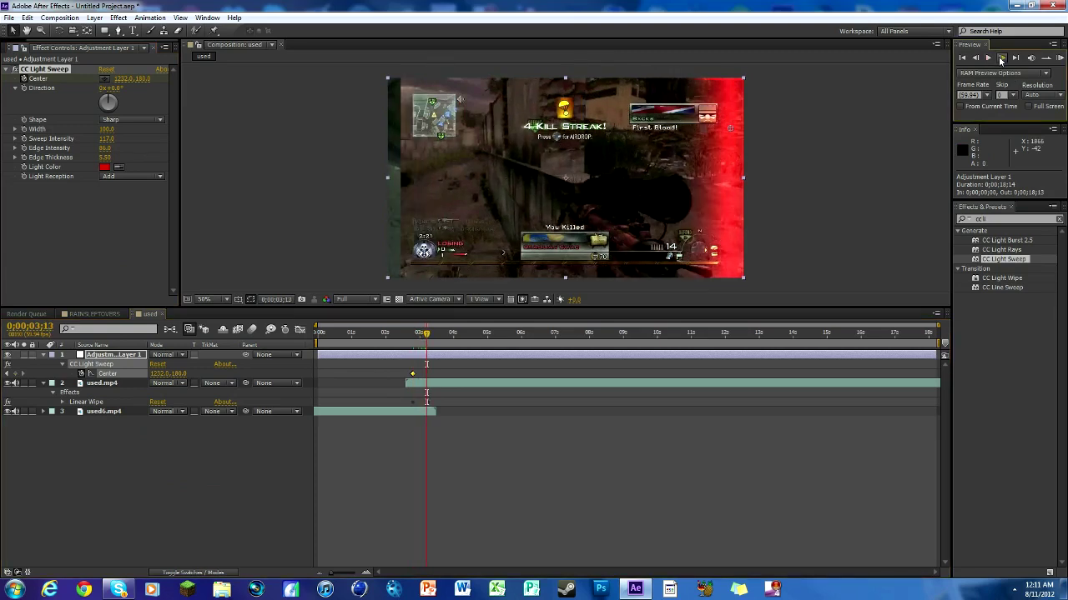
{"action": "left_click", "coordinate": [1005, 58]}
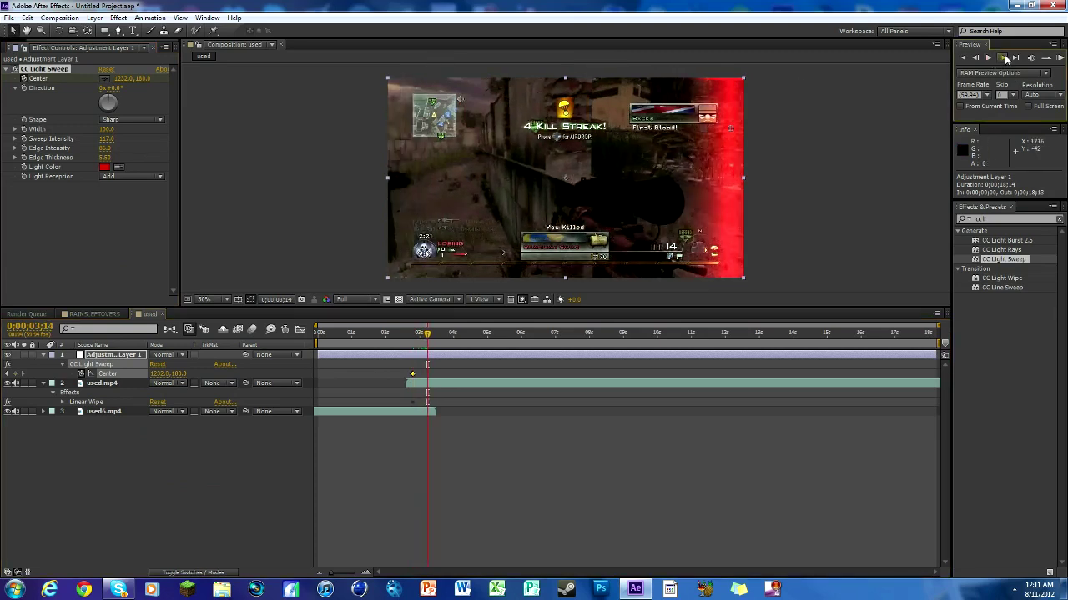
{"action": "left_click", "coordinate": [975, 57]}
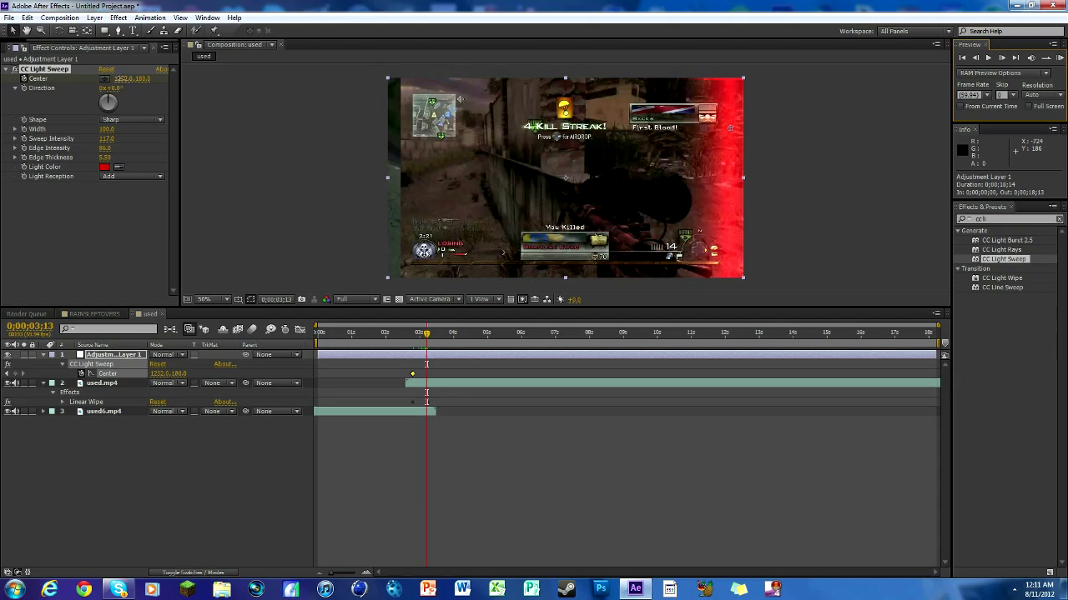
{"action": "left_click_drag", "start_coordinate": [122, 78], "coordinate": [0, 79]}
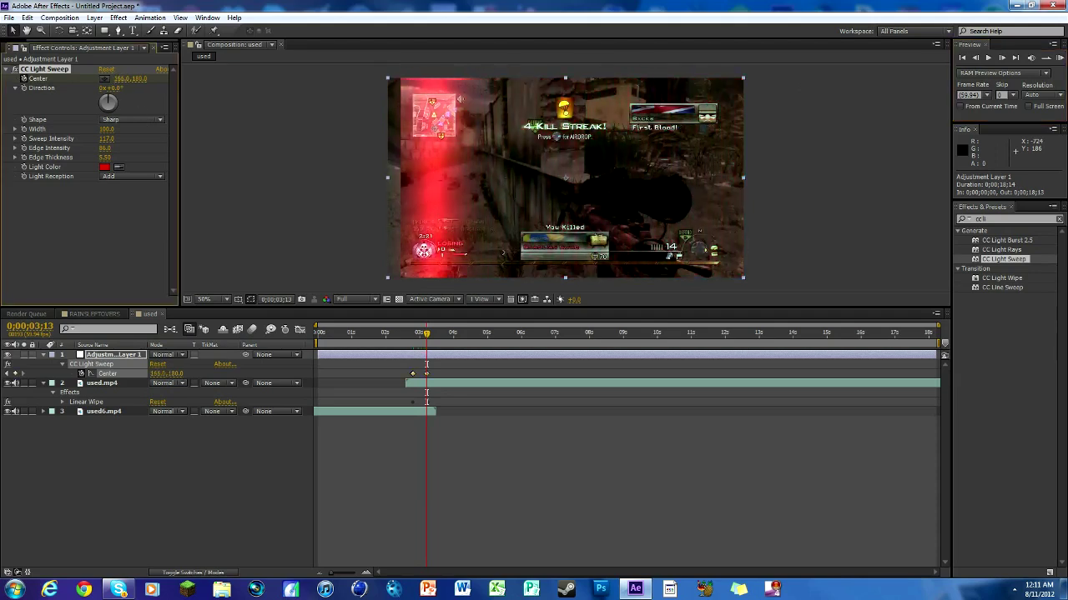
{"action": "left_click_drag", "start_coordinate": [107, 80], "coordinate": [58, 80]}
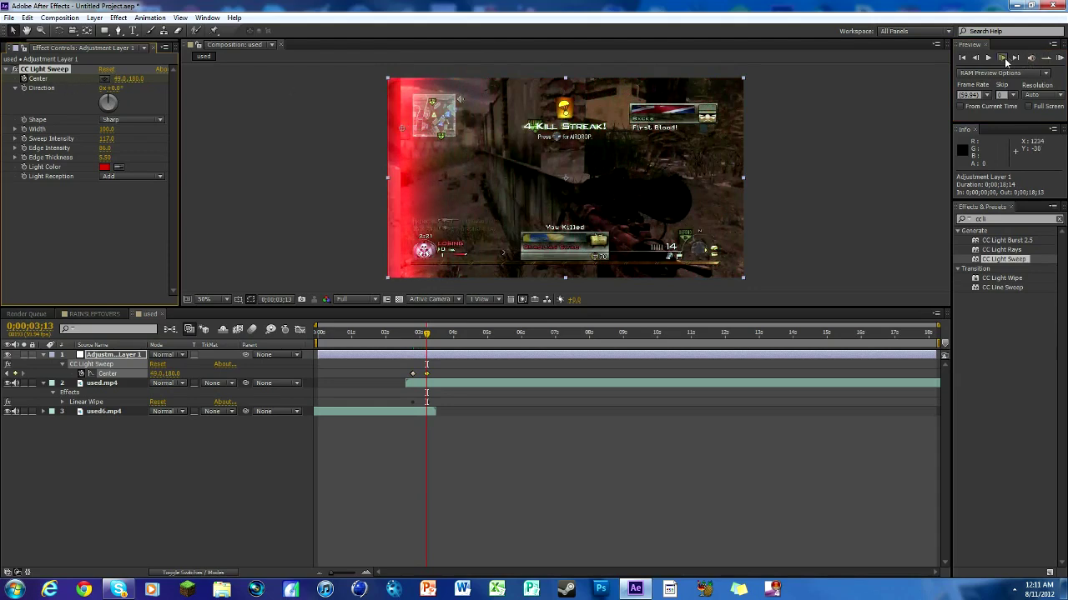
- Move the light sweep's Center outside the frame to -286, 180 at 0;00;03;14 and check the sweep partway through the wipe
{"action": "left_click", "coordinate": [1003, 58]}
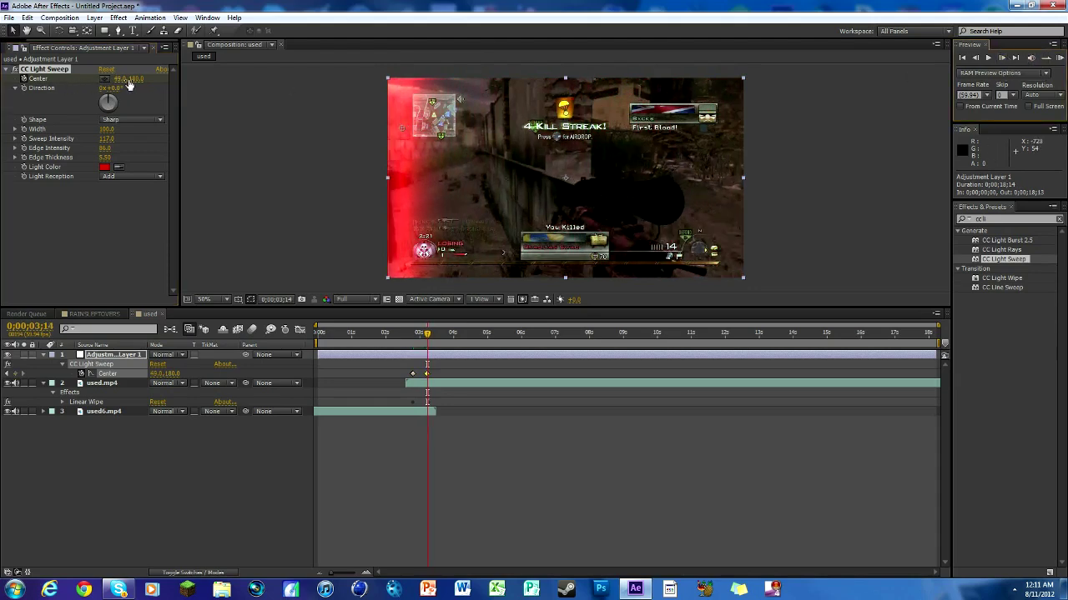
{"action": "left_click_drag", "start_coordinate": [129, 79], "coordinate": [8, 79]}
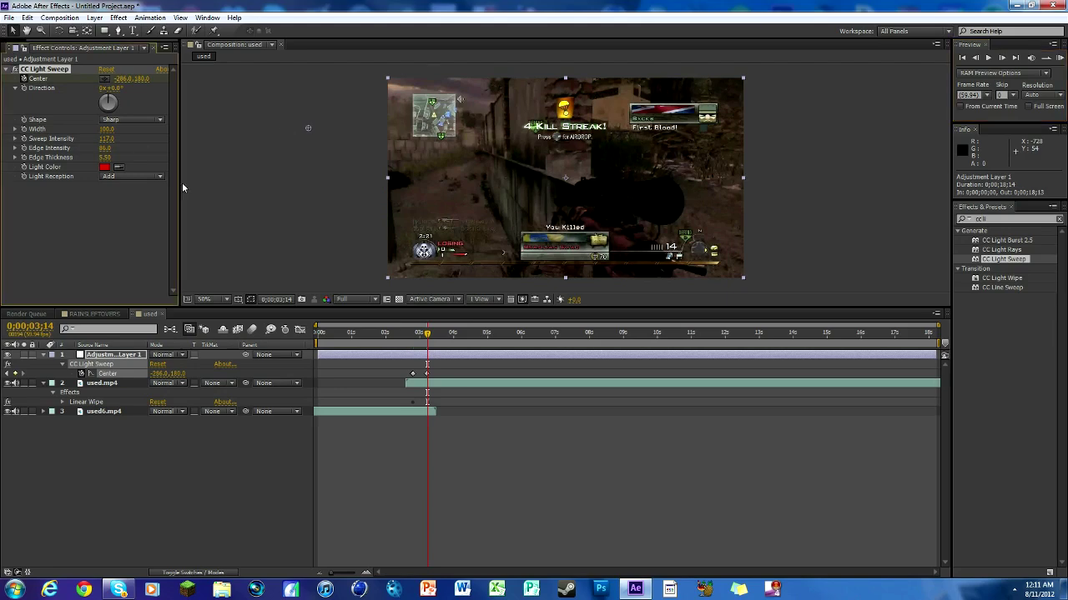
{"action": "left_click", "coordinate": [422, 334]}
{"action": "left_click_drag", "start_coordinate": [420, 339], "coordinate": [418, 338]}
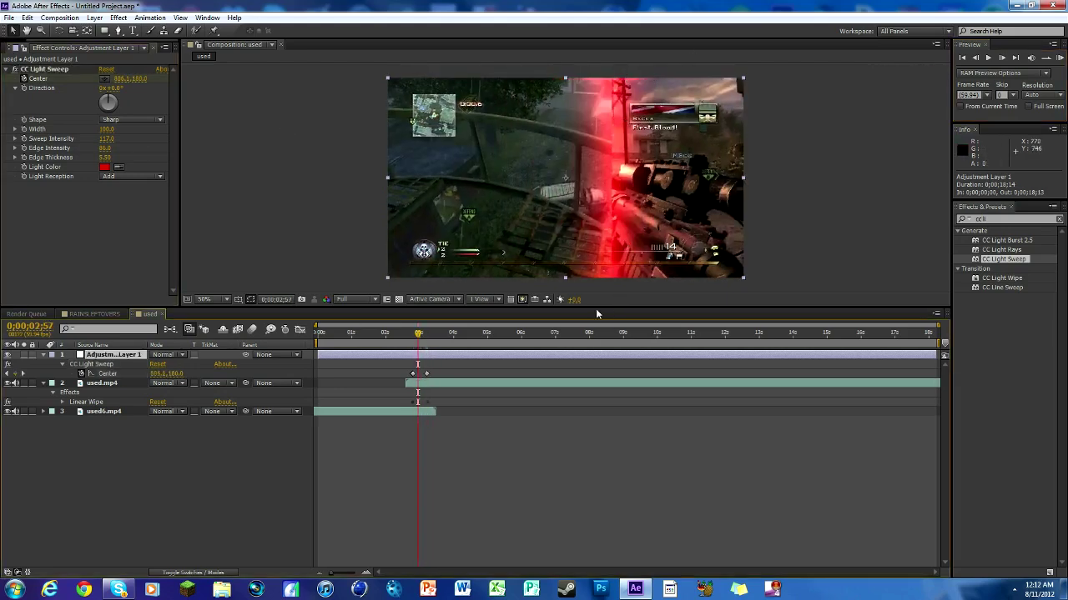
- Apply Easy Ease to all light sweep Center and Linear Wipe Transition Completion keyframes, and collapse both layers
{"action": "left_click", "coordinate": [442, 383]}
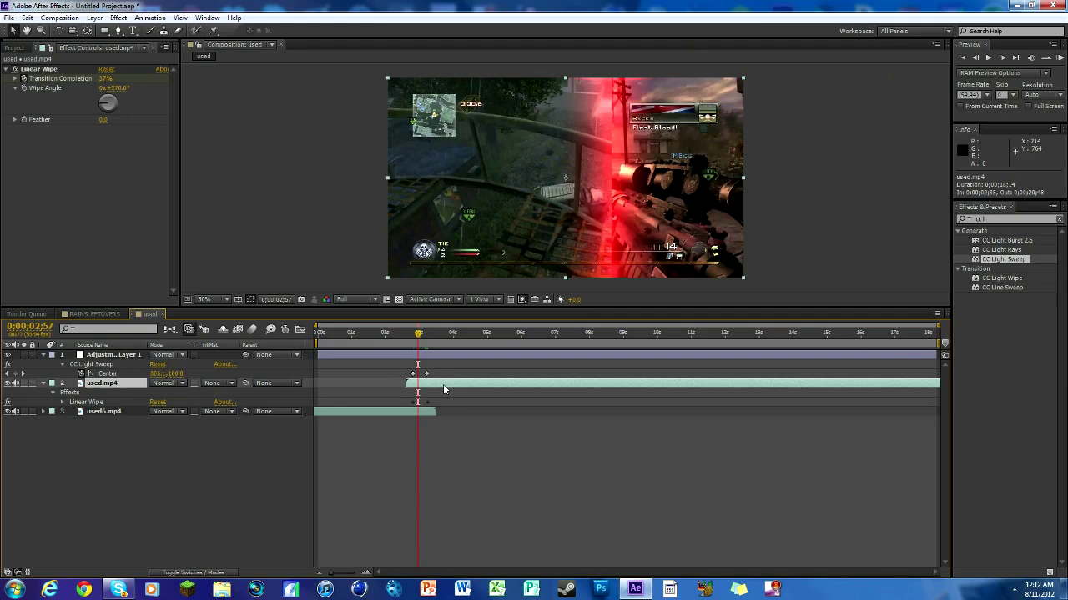
{"action": "key", "text": "u"}
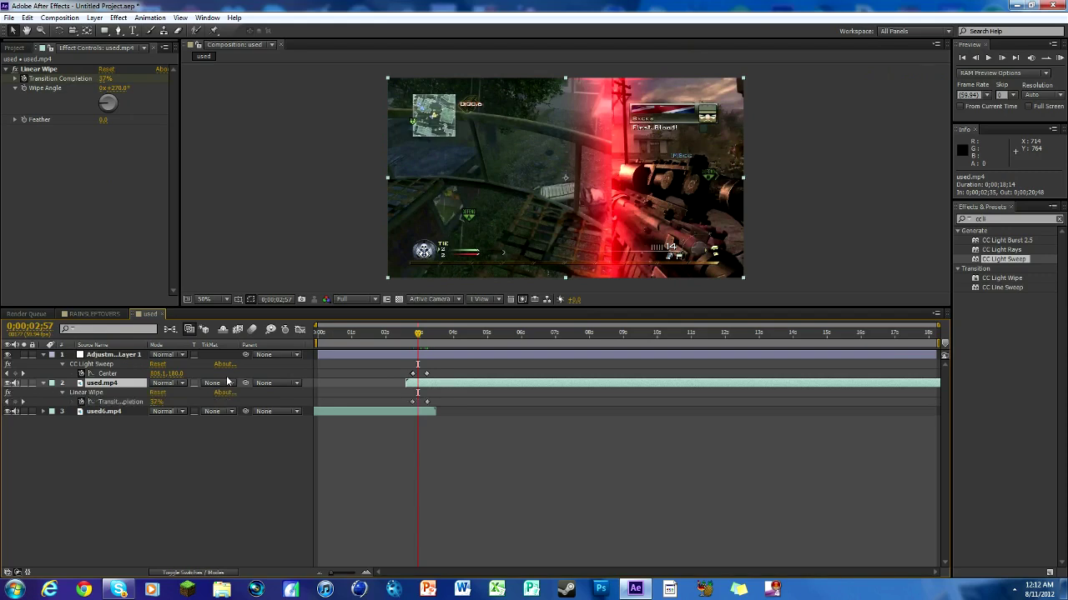
{"action": "left_click_drag", "start_coordinate": [452, 419], "coordinate": [399, 372]}
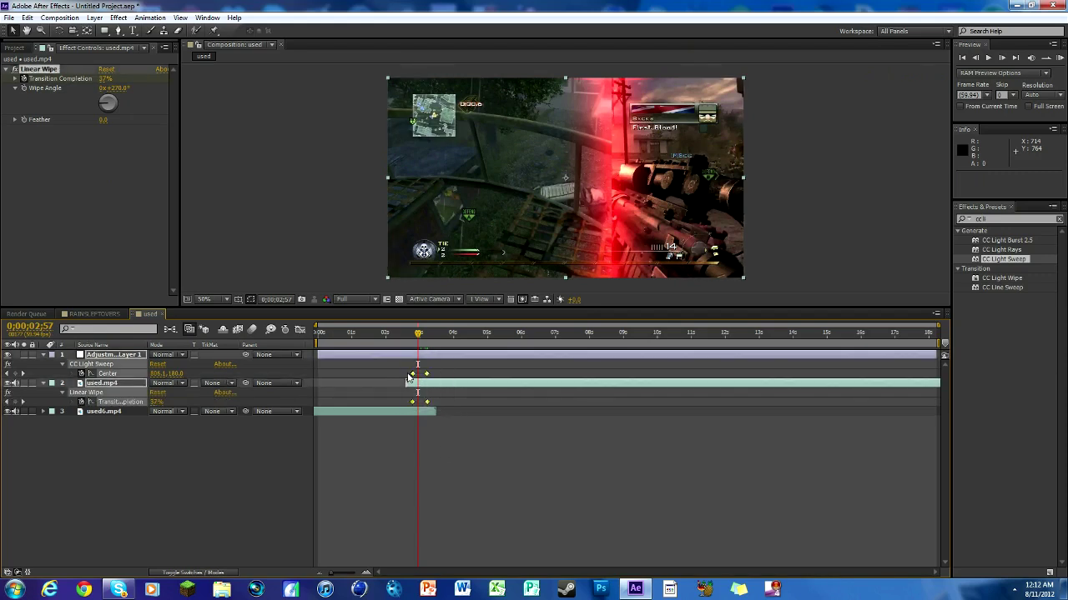
{"action": "right_click", "coordinate": [413, 374]}
{"action": "left_click", "coordinate": [584, 428]}
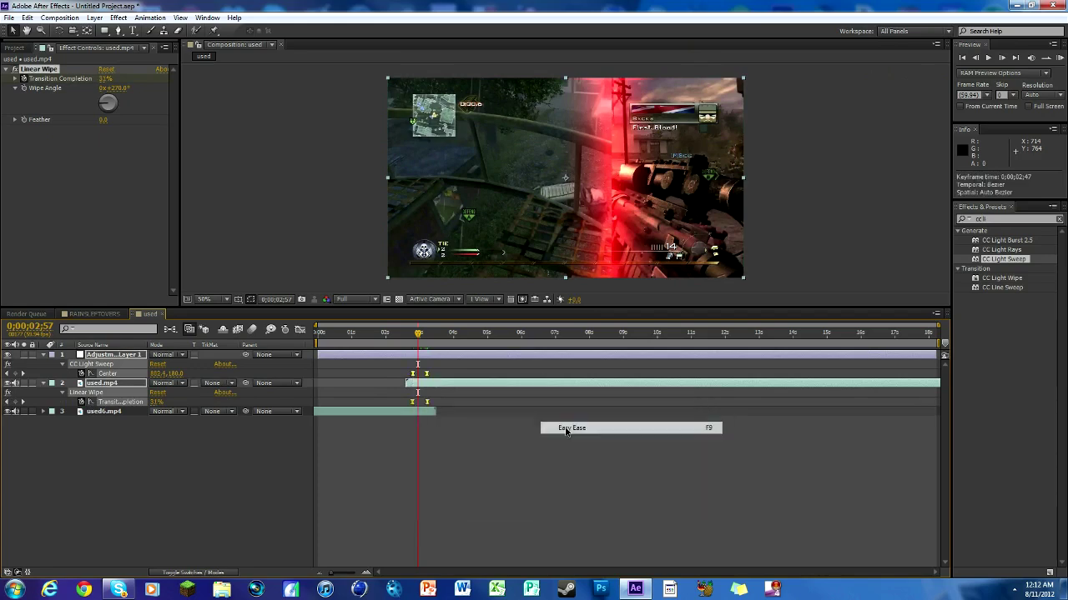
{"action": "mouse_move", "coordinate": [421, 337]}
{"action": "left_mouse_down"}
{"action": "mouse_move", "coordinate": [413, 344]}
{"action": "mouse_move", "coordinate": [419, 339]}
{"action": "left_mouse_up"}
{"action": "left_click", "coordinate": [343, 423]}
{"action": "left_click", "coordinate": [44, 354]}
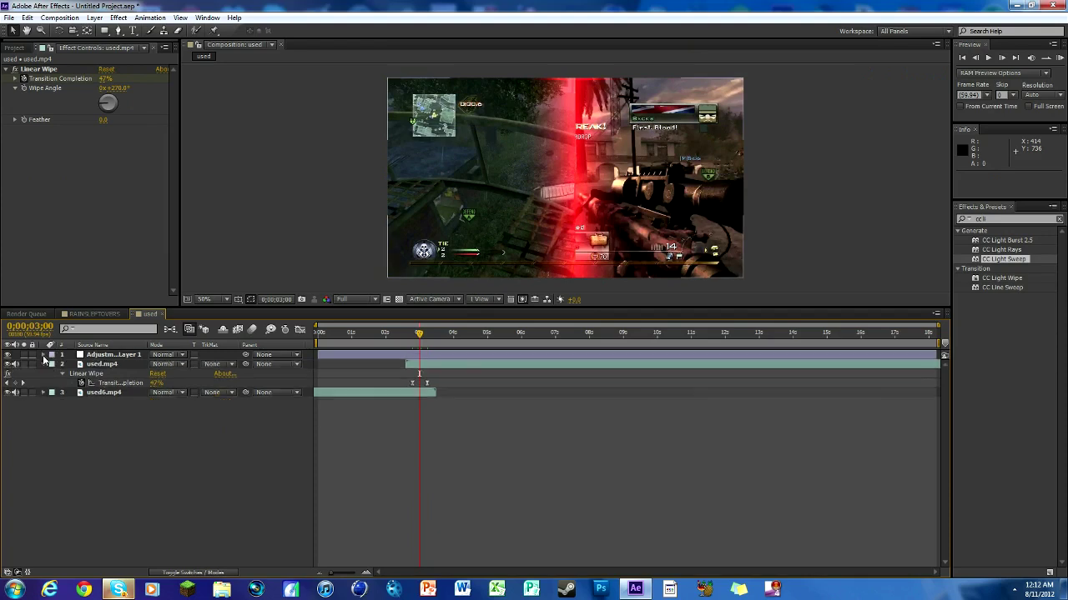
{"action": "left_click", "coordinate": [44, 365]}
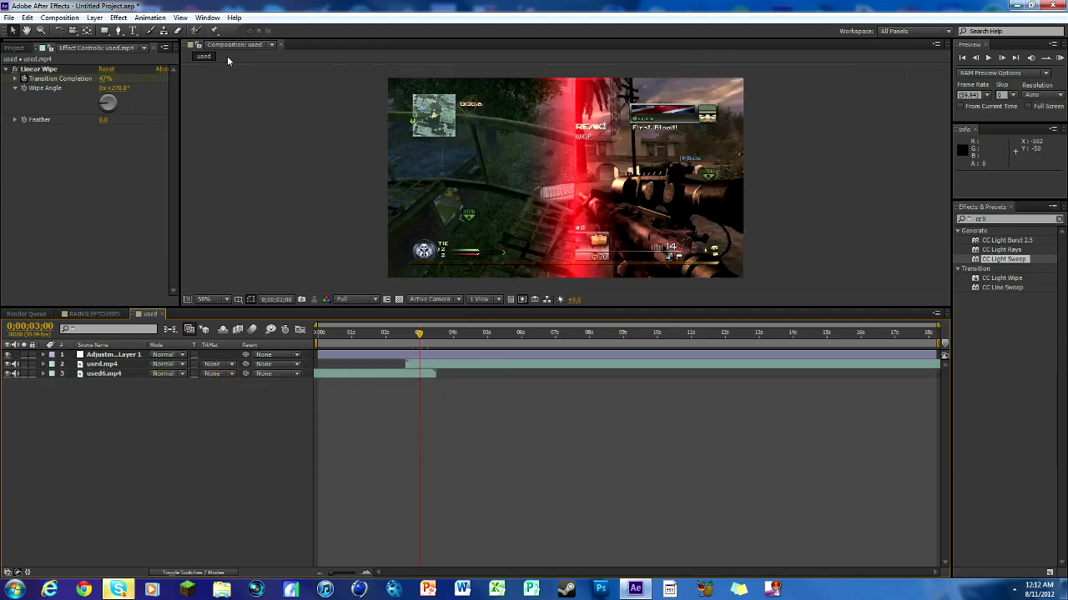
- Create a new composition named overlayloadingscreenshinanagaiana
{"action": "left_click", "coordinate": [70, 20]}
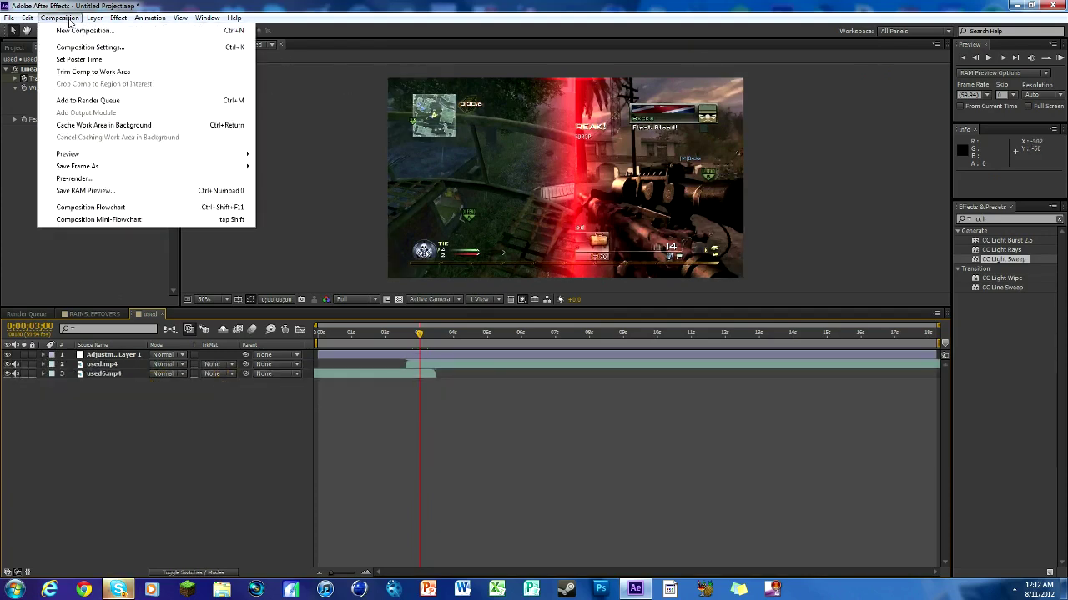
{"action": "left_click", "coordinate": [83, 30]}
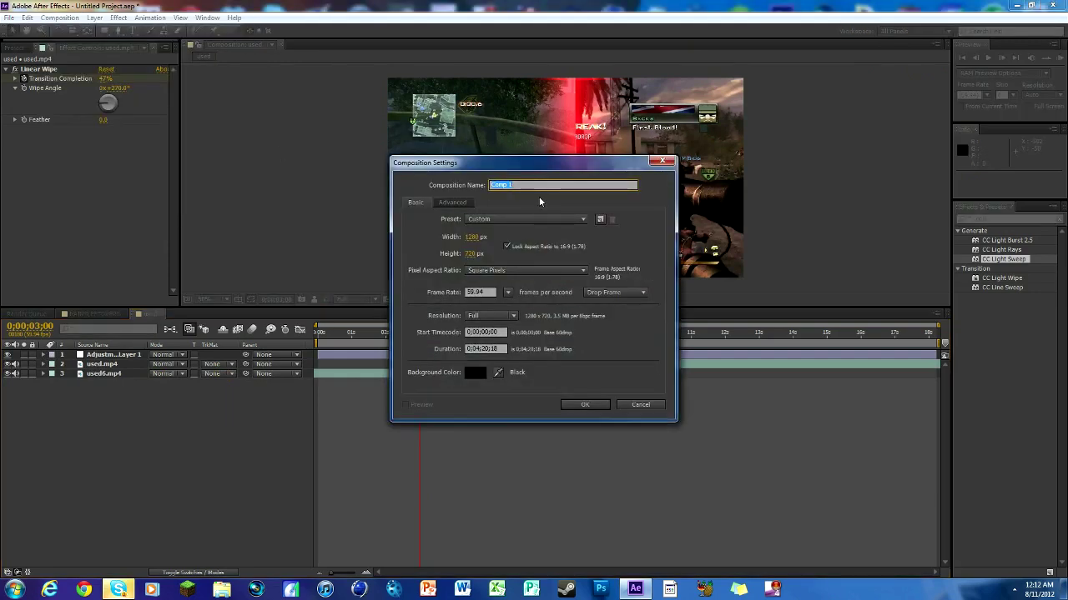
{"action": "type", "text": "overlayloadingscreenshinanagaians"}
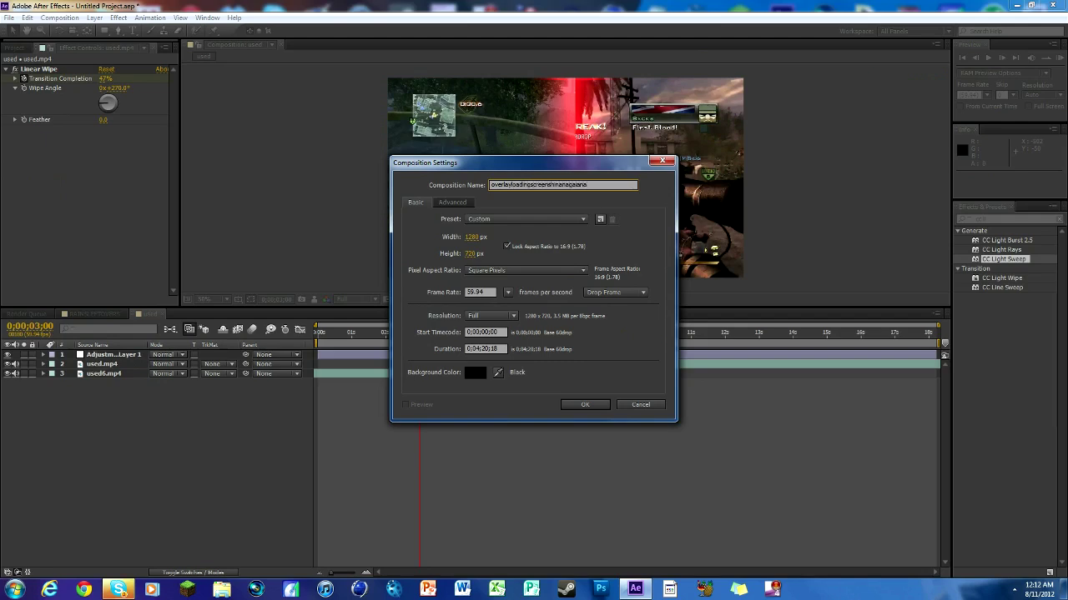
{"action": "left_click", "coordinate": [585, 405]}
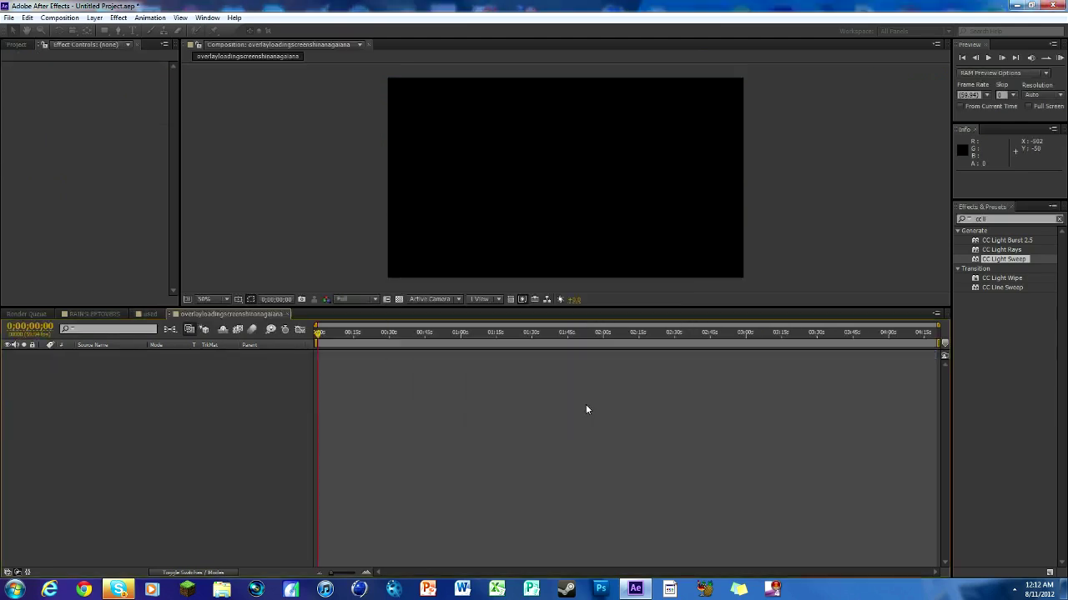
{"action": "left_click", "coordinate": [487, 357]}
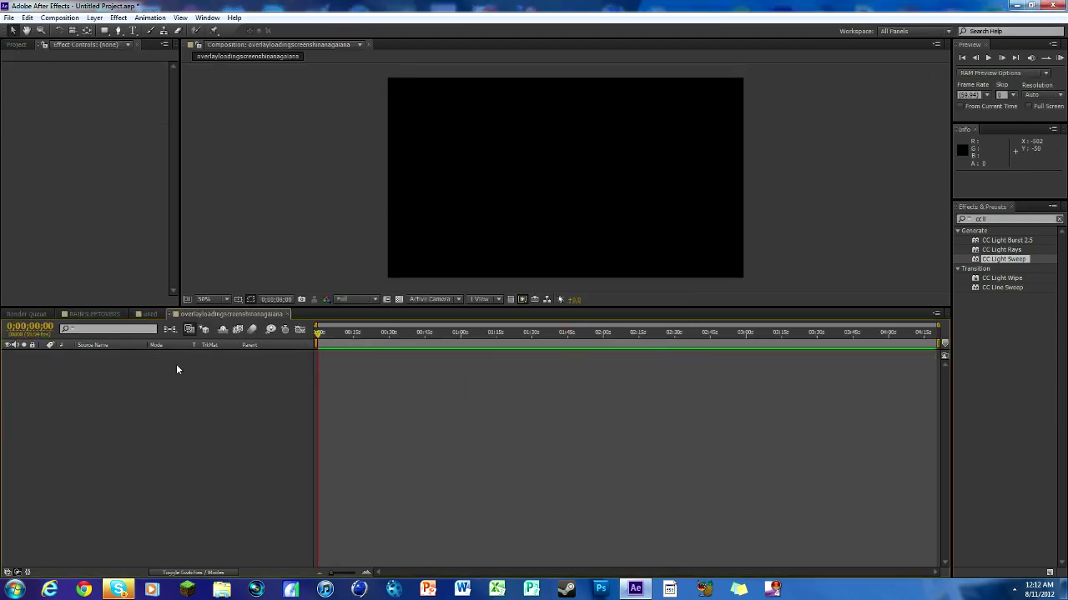
- Add a full-frame solid layer in mid gray, 7F7F7F
{"action": "right_click", "coordinate": [164, 410]}
{"action": "mouse_move", "coordinate": [203, 418]}
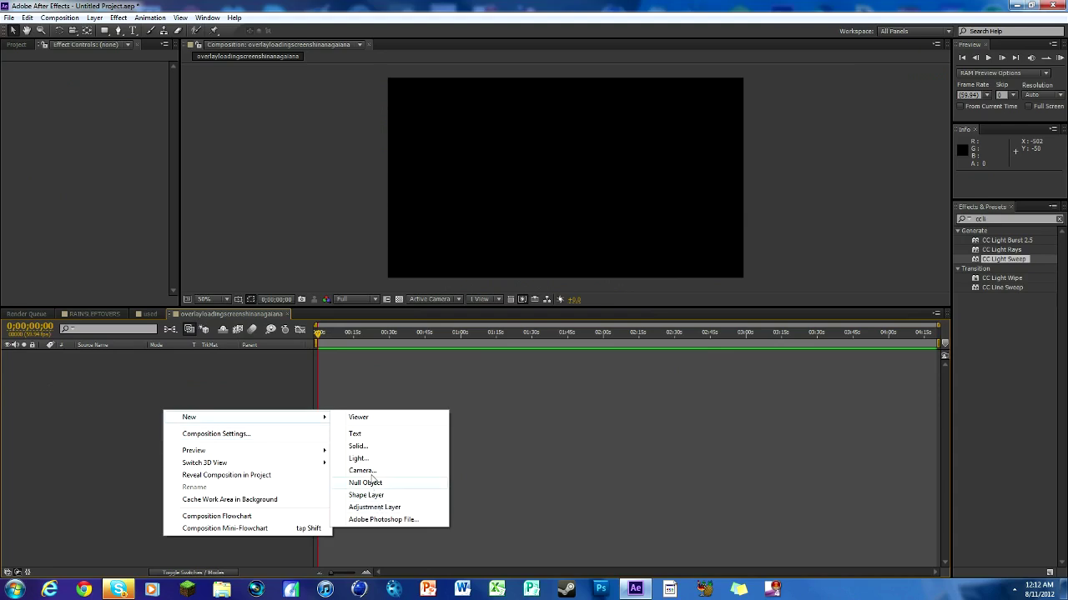
{"action": "left_click", "coordinate": [377, 448]}
{"action": "left_click", "coordinate": [528, 361]}
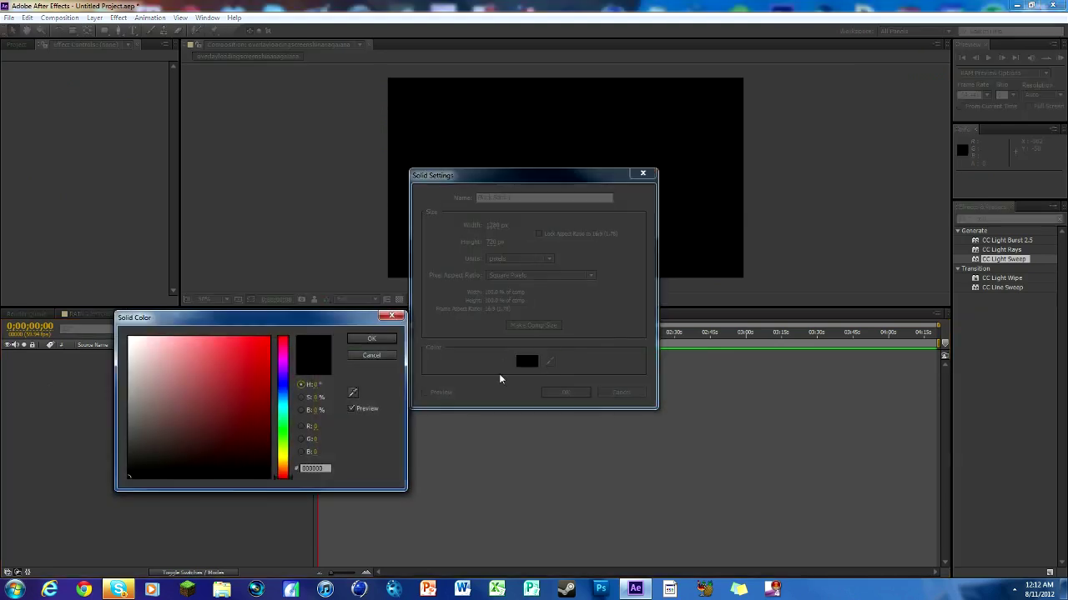
{"action": "left_click_drag", "start_coordinate": [151, 420], "coordinate": [106, 409]}
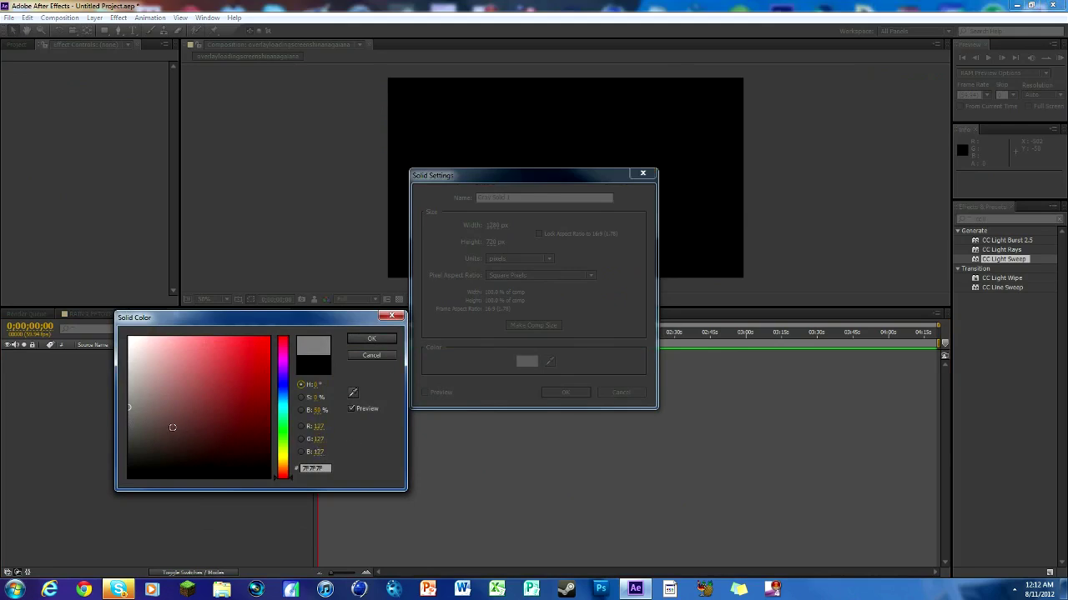
{"action": "left_click", "coordinate": [380, 339]}
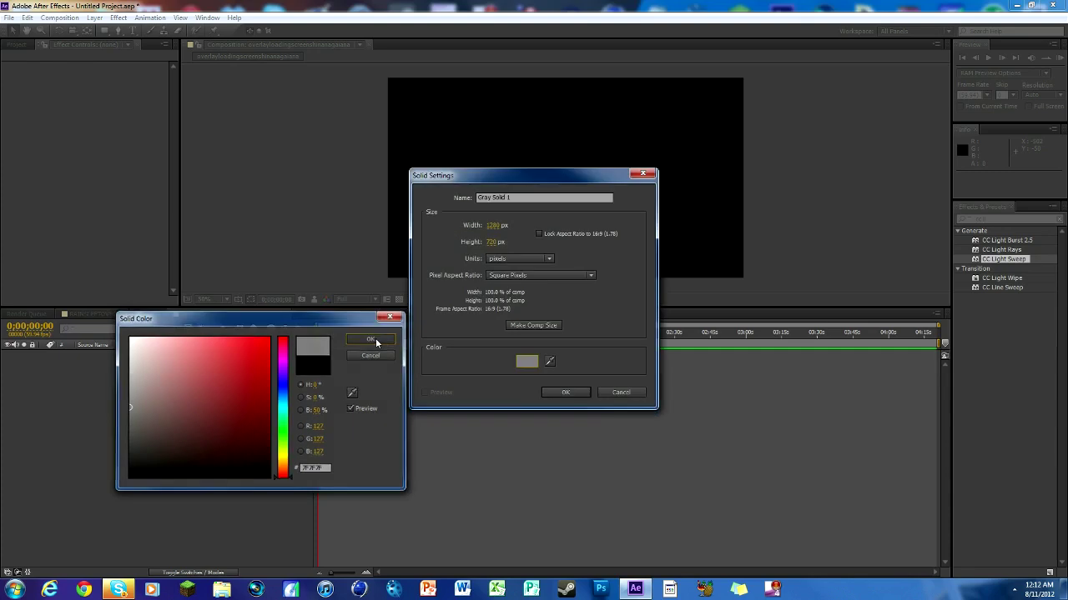
{"action": "left_click", "coordinate": [567, 393]}
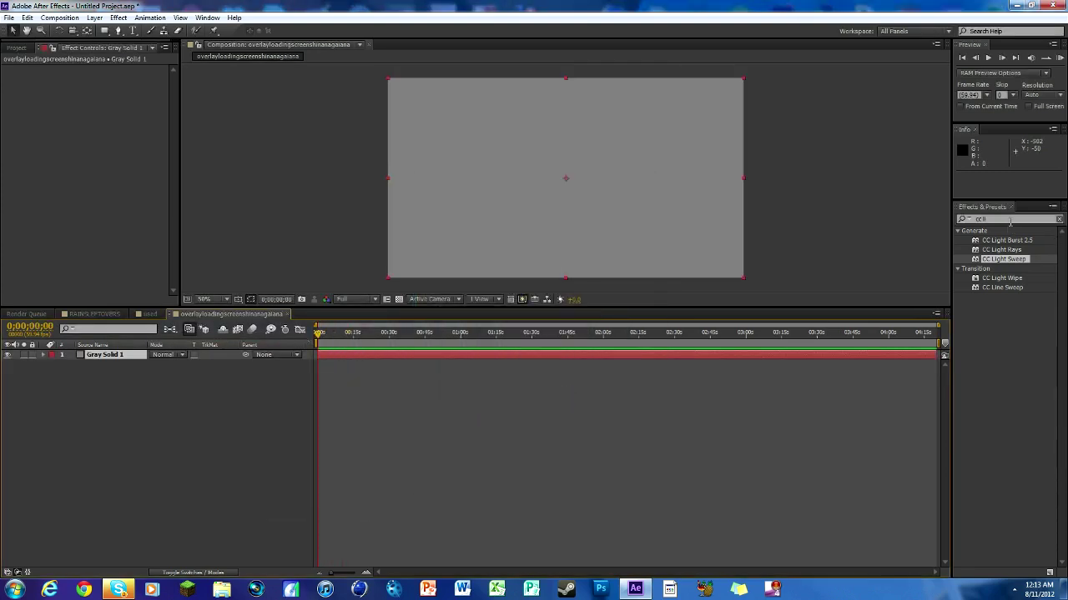
- Add a text layer reading LOADING MAP on two lines
{"action": "left_click", "coordinate": [132, 31]}
{"action": "left_click", "coordinate": [460, 167]}
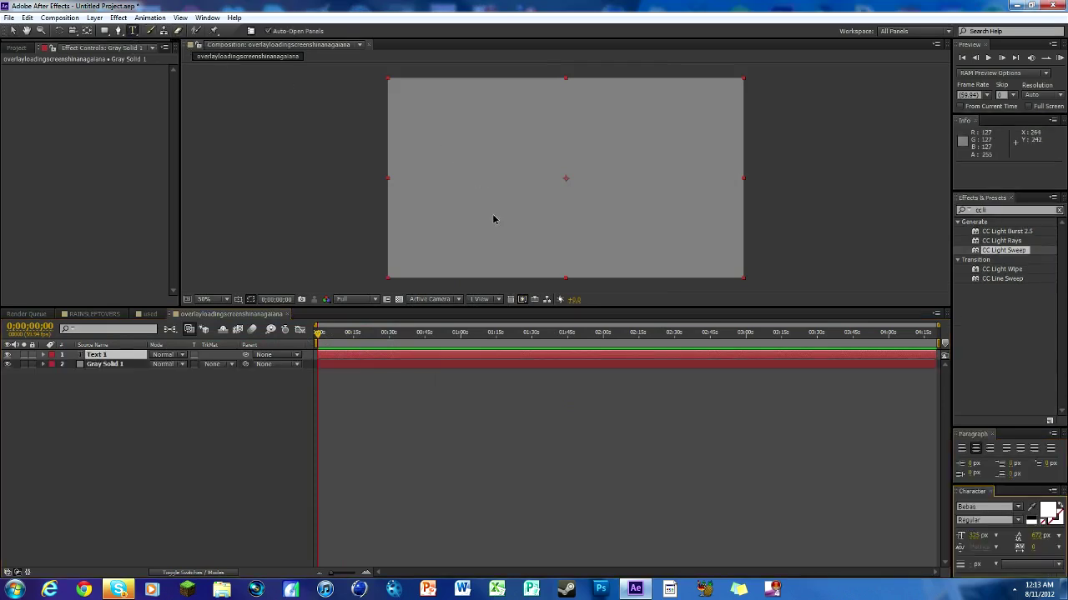
{"action": "type", "text": "LOADING"}
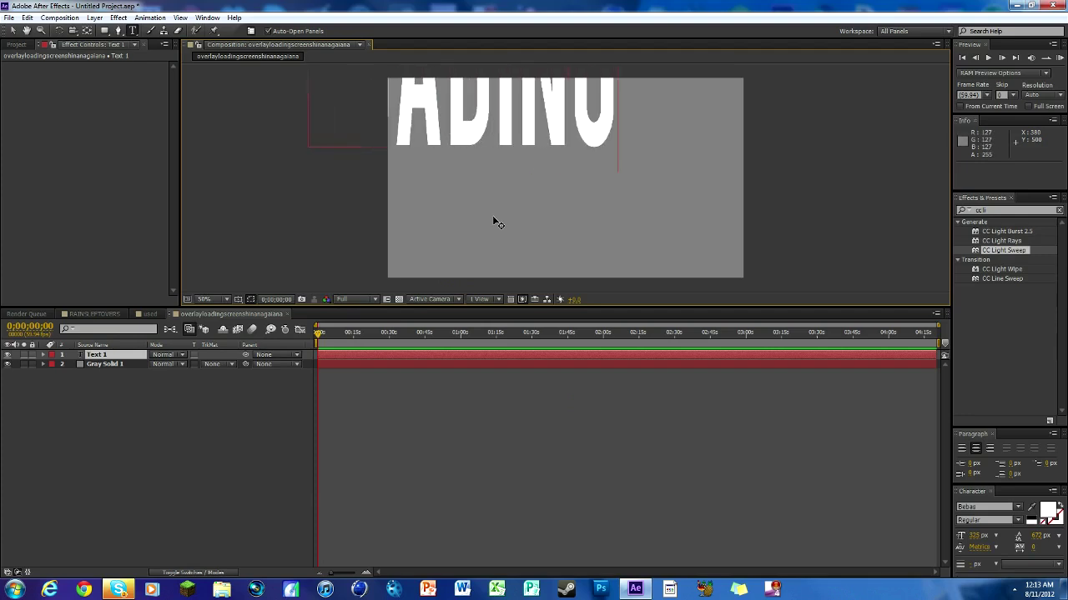
{"action": "key", "text": "Return"}
{"action": "type", "text": "MAP"}
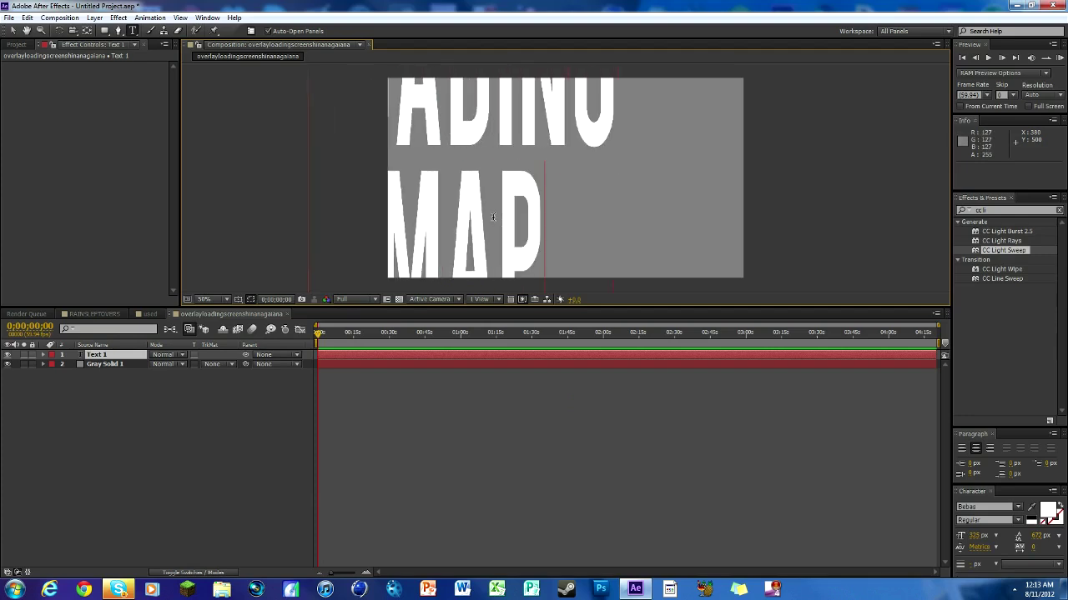
- Scale the LOADING MAP text to about 80% wide and 23% high, near the middle of the frame
{"action": "left_click", "coordinate": [13, 31]}
{"action": "left_click_drag", "start_coordinate": [525, 180], "coordinate": [602, 216]}
{"action": "scroll", "coordinate": [552, 99], "scroll_direction": "down", "scroll_amount": 2}
{"action": "left_click_drag", "start_coordinate": [552, 96], "coordinate": [558, 133]}
{"action": "left_click", "coordinate": [550, 101]}
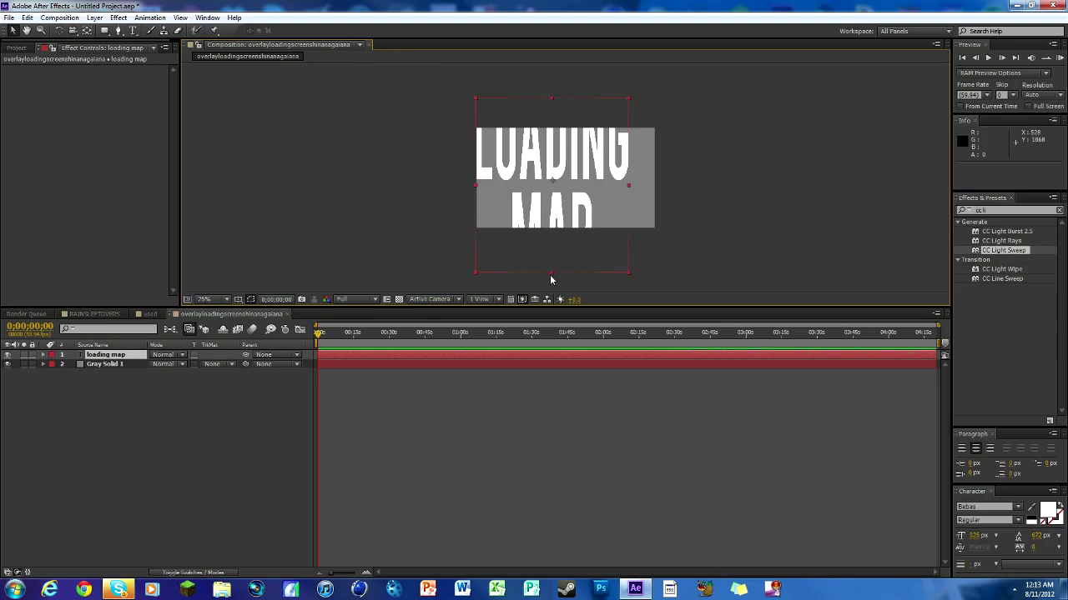
{"action": "left_click_drag", "start_coordinate": [551, 271], "coordinate": [587, 183]}
{"action": "left_click_drag", "start_coordinate": [641, 208], "coordinate": [627, 194]}
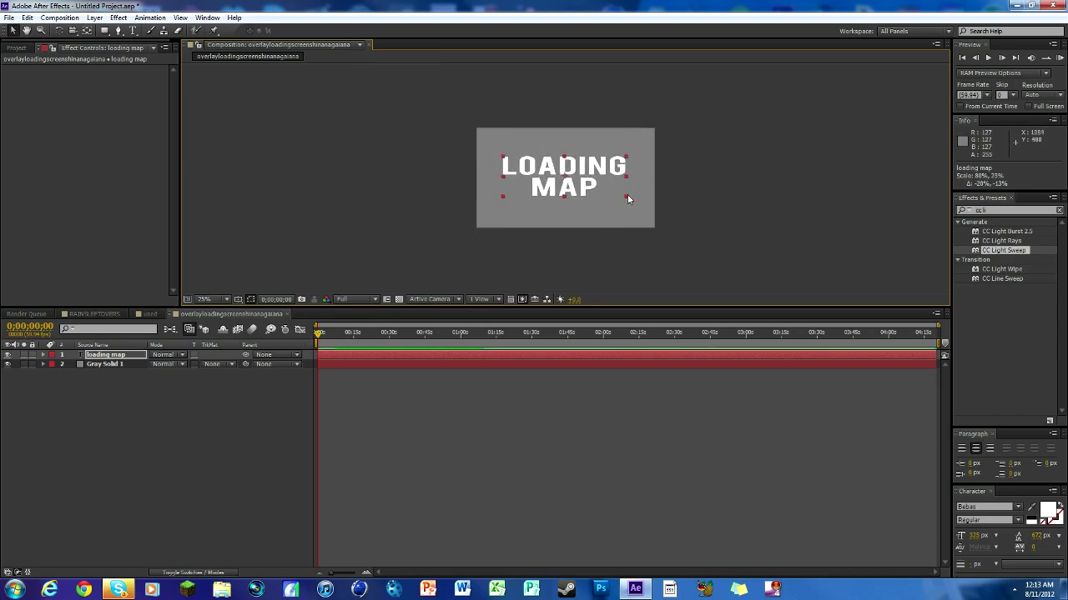
- Show the Title/Action Safe guides, centre the text at position 658, 342 and deselect it
{"action": "scroll", "coordinate": [628, 196], "scroll_direction": "up", "scroll_amount": 3}
{"action": "scroll", "coordinate": [628, 195], "scroll_direction": "down", "scroll_amount": 1}
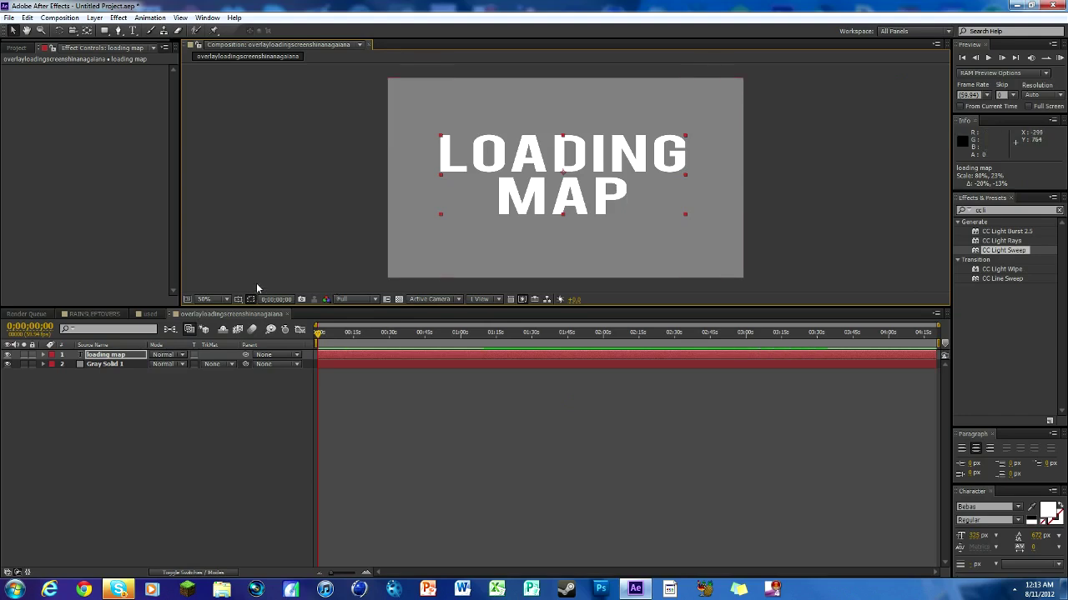
{"action": "left_click", "coordinate": [238, 300]}
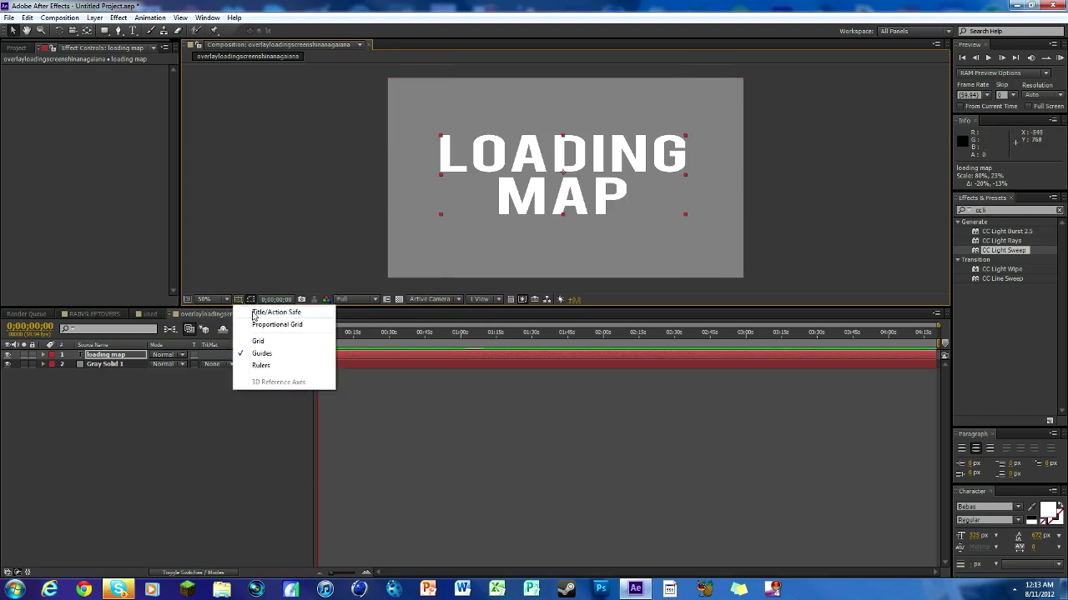
{"action": "left_click", "coordinate": [254, 312]}
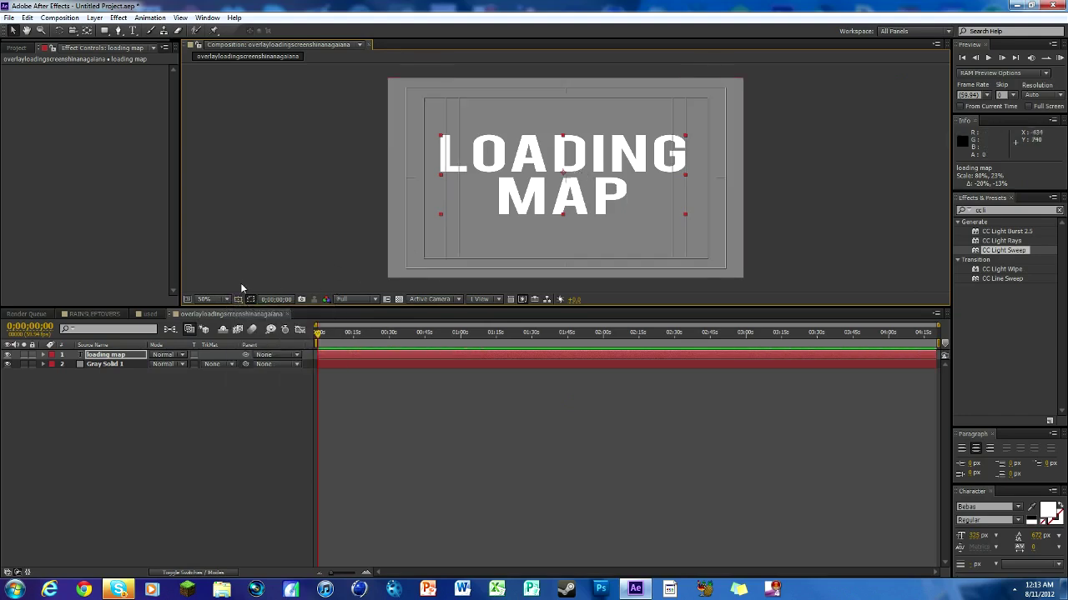
{"action": "left_click_drag", "start_coordinate": [581, 174], "coordinate": [581, 174]}
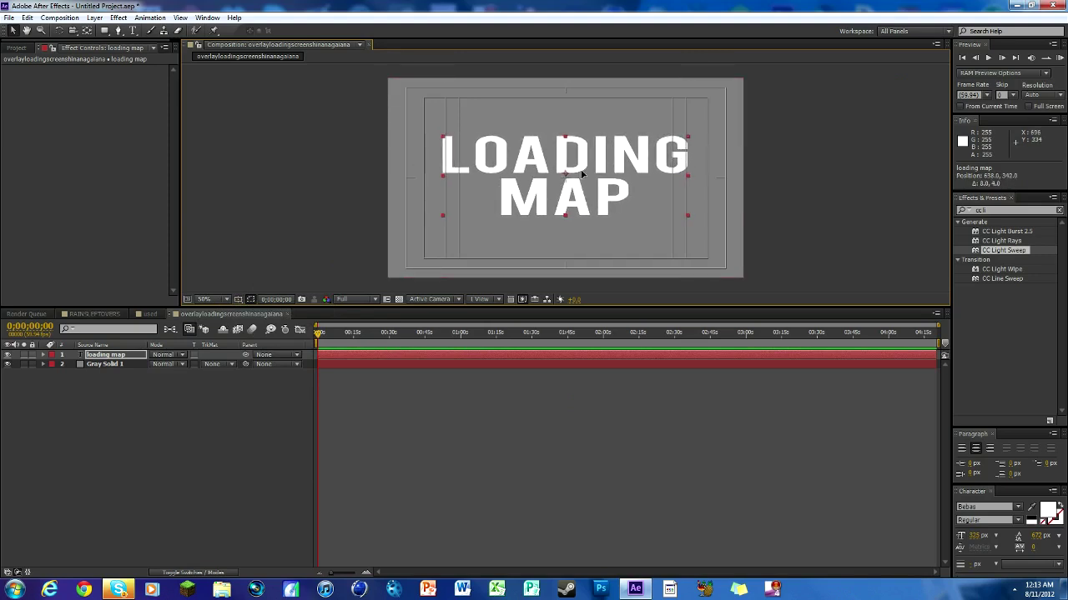
{"action": "left_click", "coordinate": [130, 407]}
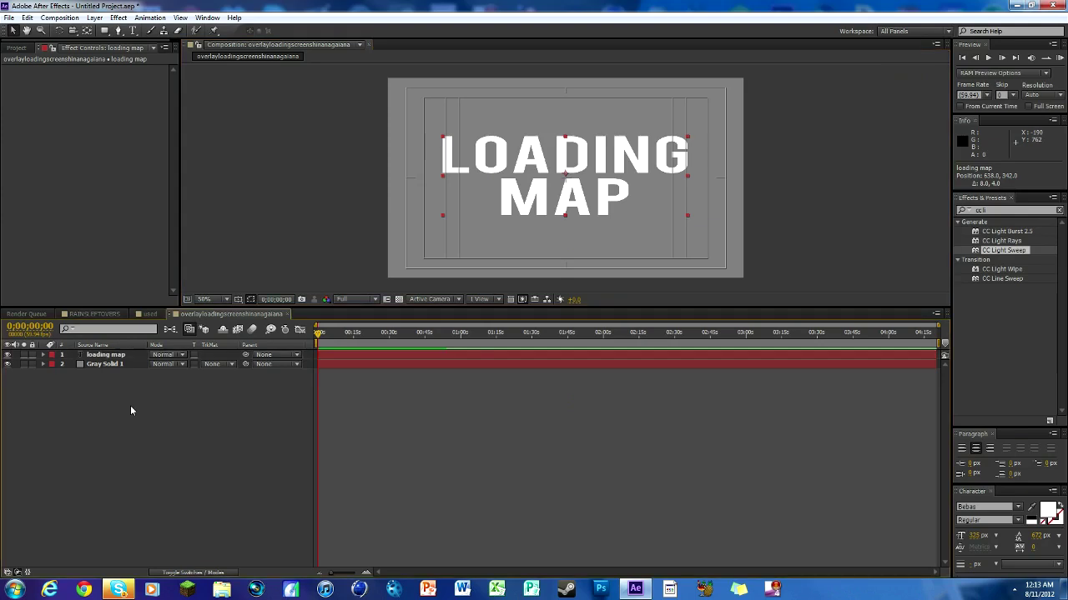
- Change the font of the LOADING MAP text layer to BankGothic
{"action": "left_click", "coordinate": [119, 356]}
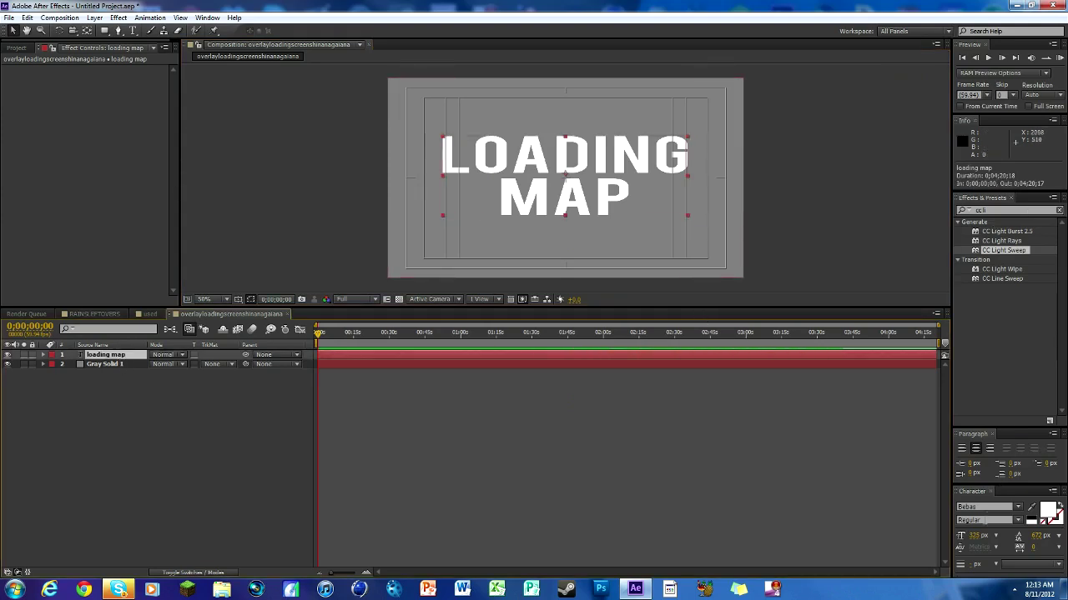
{"action": "left_click", "coordinate": [989, 508]}
{"action": "key", "text": "Up"}
{"action": "key", "text": "Up"}
{"action": "key", "text": "Up"}
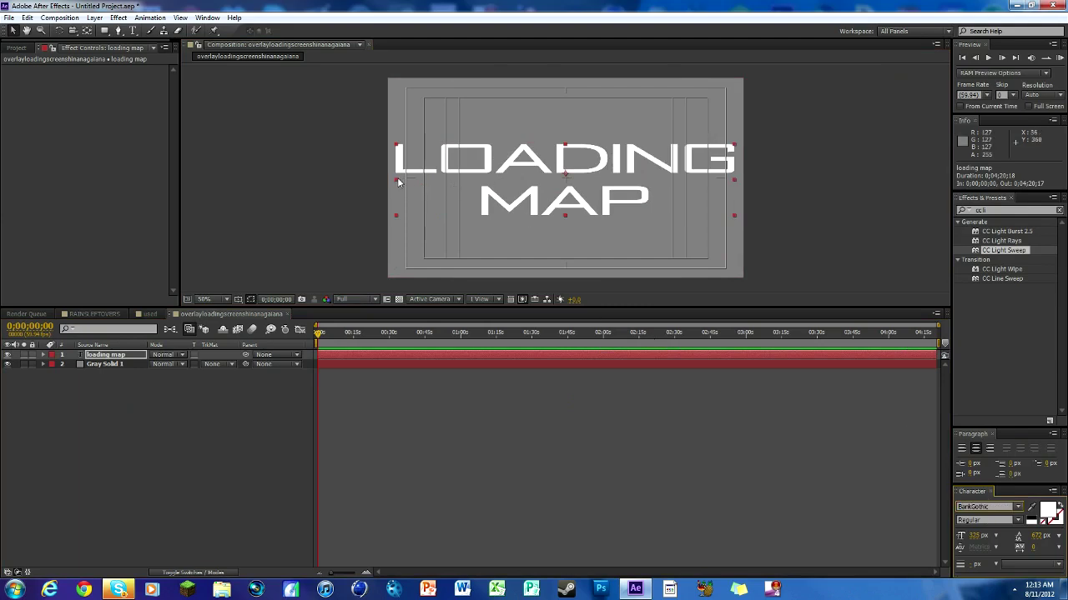
- Narrow the LOADING MAP text to 57% width, keeping it at 23% height, and hide the Title/Action Safe guides
{"action": "left_click_drag", "start_coordinate": [398, 182], "coordinate": [448, 183]}
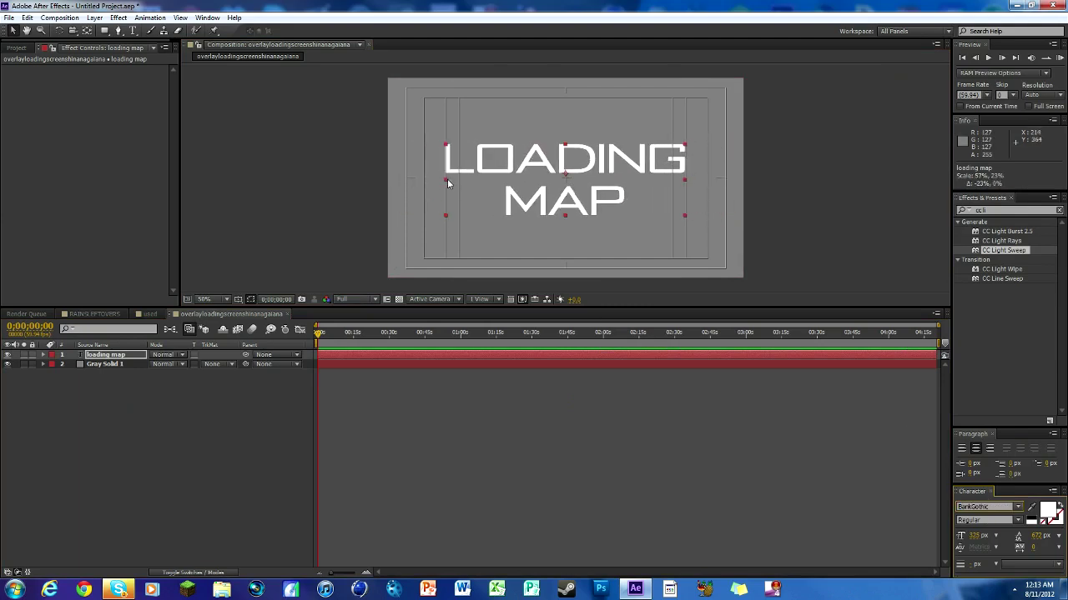
{"action": "left_click", "coordinate": [239, 299]}
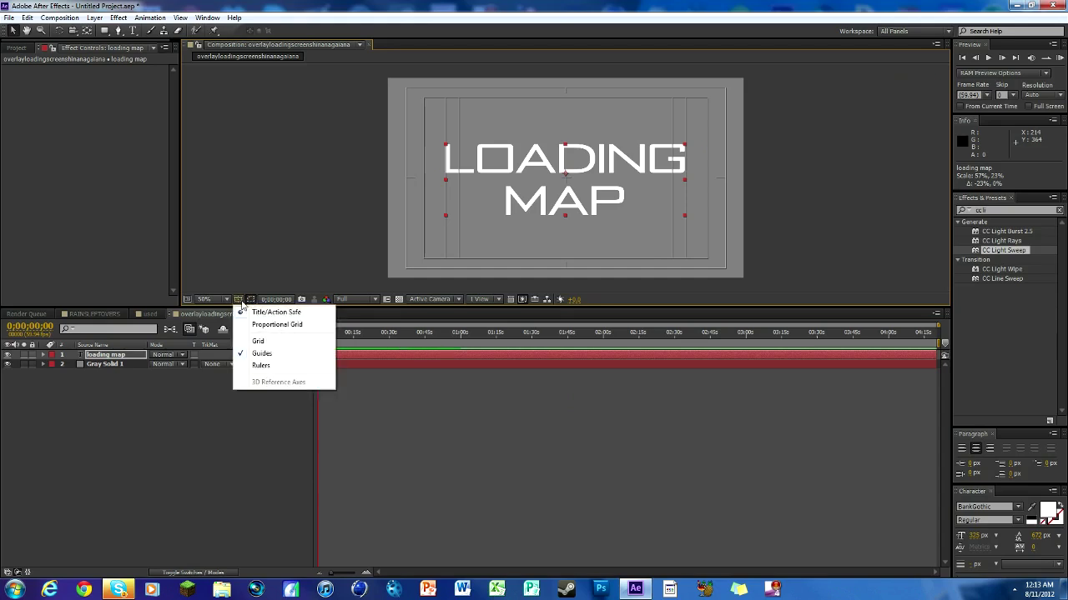
{"action": "left_click", "coordinate": [252, 312]}
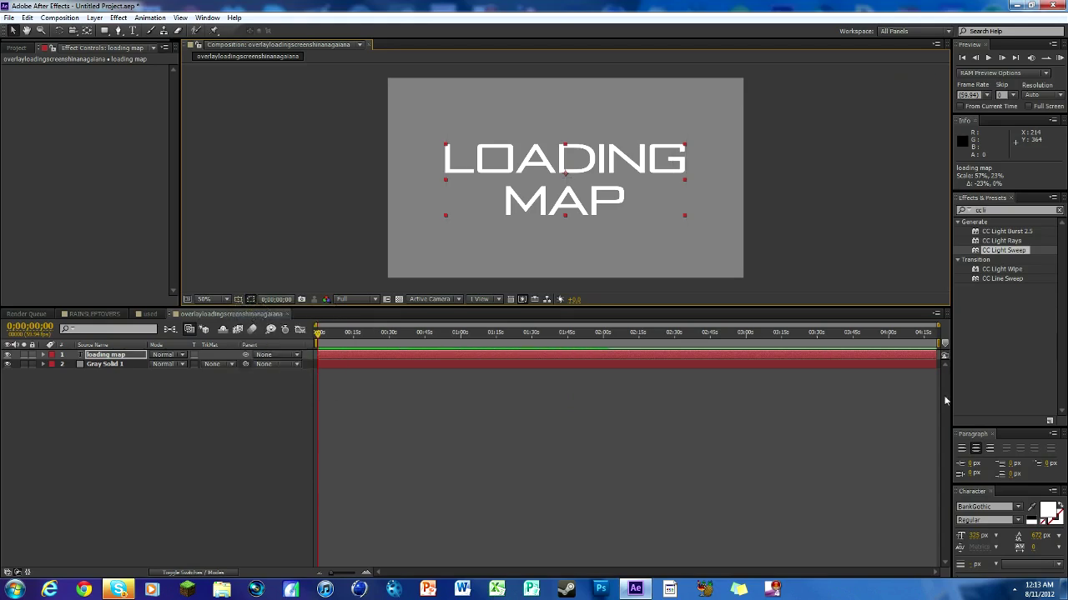
- Add a second full-frame gray solid and place it directly beneath the loading map text layer
{"action": "left_click", "coordinate": [123, 365]}
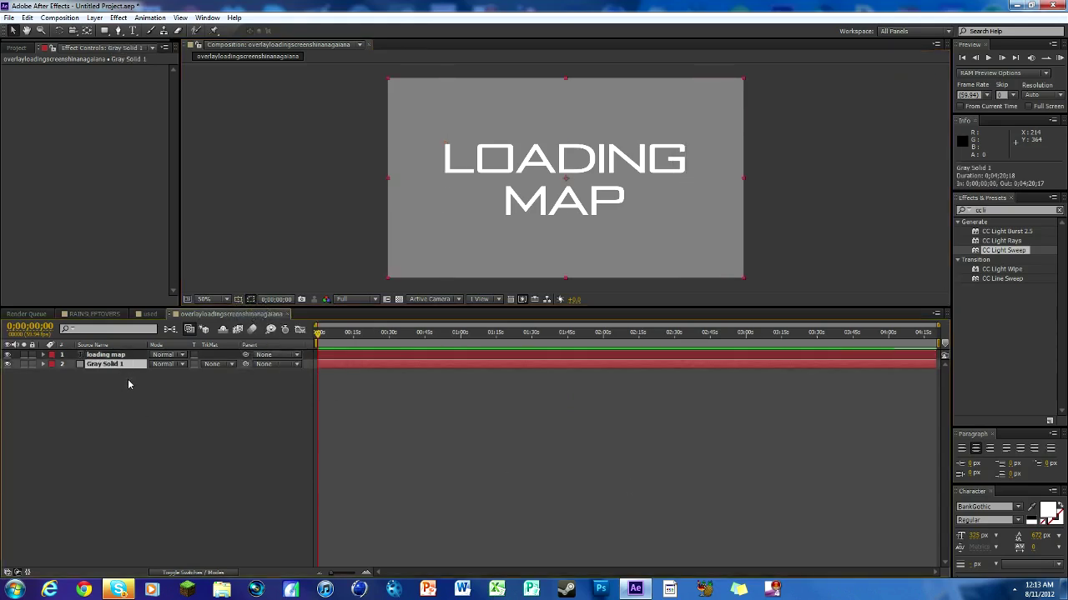
{"action": "left_click", "coordinate": [127, 382]}
{"action": "right_click", "coordinate": [113, 395]}
{"action": "mouse_move", "coordinate": [154, 404]}
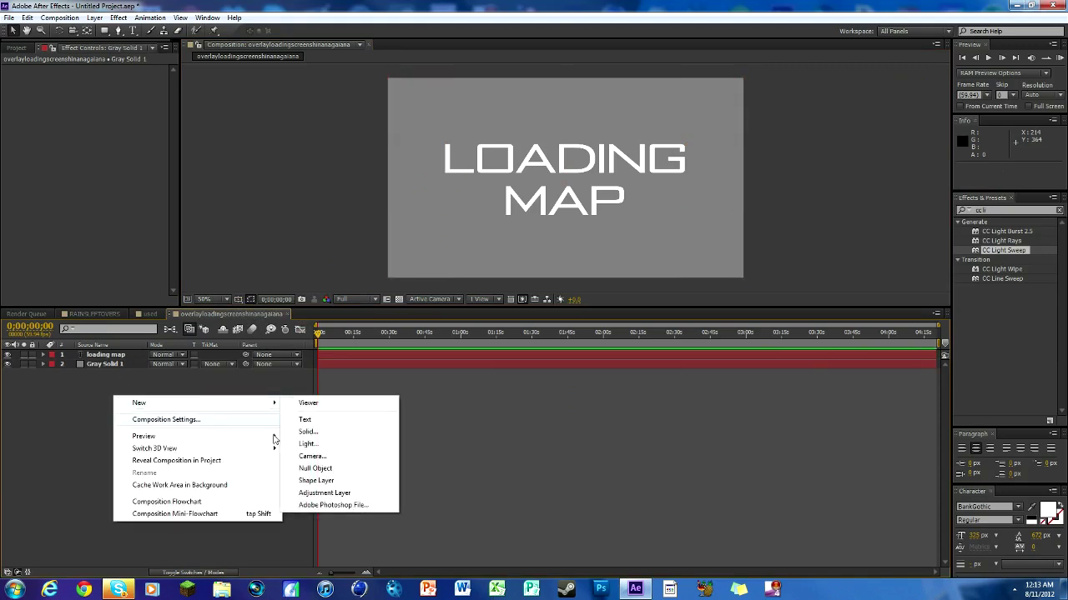
{"action": "left_click", "coordinate": [309, 432]}
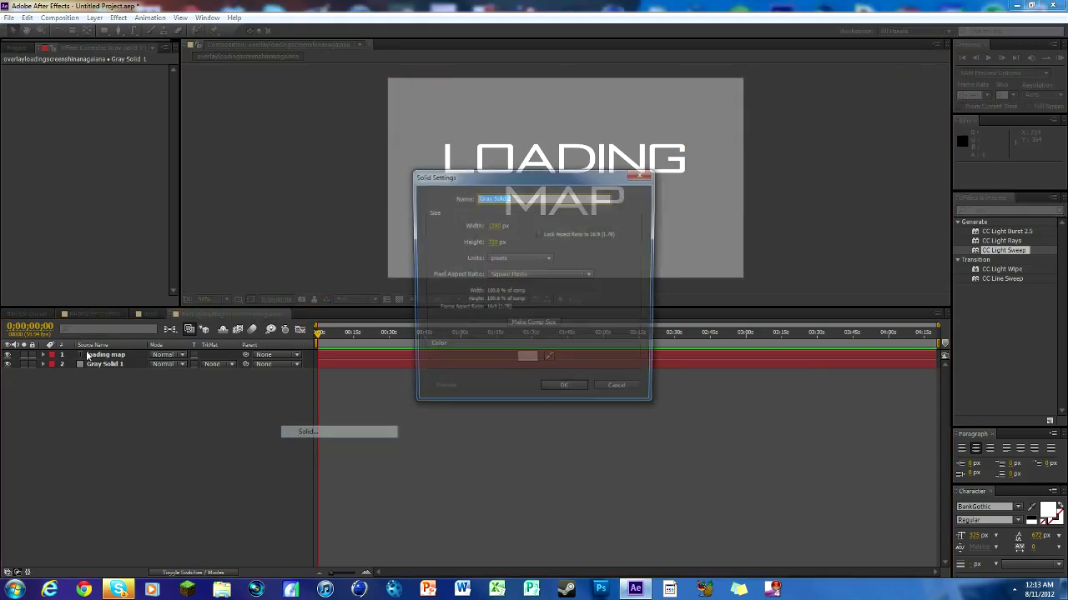
{"action": "left_click", "coordinate": [563, 393]}
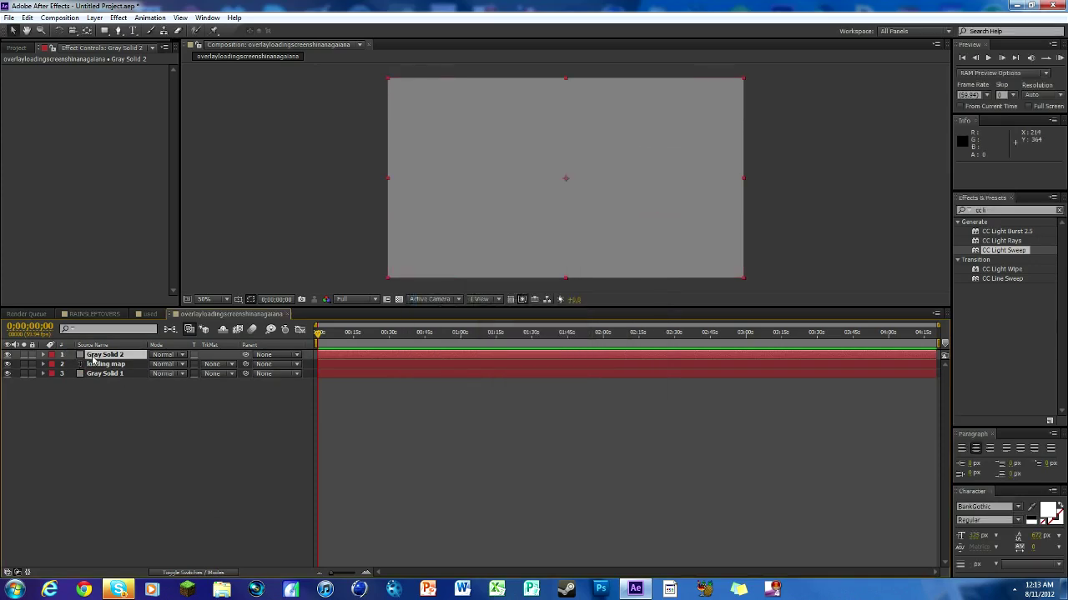
- Apply the Grid effect to Gray Solid 2 and size it from Width & Height Sliders
{"action": "left_click", "coordinate": [1004, 211]}
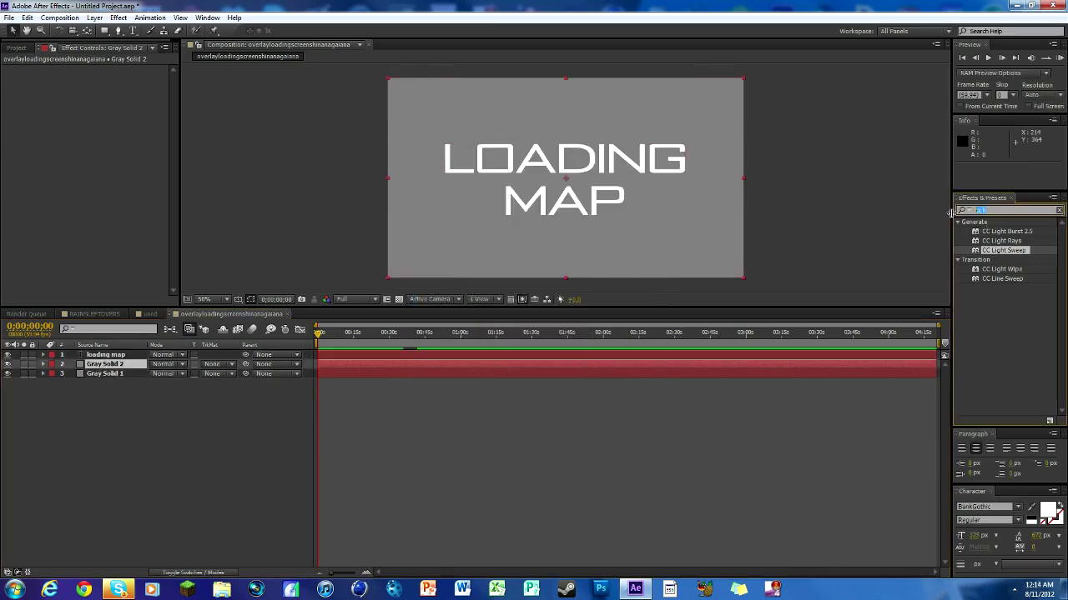
{"action": "type", "text": "grid"}
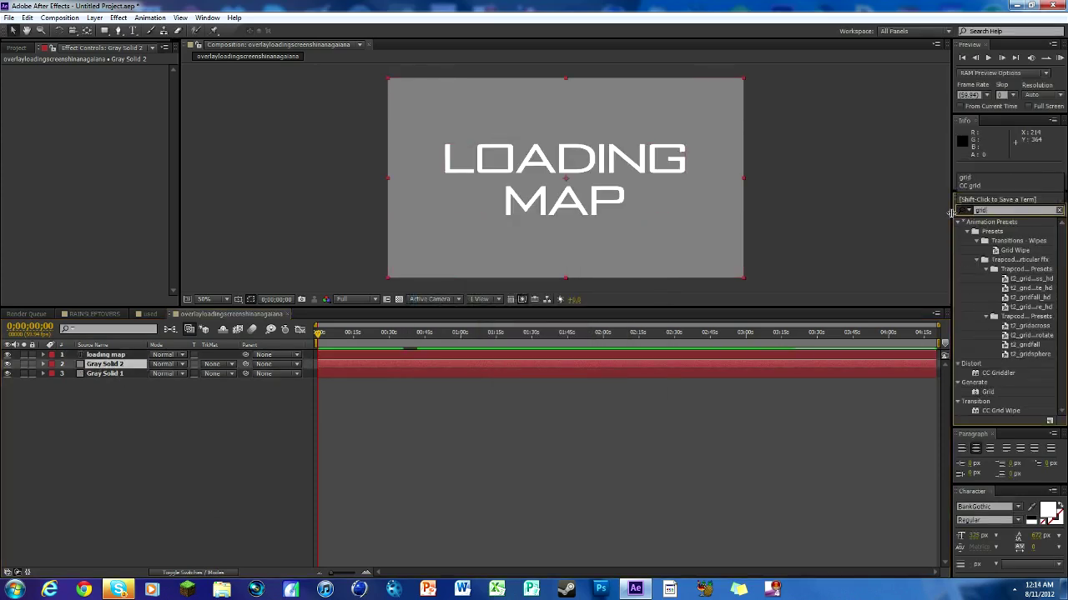
{"action": "left_click_drag", "start_coordinate": [988, 394], "coordinate": [477, 361]}
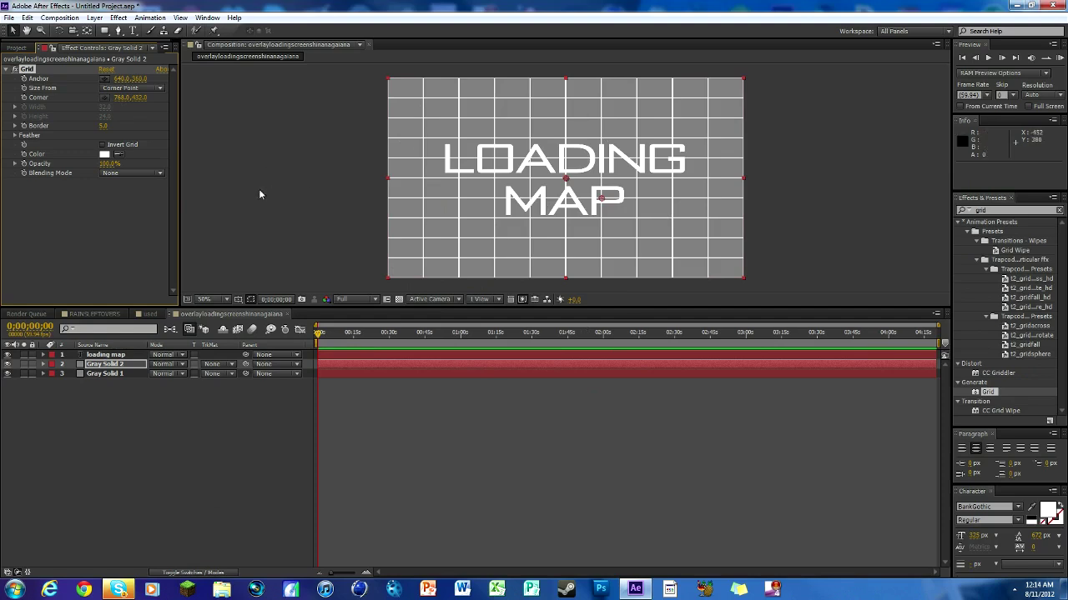
{"action": "left_click", "coordinate": [130, 89]}
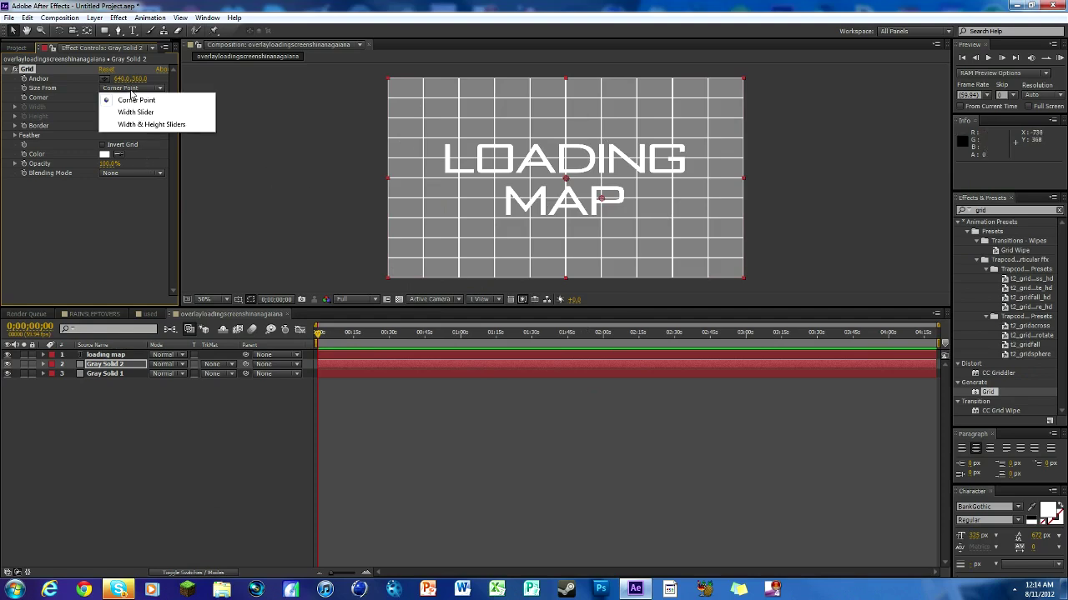
{"action": "left_click", "coordinate": [129, 124]}
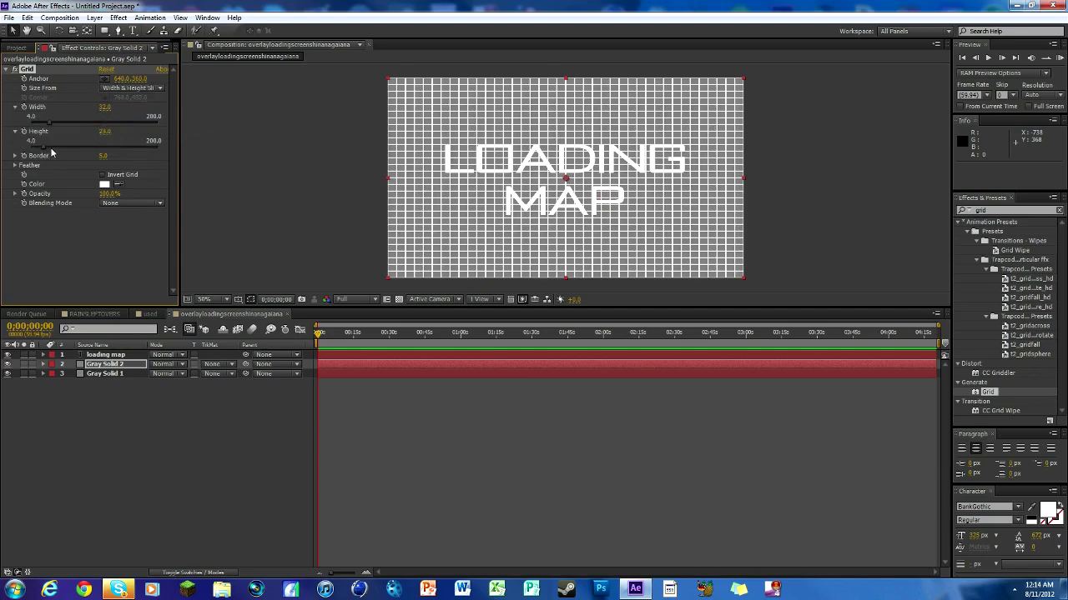
- Increase the grid's height to about 1430 and its width to about 103
{"action": "left_click_drag", "start_coordinate": [51, 149], "coordinate": [248, 156]}
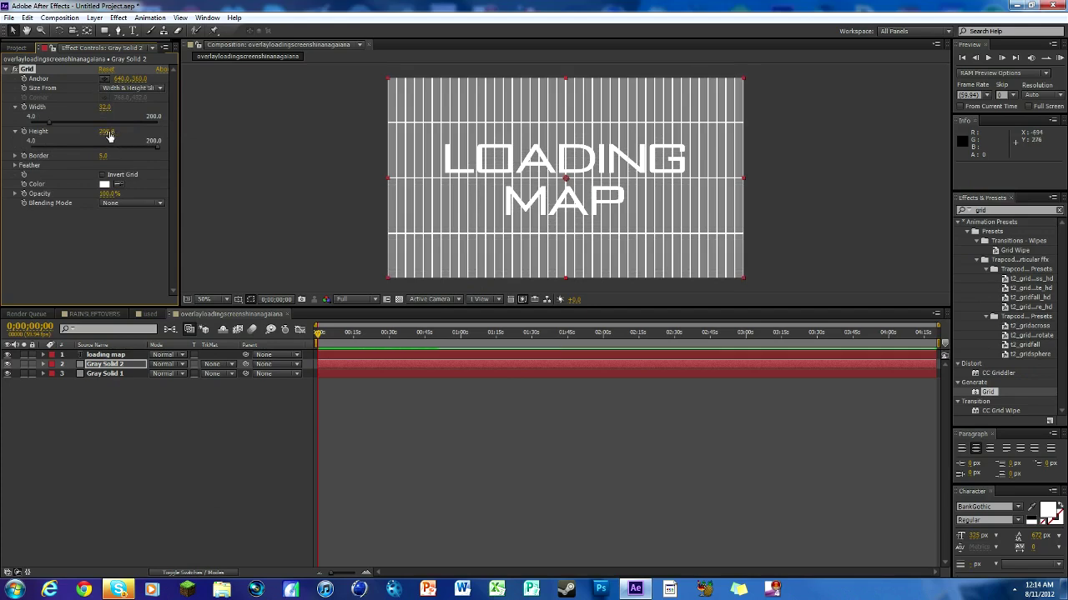
{"action": "left_click_drag", "start_coordinate": [109, 136], "coordinate": [296, 148]}
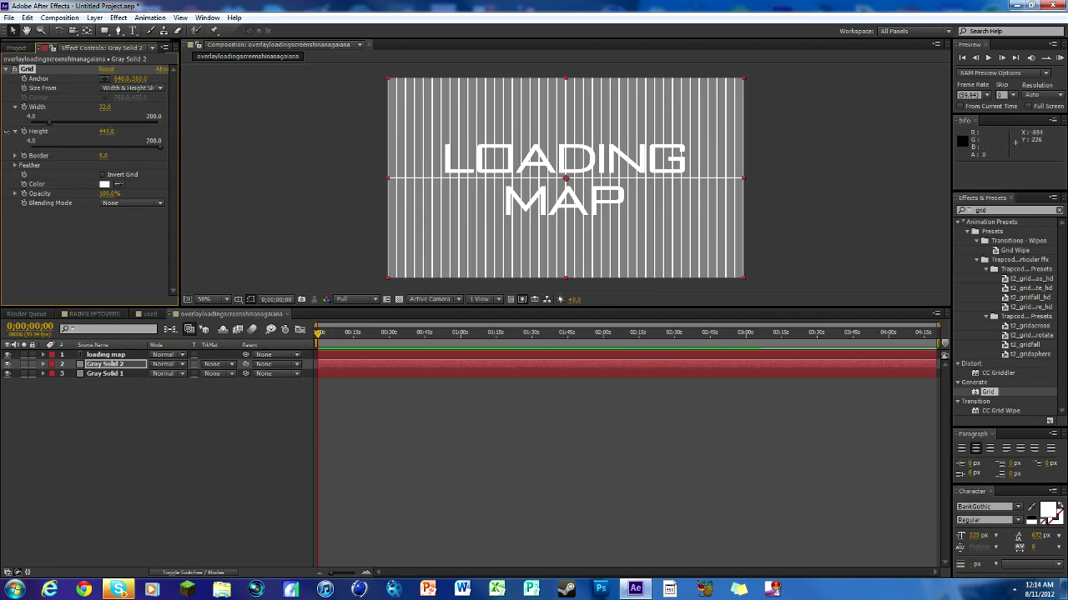
{"action": "mouse_move", "coordinate": [32, 132]}
{"action": "left_mouse_down"}
{"action": "mouse_move", "coordinate": [18, 132]}
{"action": "mouse_move", "coordinate": [28, 131]}
{"action": "left_mouse_up"}
{"action": "left_click_drag", "start_coordinate": [104, 107], "coordinate": [26, 148]}
{"action": "left_click_drag", "start_coordinate": [105, 133], "coordinate": [617, 176]}
{"action": "left_click_drag", "start_coordinate": [885, 178], "coordinate": [905, 182]}
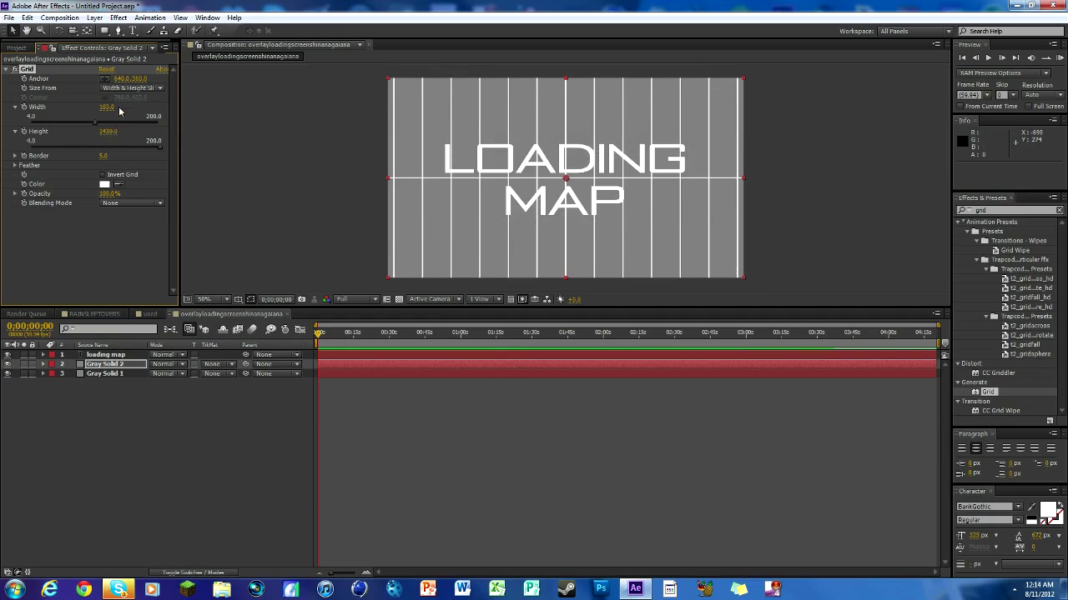
- Move the grid's anchor to about 630, 787 and set its width to 15
{"action": "left_click_drag", "start_coordinate": [122, 79], "coordinate": [338, 99]}
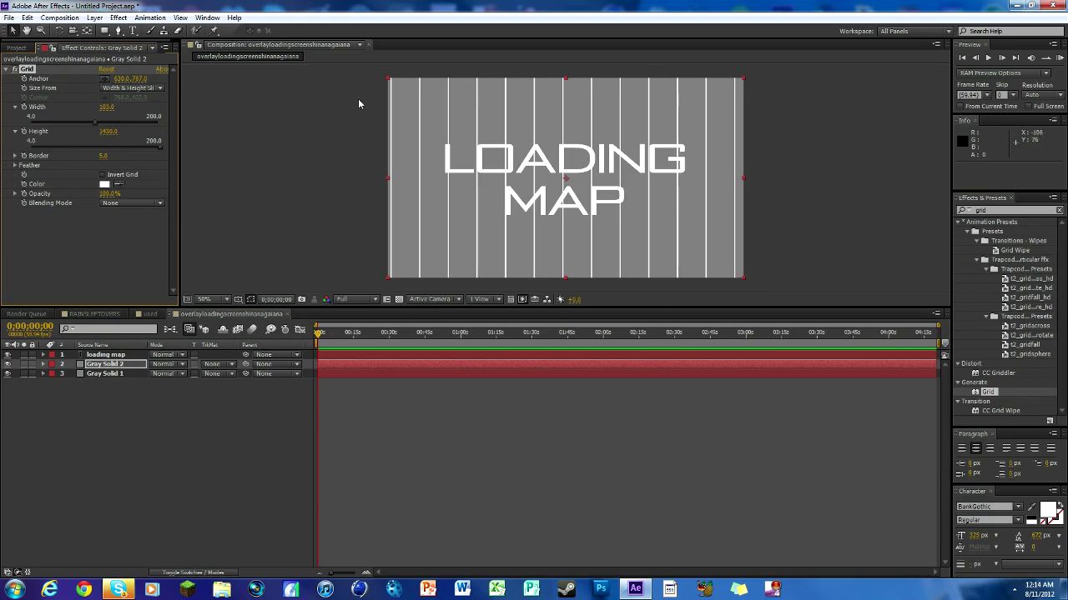
{"action": "left_click_drag", "start_coordinate": [94, 123], "coordinate": [42, 140]}
{"action": "left_click", "coordinate": [106, 108]}
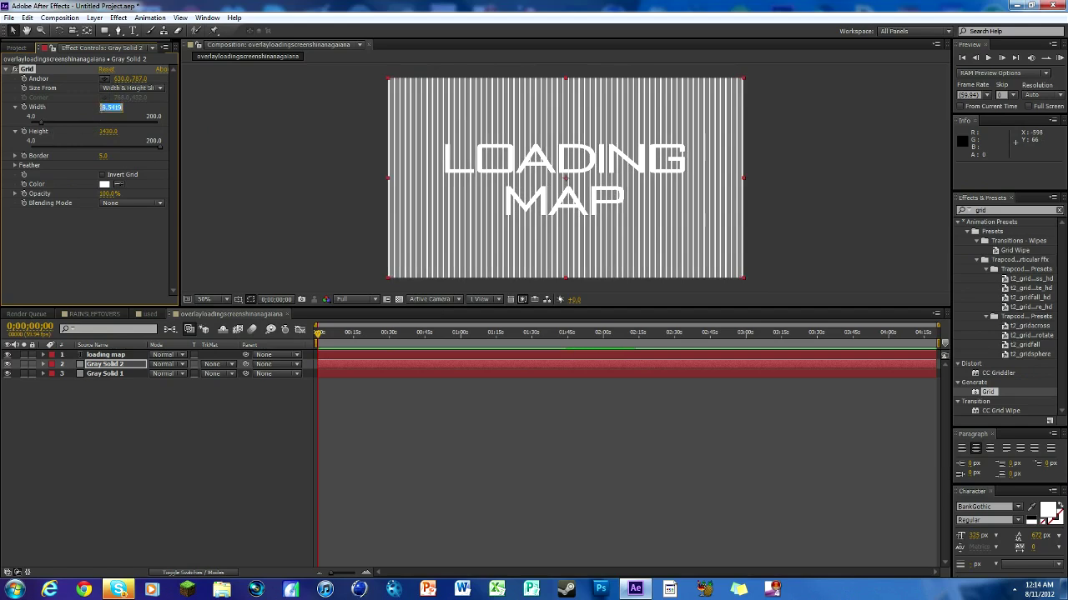
{"action": "type", "text": "15"}
{"action": "key", "text": "Return"}
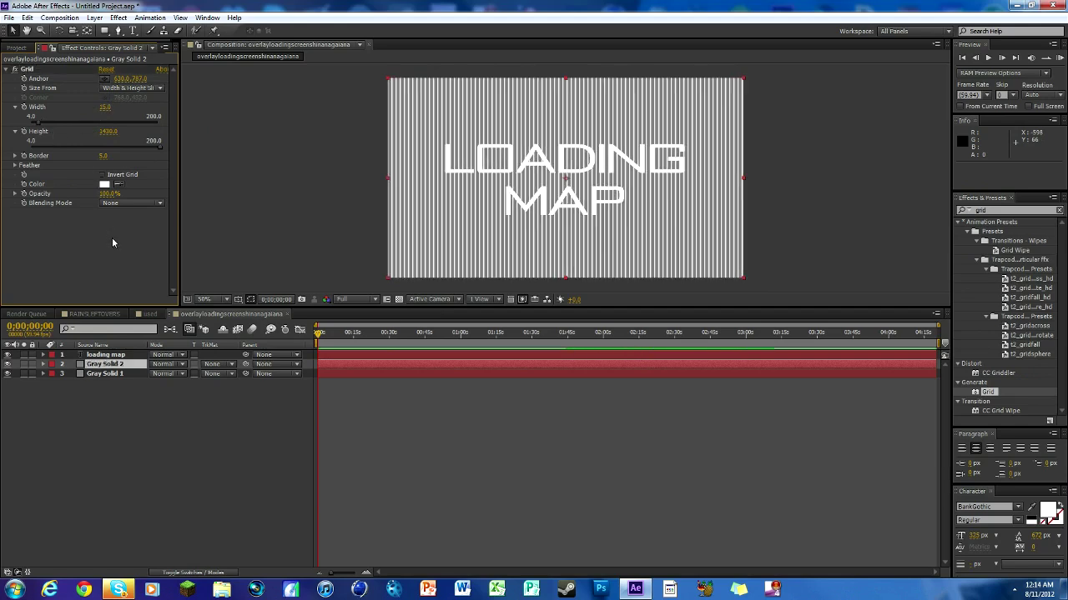
- Set the Grid effect's opacity on Gray Solid 2 to 25% and deselect the layer
{"action": "left_click", "coordinate": [127, 367]}
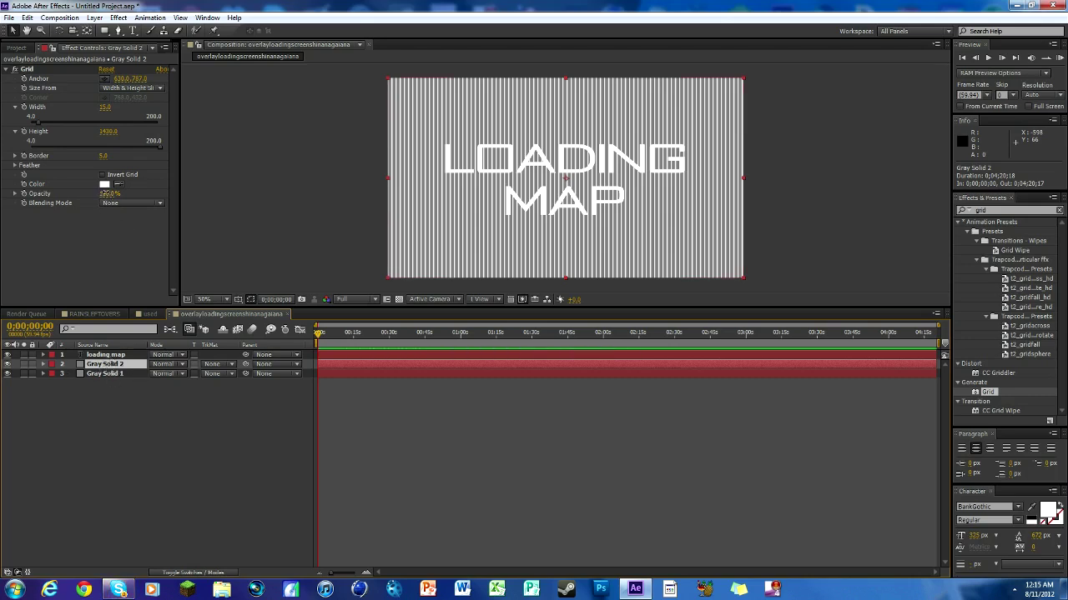
{"action": "left_click", "coordinate": [105, 193]}
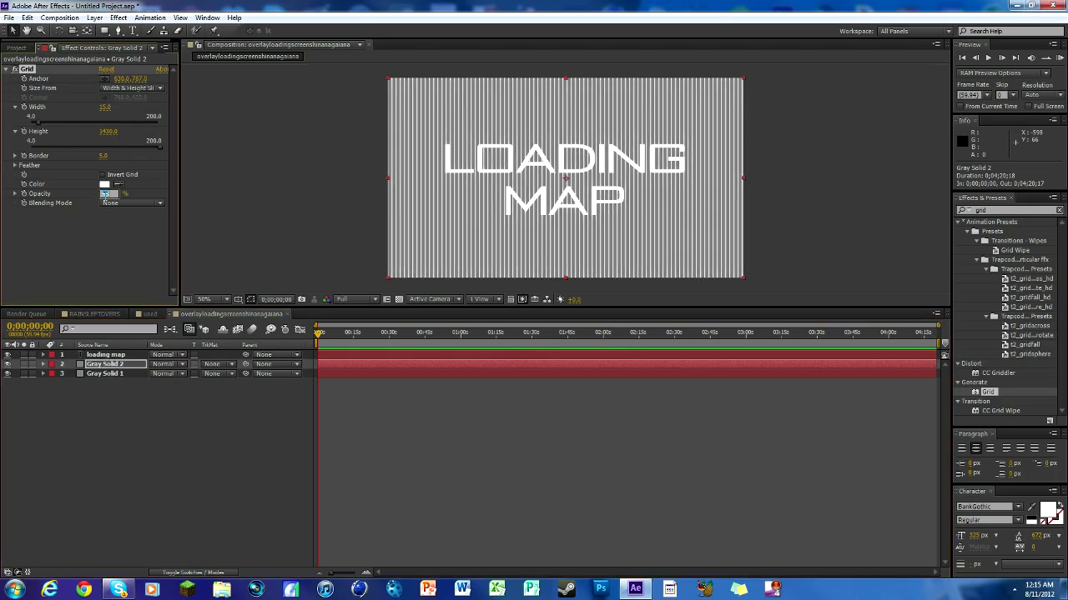
{"action": "left_click", "coordinate": [121, 285]}
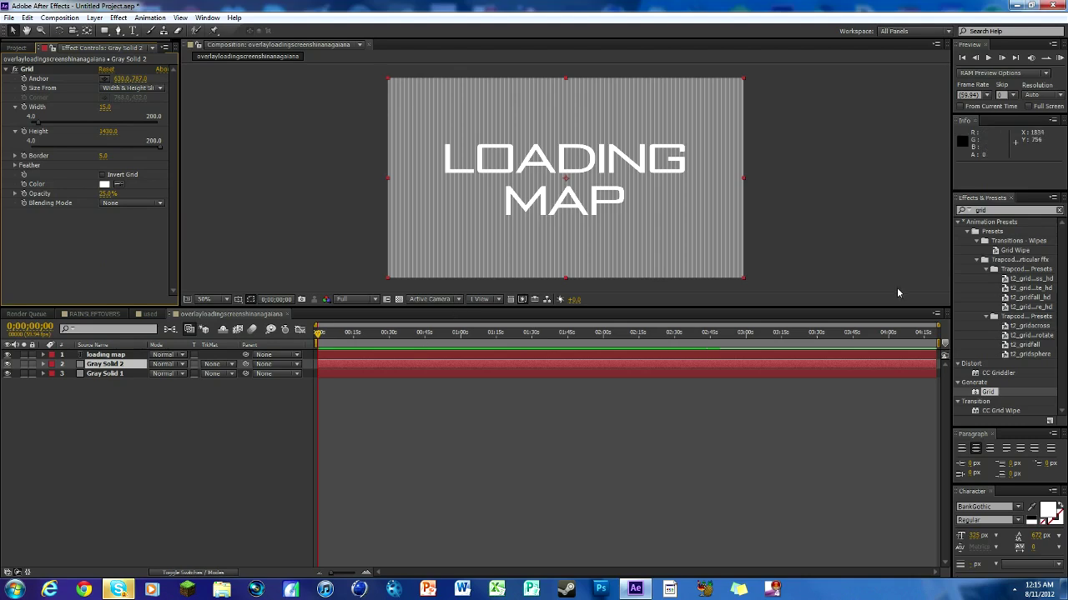
{"action": "left_click", "coordinate": [696, 447]}
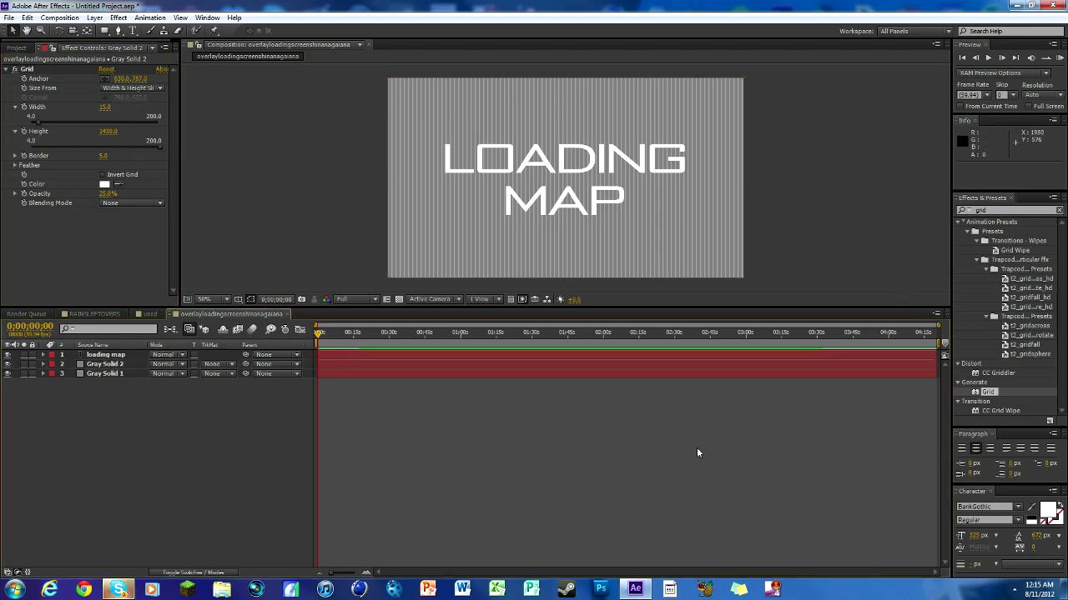
- Add an adjustment layer above all the other layers in the overlay composition
{"action": "right_click", "coordinate": [195, 421]}
{"action": "mouse_move", "coordinate": [233, 428]}
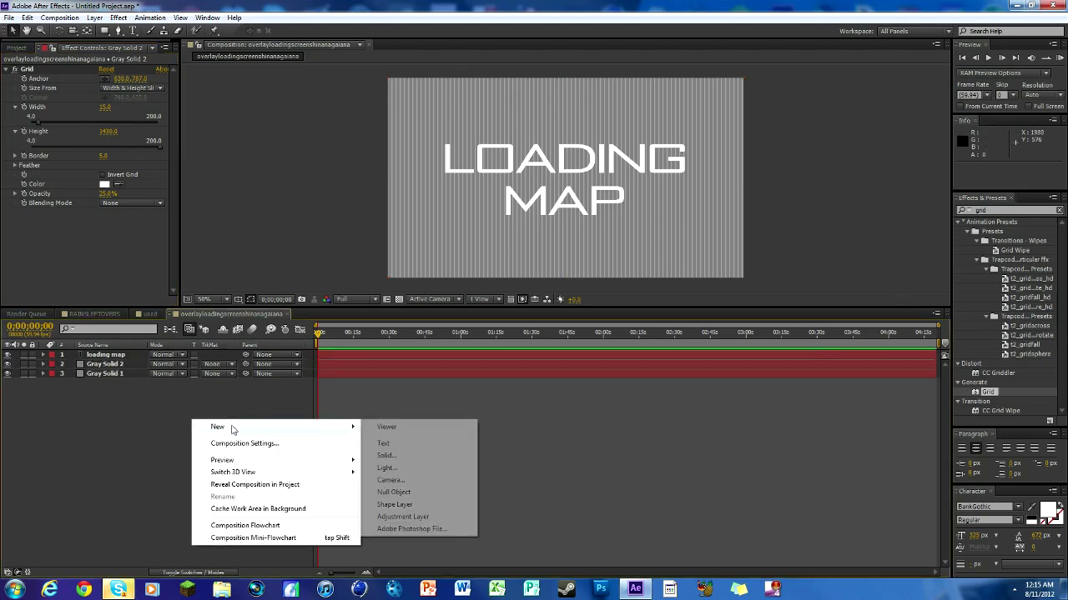
{"action": "left_click", "coordinate": [412, 519]}
- Find the TV animation presets and apply Bad TV 1 - warp to the adjustment layer
{"action": "left_click_drag", "start_coordinate": [993, 211], "coordinate": [969, 212]}
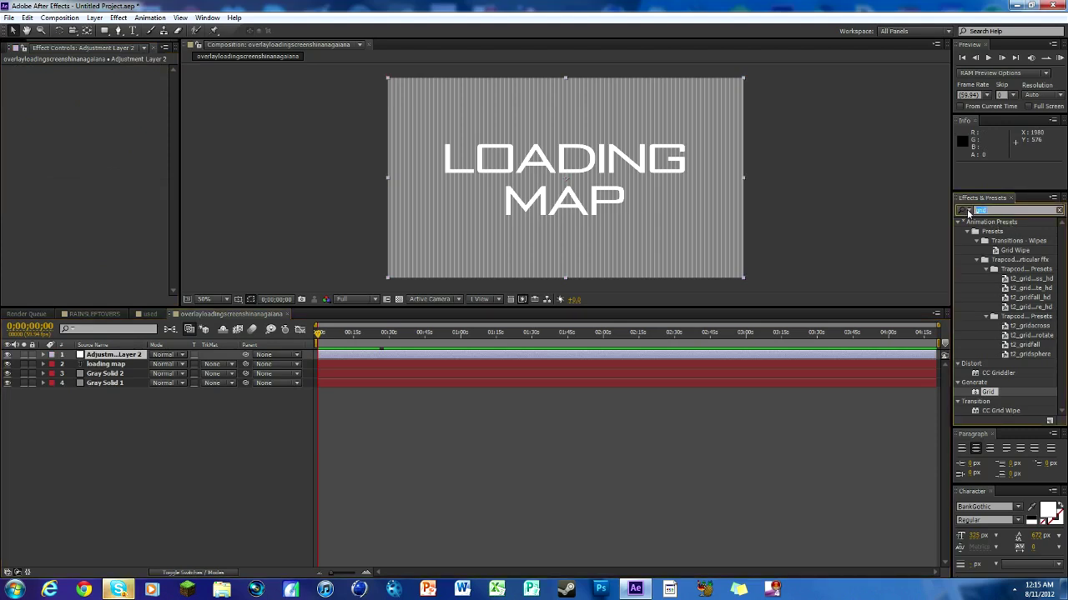
{"action": "key", "text": "BackSpace"}
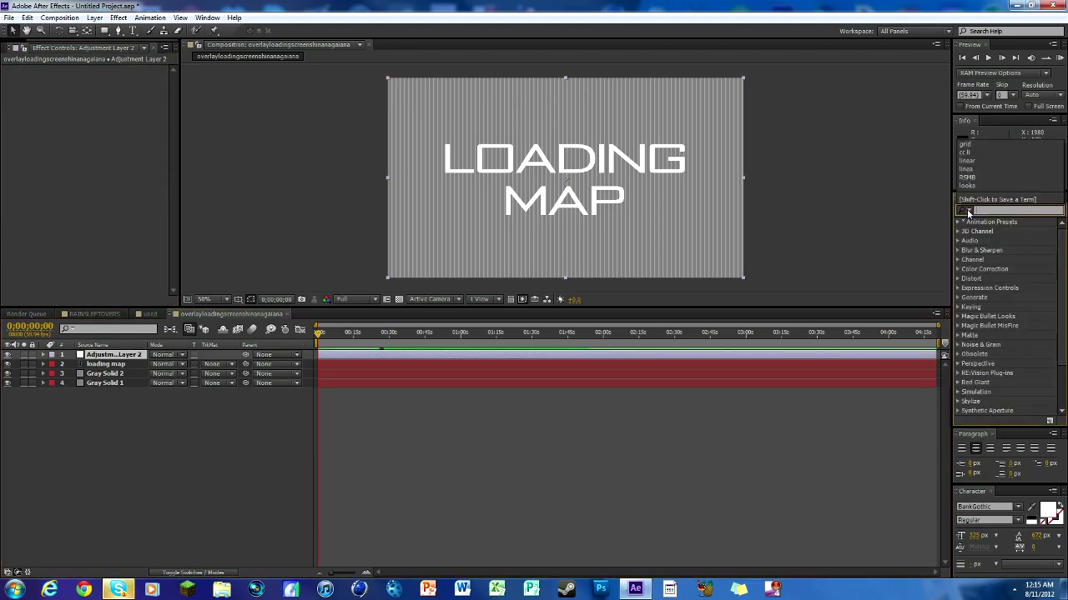
{"action": "type", "text": "tv"}
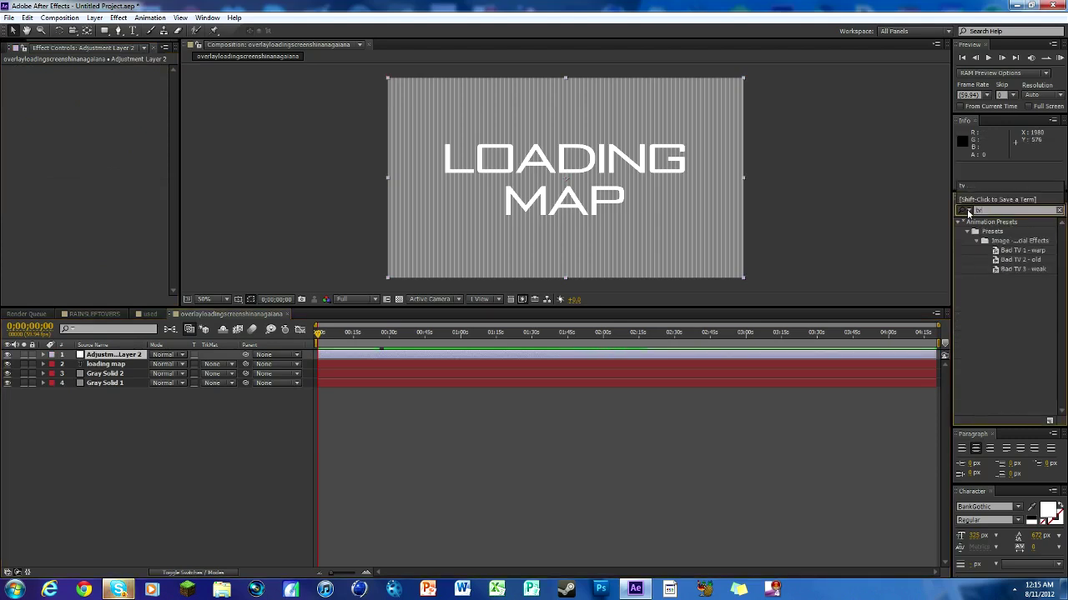
{"action": "left_click", "coordinate": [1027, 251]}
{"action": "left_click", "coordinate": [1026, 269]}
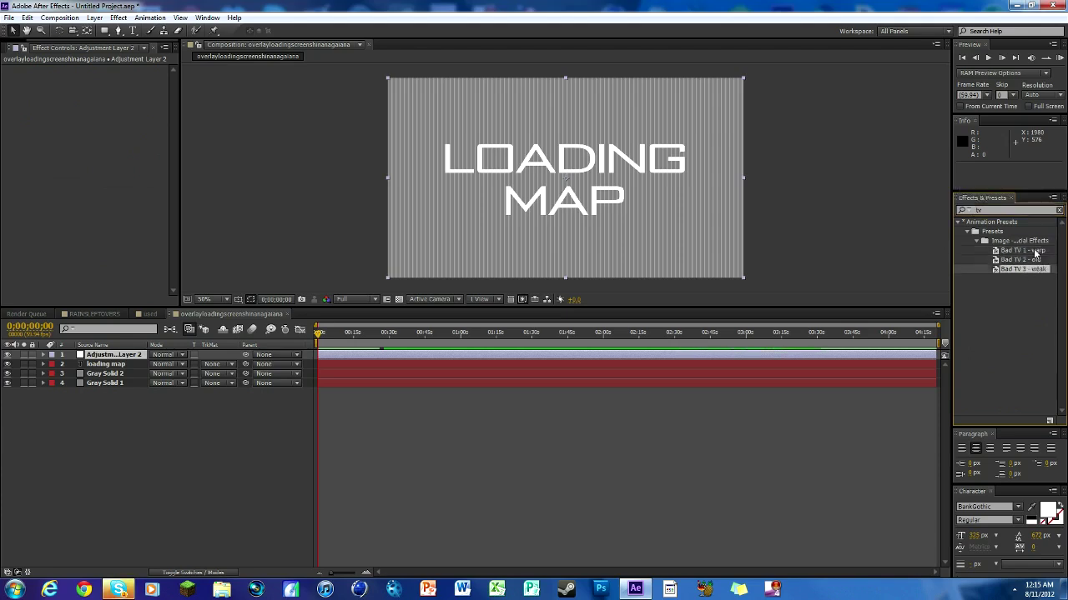
{"action": "left_click_drag", "start_coordinate": [1035, 254], "coordinate": [589, 355]}
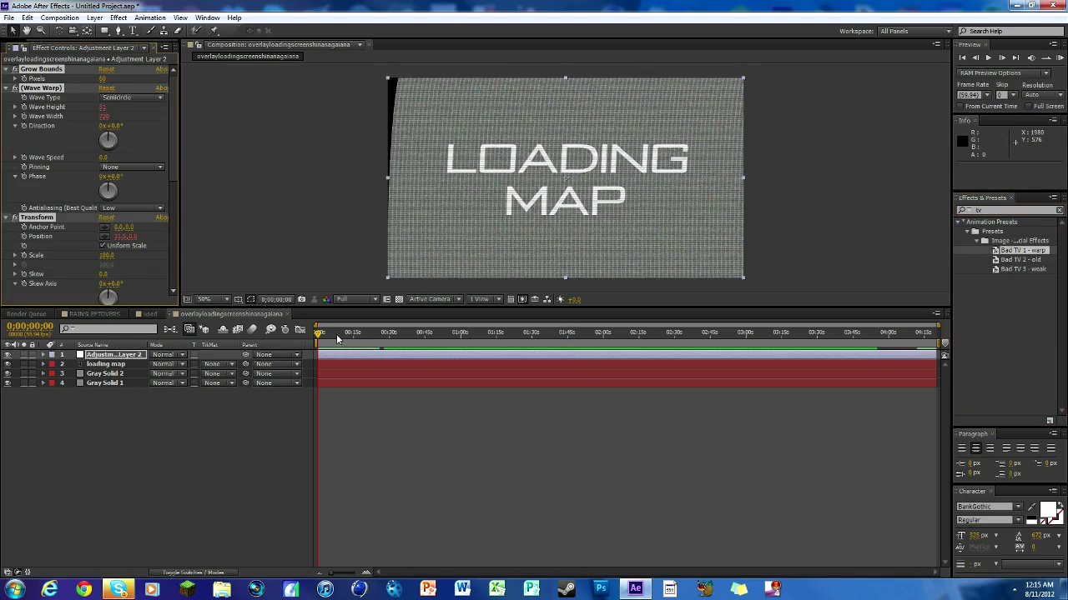
- Examine how the Bad TV warp distorts the loading screen at different times along the timeline
{"action": "left_click_drag", "start_coordinate": [322, 336], "coordinate": [481, 337]}
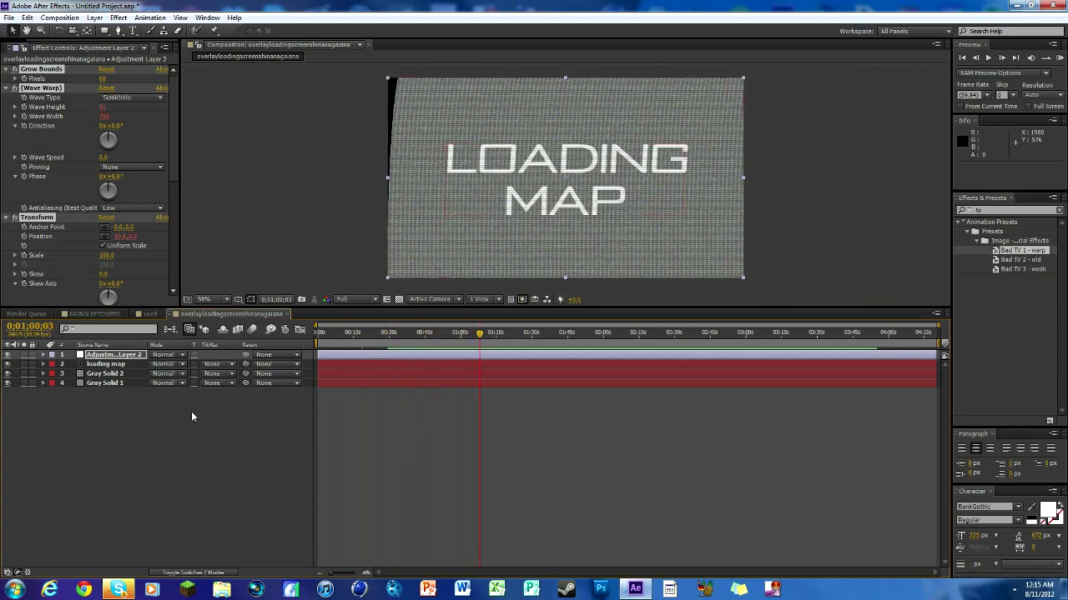
{"action": "mouse_move", "coordinate": [481, 334]}
{"action": "left_mouse_down"}
{"action": "mouse_move", "coordinate": [443, 334]}
{"action": "mouse_move", "coordinate": [462, 335]}
{"action": "left_mouse_up"}
{"action": "left_click", "coordinate": [495, 333]}
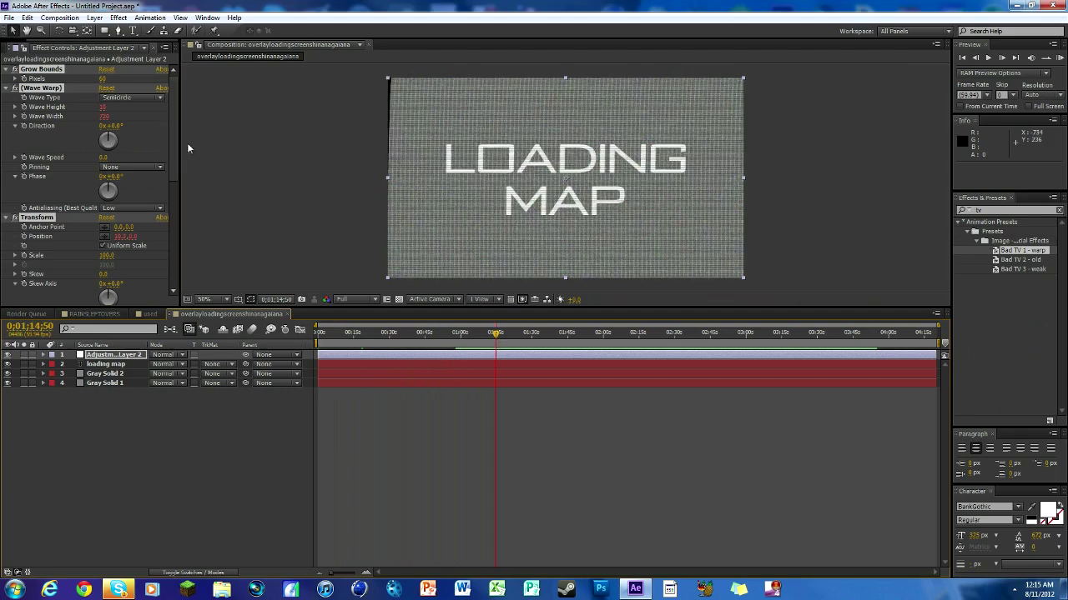
{"action": "mouse_move", "coordinate": [171, 131]}
{"action": "left_mouse_down"}
{"action": "mouse_move", "coordinate": [164, 248]}
{"action": "mouse_move", "coordinate": [170, 114]}
{"action": "left_mouse_up"}
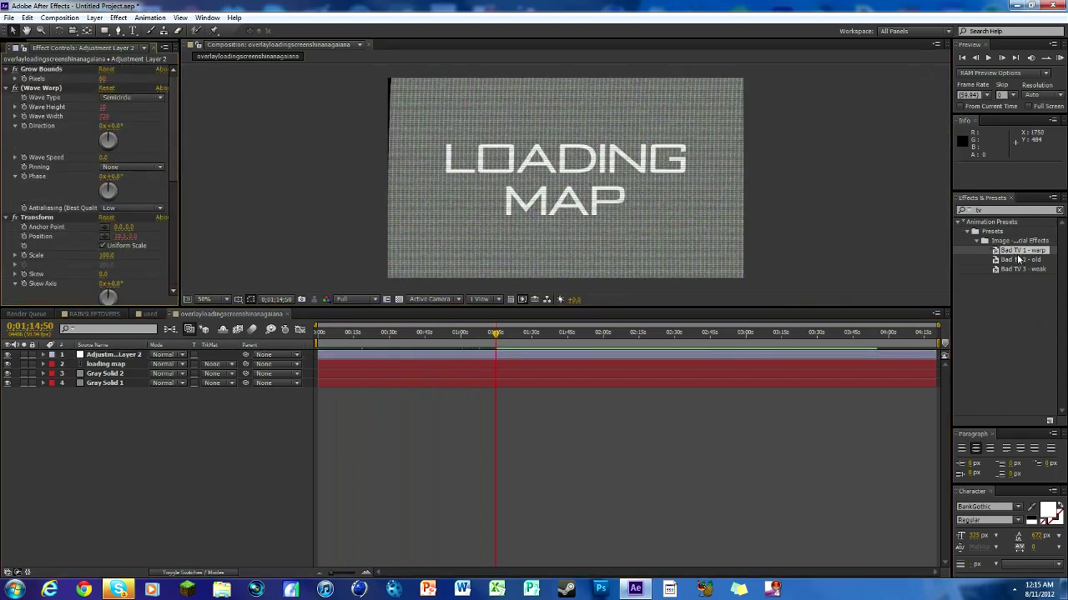
{"action": "mouse_move", "coordinate": [495, 333]}
{"action": "left_mouse_down"}
{"action": "mouse_move", "coordinate": [543, 341]}
{"action": "mouse_move", "coordinate": [496, 334]}
{"action": "left_mouse_up"}
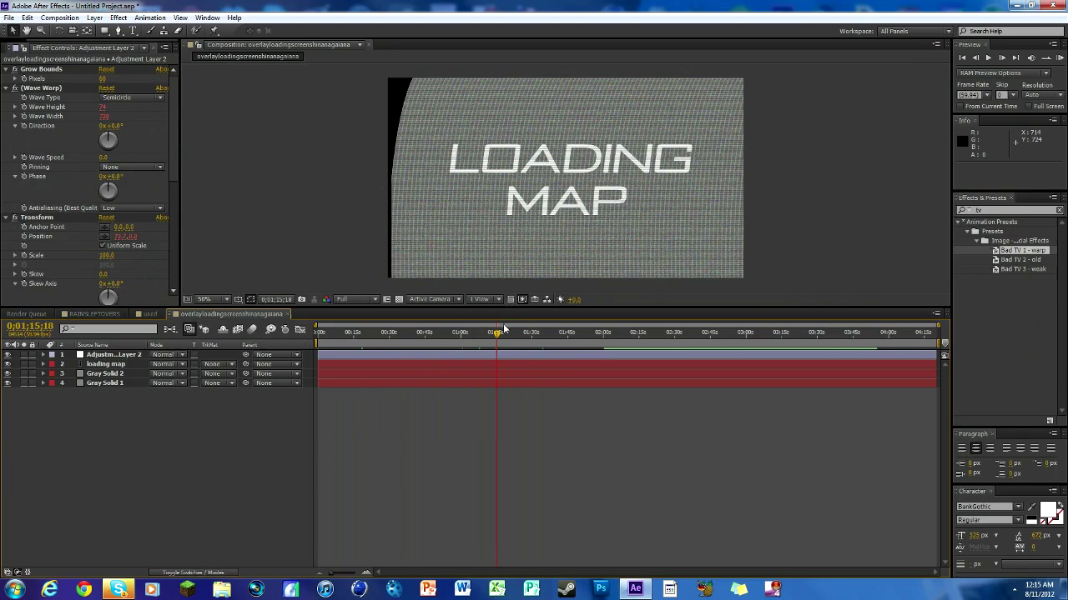
{"action": "left_click", "coordinate": [502, 333]}
{"action": "left_click", "coordinate": [519, 335]}
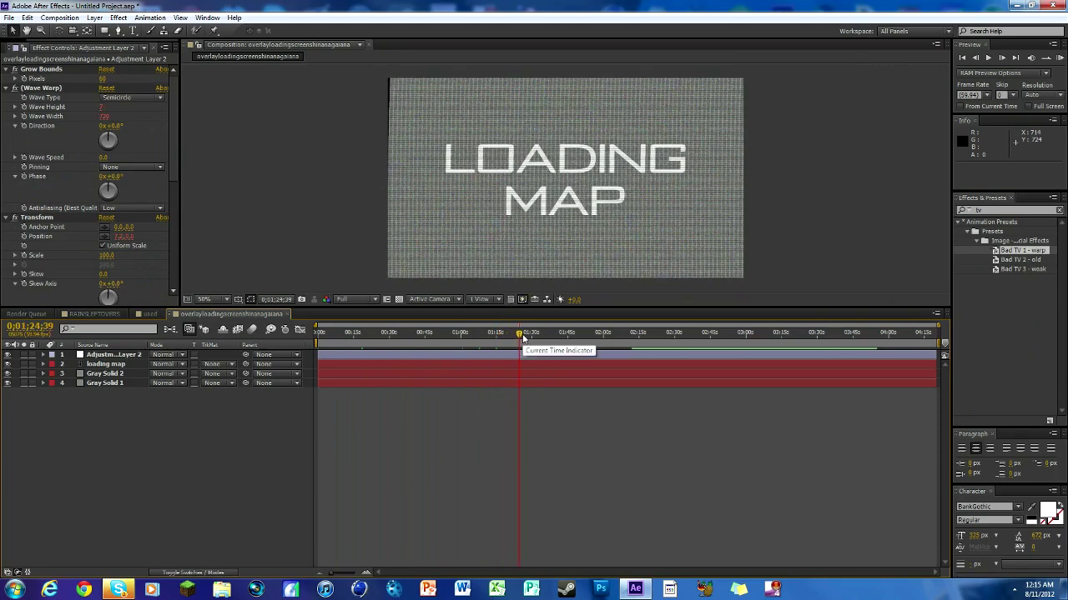
- Widen the Grid effect's cells on Gray Solid 2 by setting its width to about 38
{"action": "left_click", "coordinate": [104, 373]}
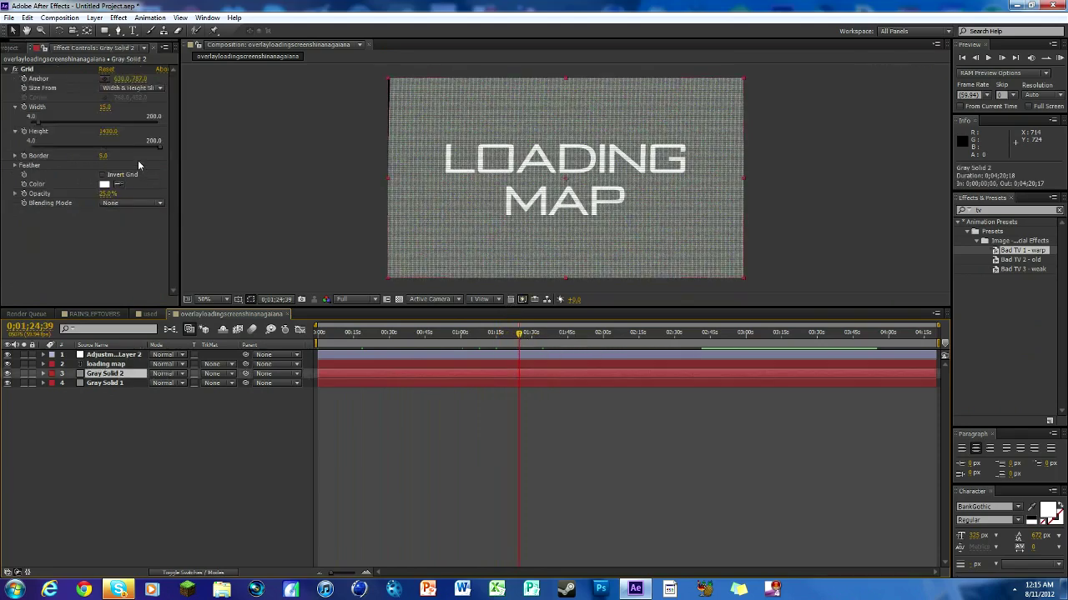
{"action": "left_click_drag", "start_coordinate": [41, 123], "coordinate": [43, 125]}
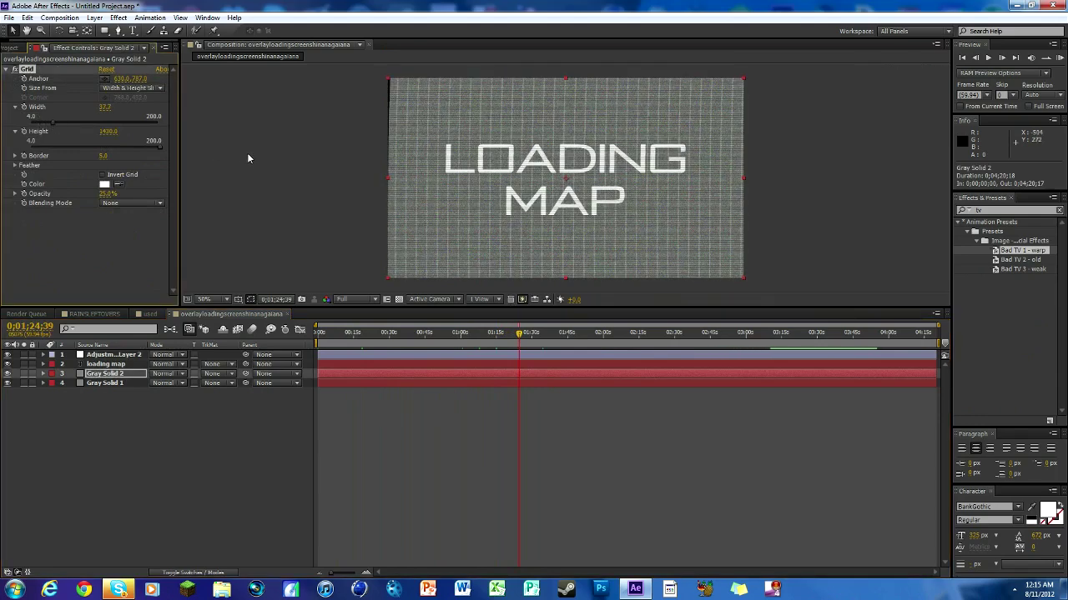
- Add the loading screen overlay composition above all layers in the used composition, starting shortly after the 1-second mark
{"action": "left_click", "coordinate": [146, 315]}
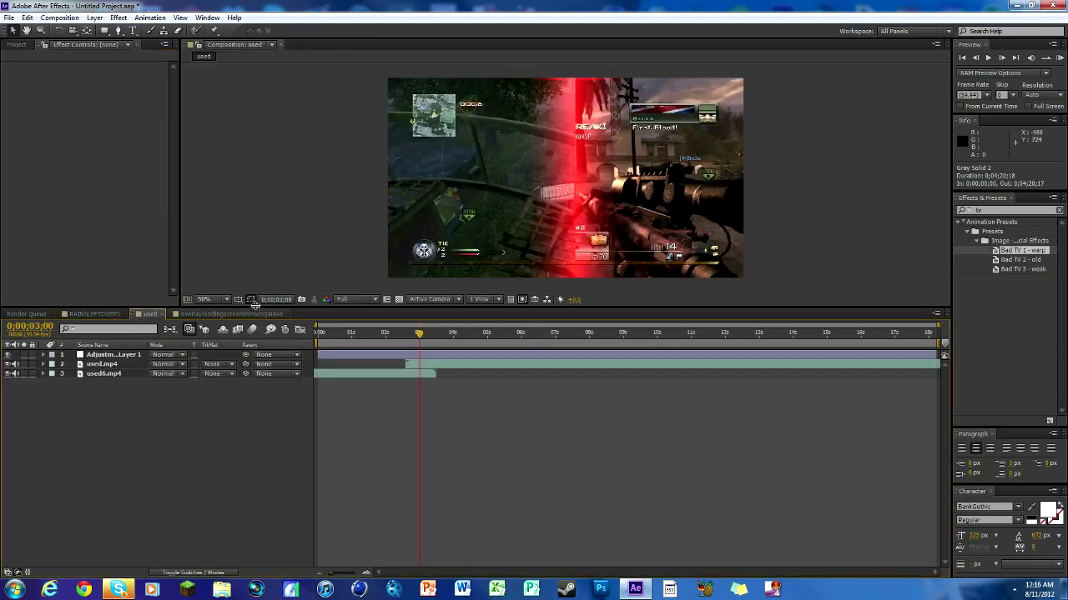
{"action": "left_click", "coordinate": [20, 44]}
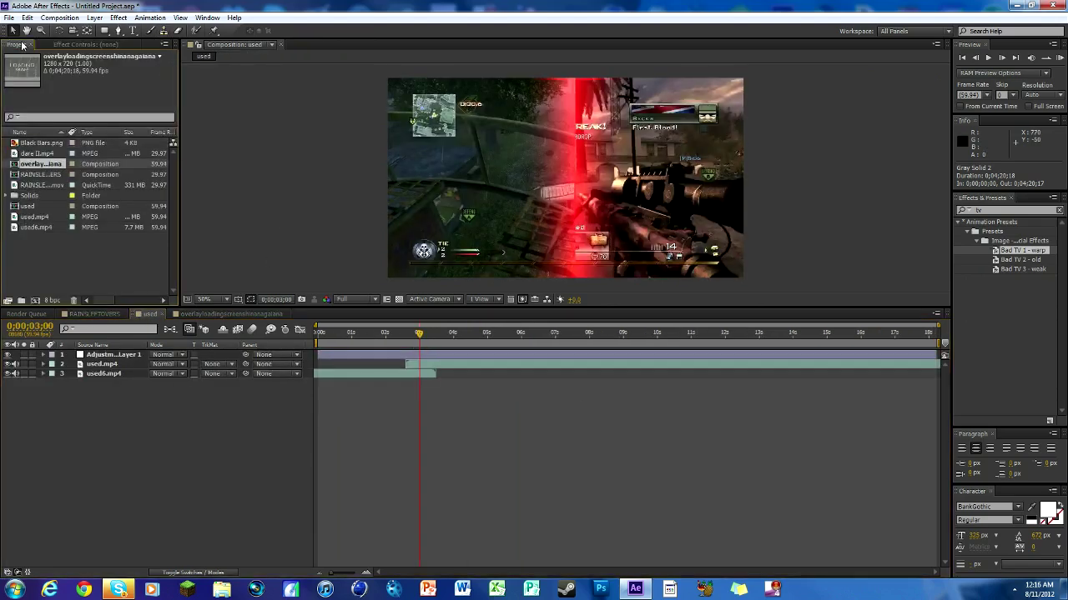
{"action": "left_click", "coordinate": [81, 242]}
{"action": "left_click", "coordinate": [51, 166]}
{"action": "left_click_drag", "start_coordinate": [51, 164], "coordinate": [366, 354]}
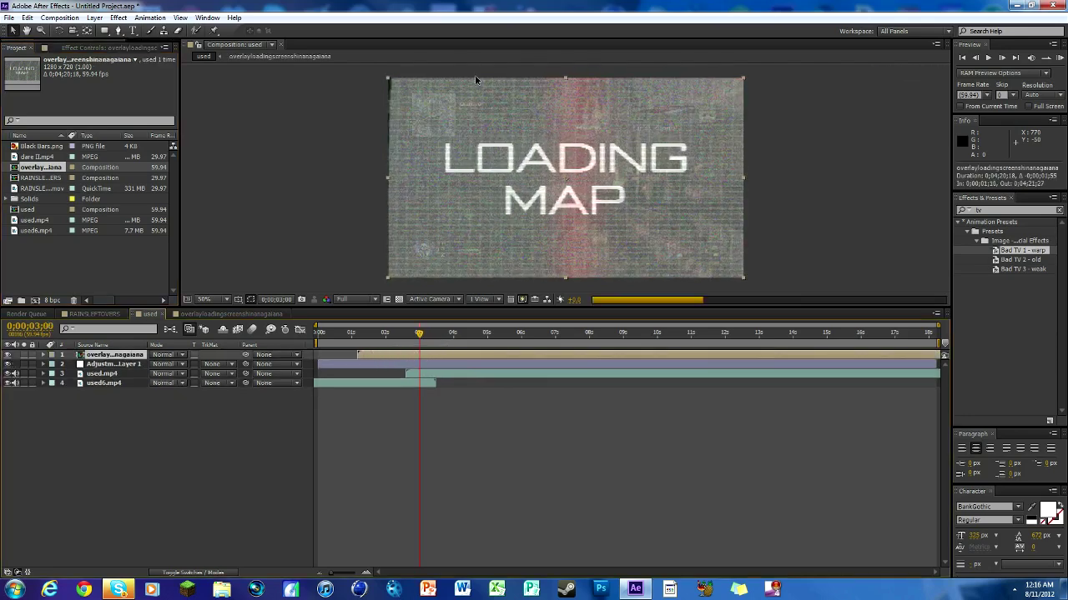
- Try the Add, Overlay, Soft Light and Screen blending modes on the loading screen overlay layer
{"action": "left_click", "coordinate": [134, 357]}
{"action": "left_click", "coordinate": [179, 355]}
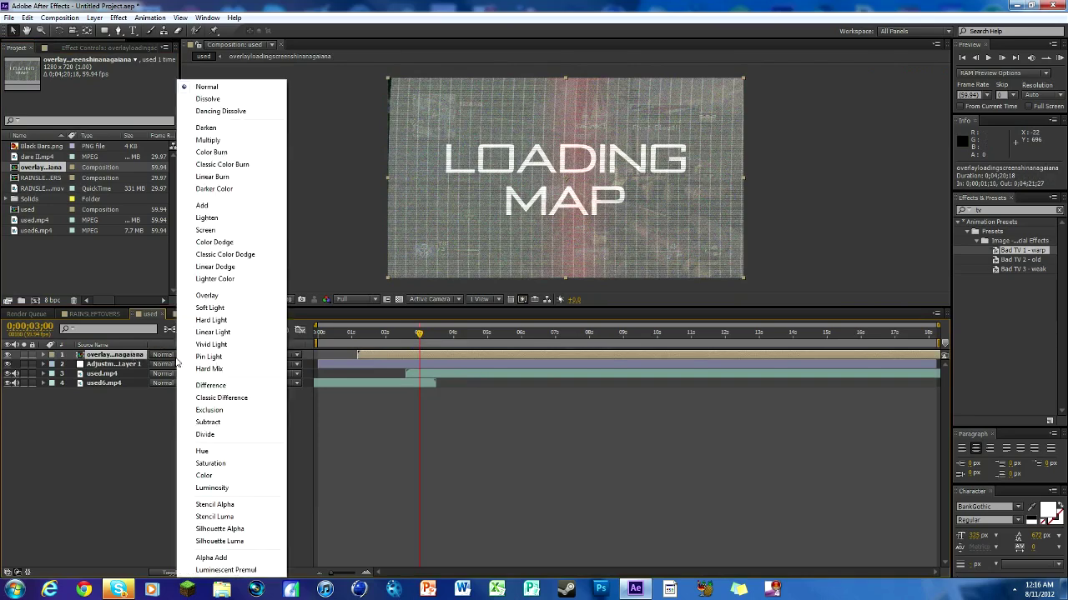
{"action": "left_click", "coordinate": [237, 205]}
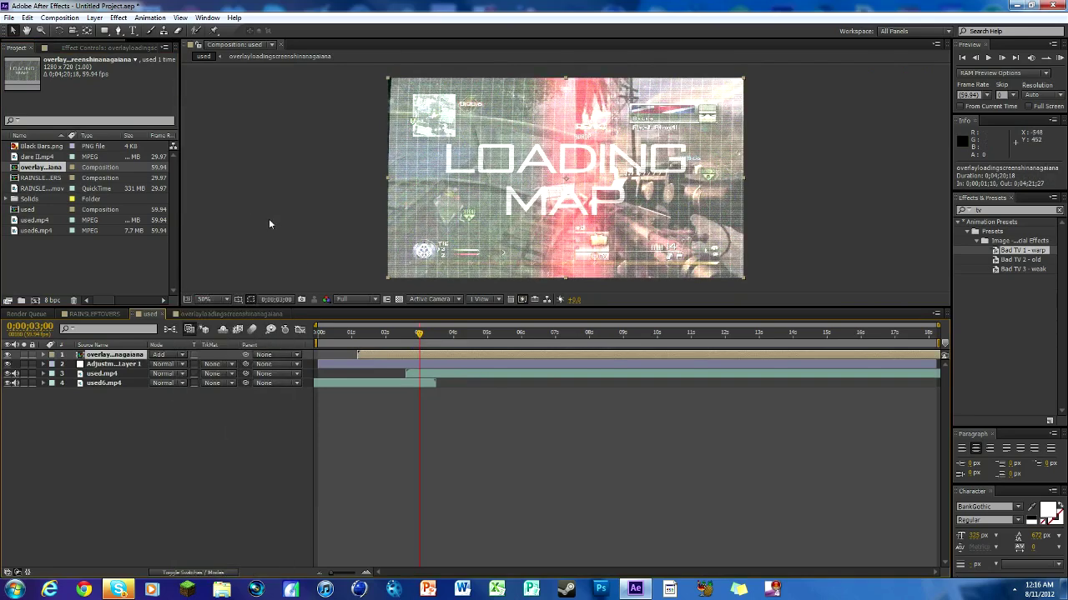
{"action": "left_click", "coordinate": [171, 355]}
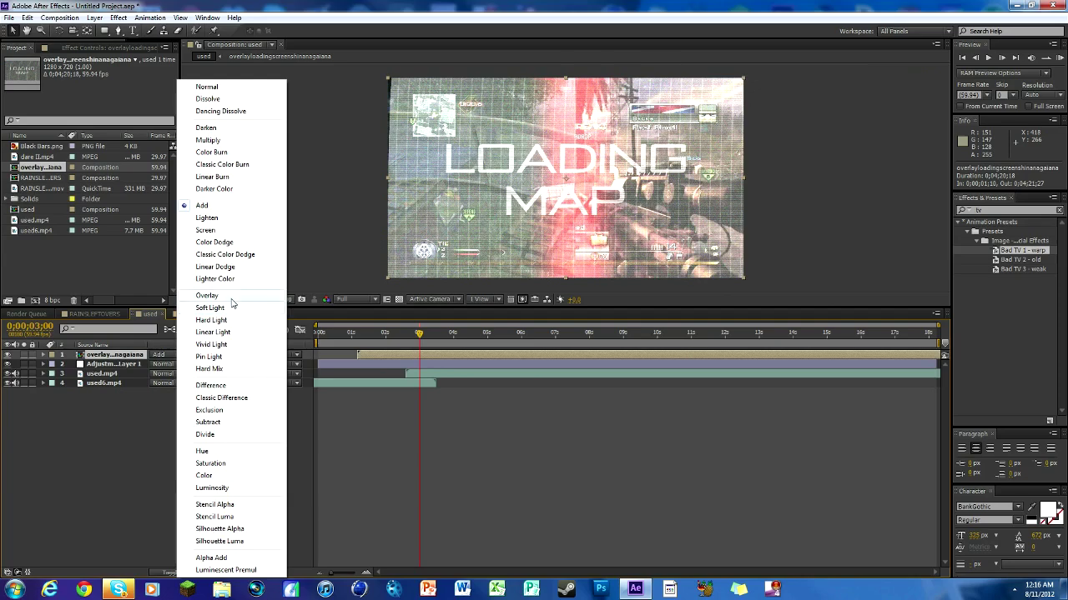
{"action": "left_click", "coordinate": [209, 296]}
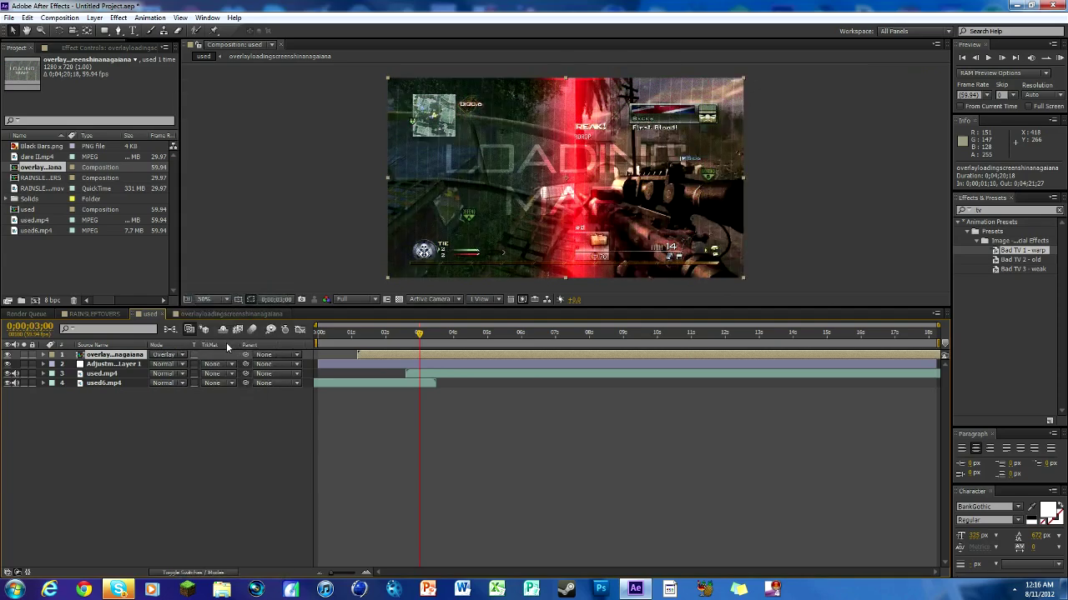
{"action": "left_click", "coordinate": [175, 356]}
{"action": "left_click", "coordinate": [211, 307]}
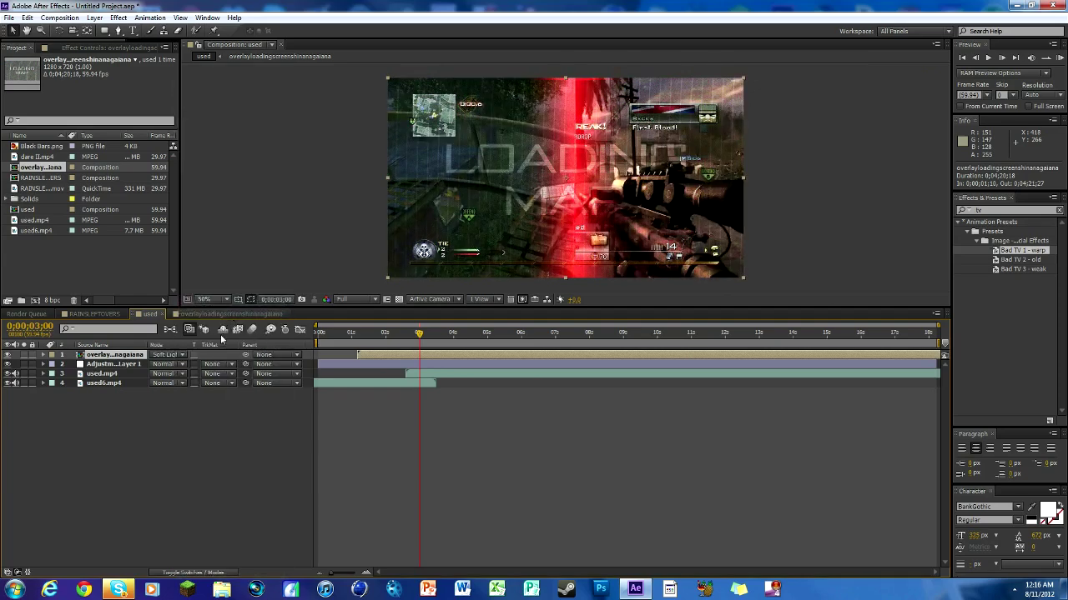
{"action": "left_click", "coordinate": [180, 357]}
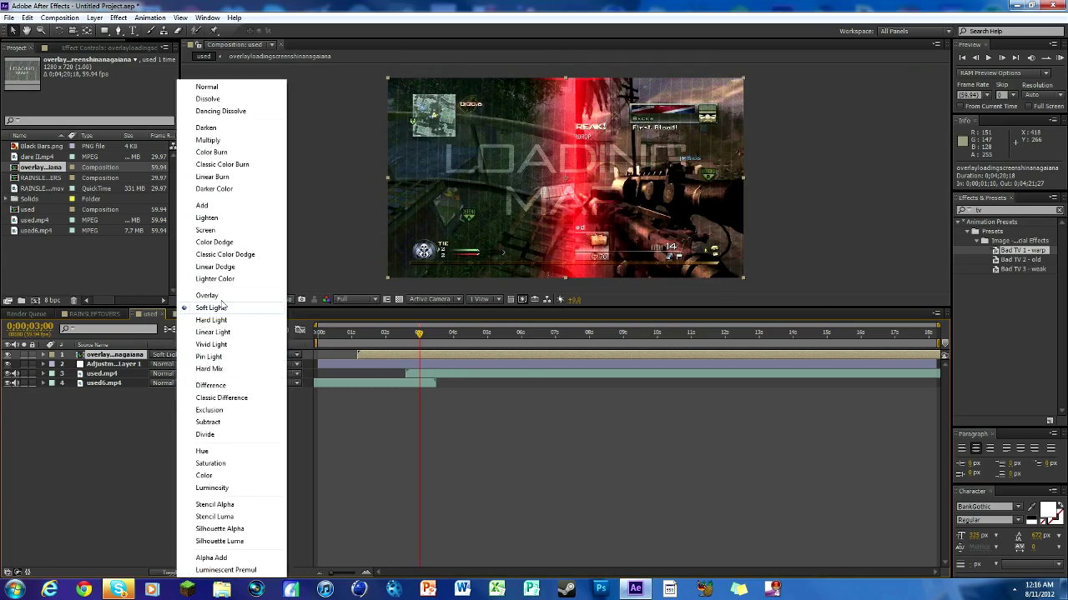
{"action": "left_click", "coordinate": [224, 232]}
- Set the loading screen overlay layer's blending mode to Overlay and check it against the red light sweep
{"action": "left_click", "coordinate": [176, 356]}
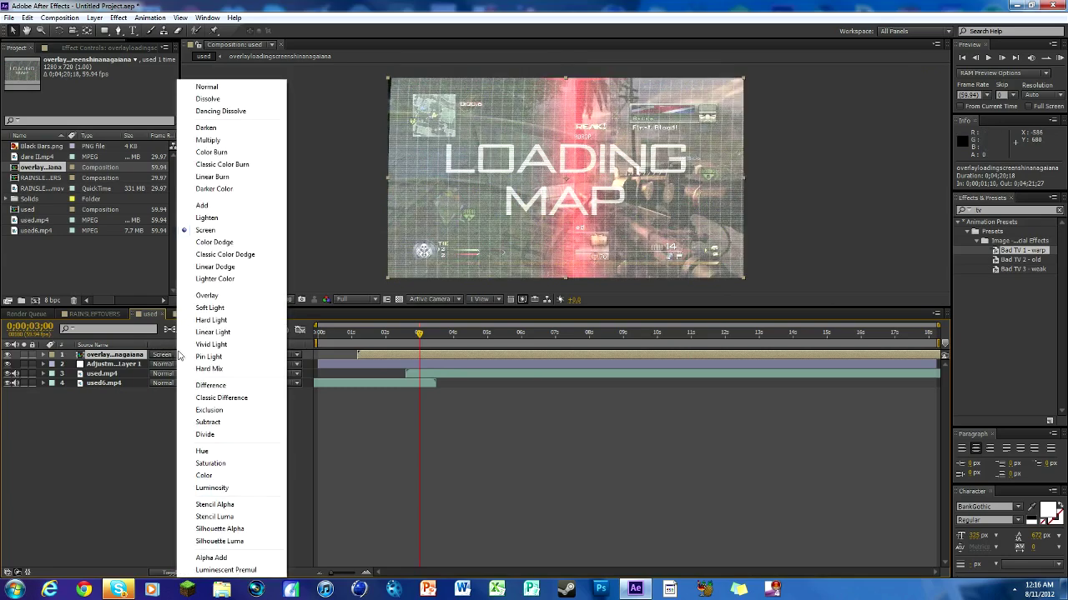
{"action": "left_click", "coordinate": [208, 295]}
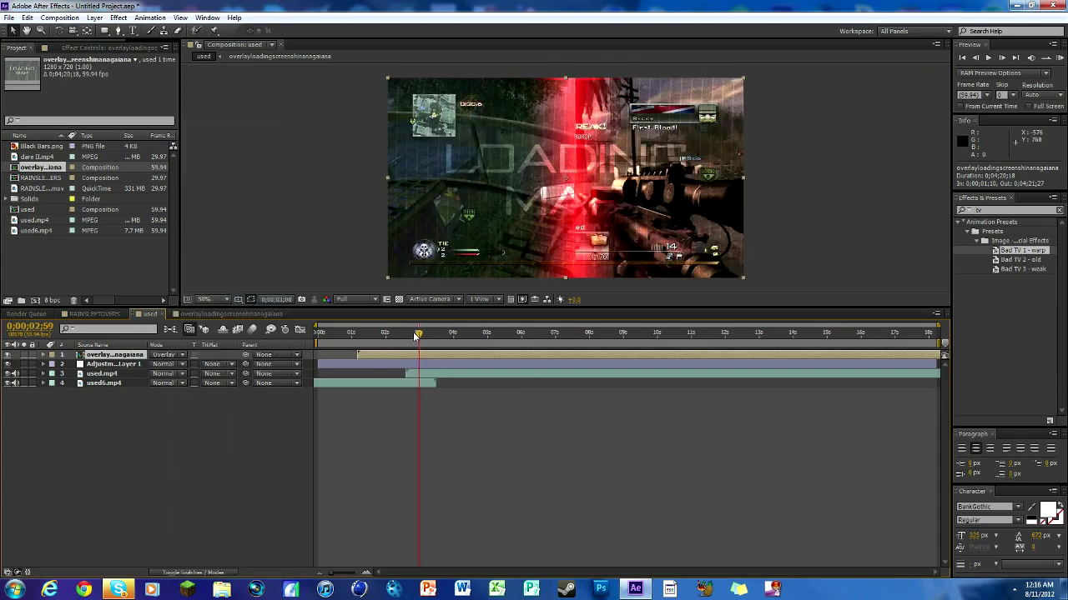
{"action": "left_click_drag", "start_coordinate": [414, 335], "coordinate": [419, 335]}
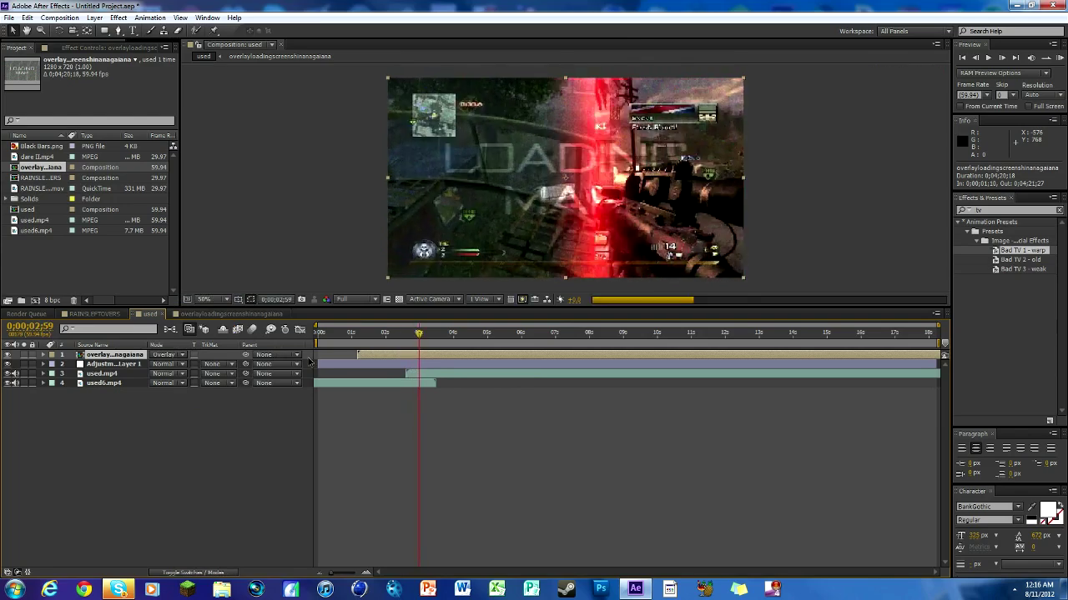
- Paste four copies of the loading screen overlay layer to strengthen its blend over the clips
{"action": "left_click", "coordinate": [128, 363]}
{"action": "left_click", "coordinate": [130, 357]}
{"action": "key", "text": "ctrl+v"}
{"action": "key", "text": "ctrl+v"}
{"action": "key", "text": "ctrl+v"}
{"action": "key", "text": "ctrl+v"}
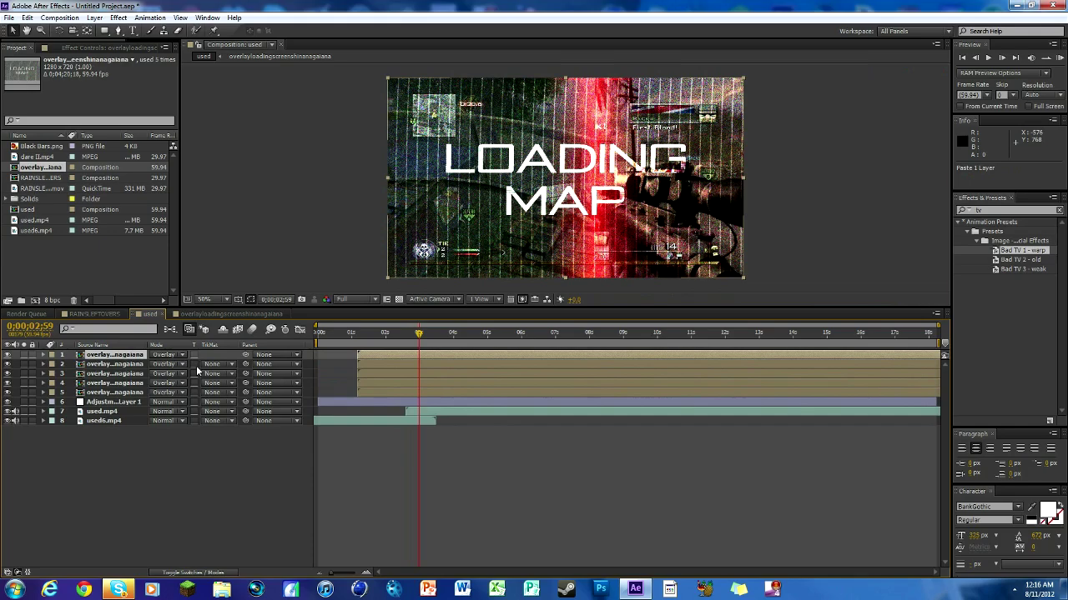
- Trim all five overlay layers to start at 0;00;02;29 and end at 0;00;03;38
{"action": "left_click_drag", "start_coordinate": [427, 342], "coordinate": [401, 333]}
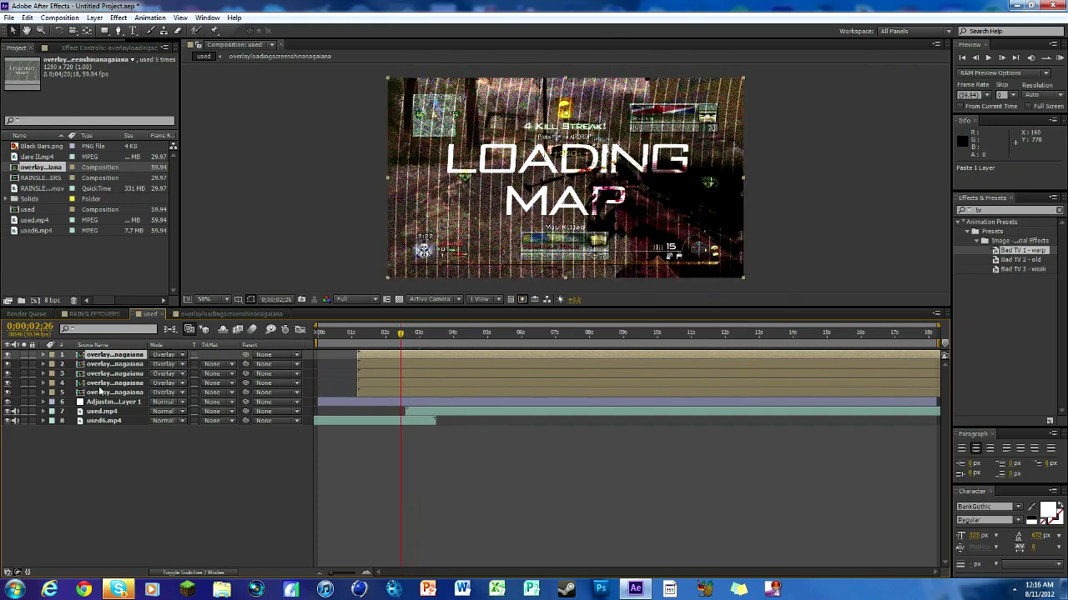
{"action": "left_click", "coordinate": [119, 390], "text": "shift"}
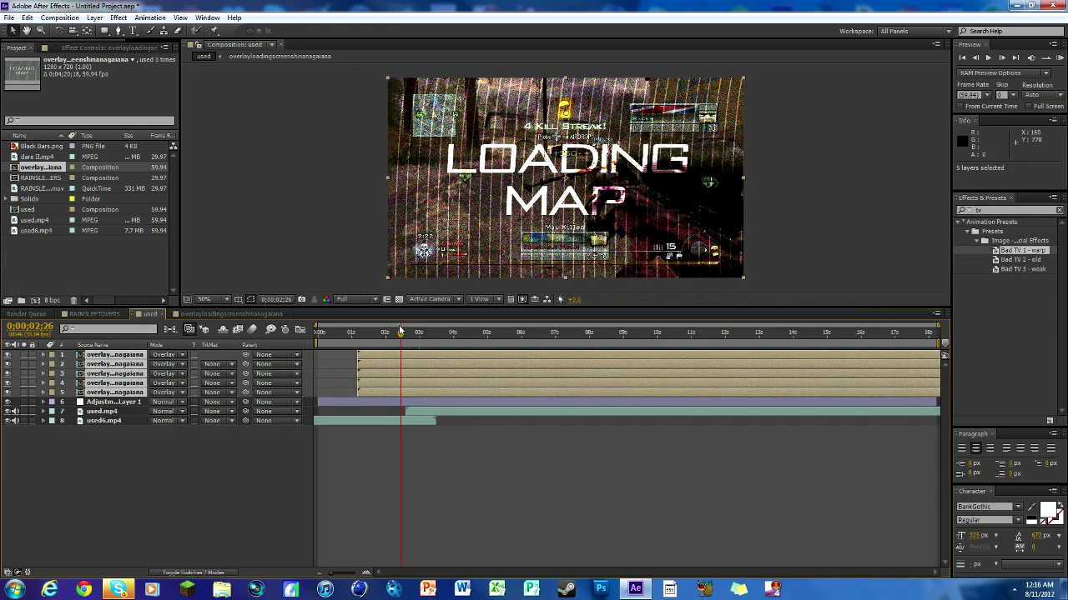
{"action": "left_click_drag", "start_coordinate": [401, 335], "coordinate": [404, 337]}
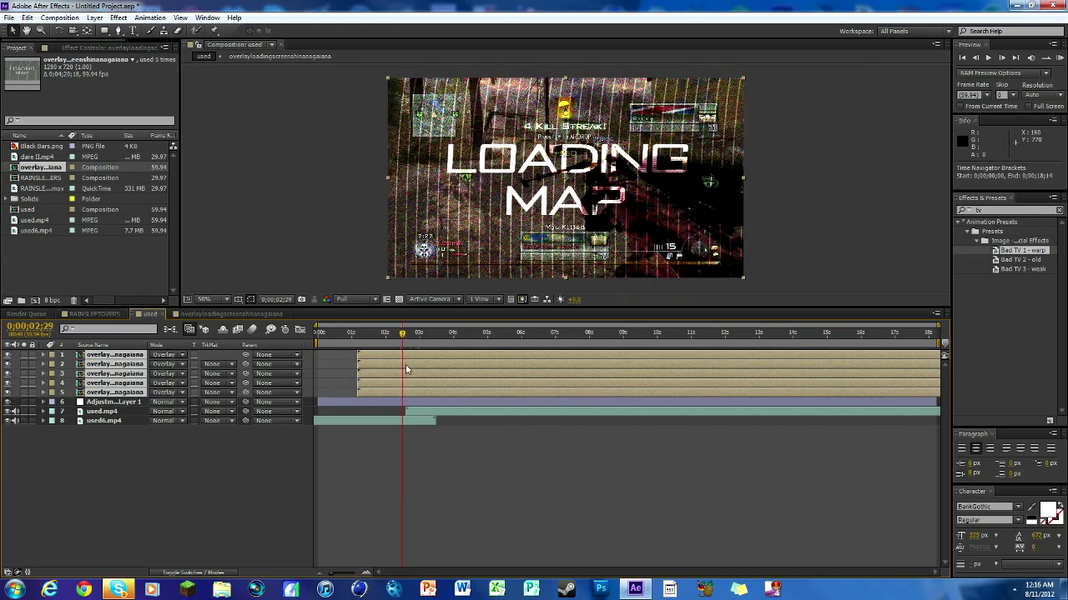
{"action": "key", "text": "alt+bracketleft"}
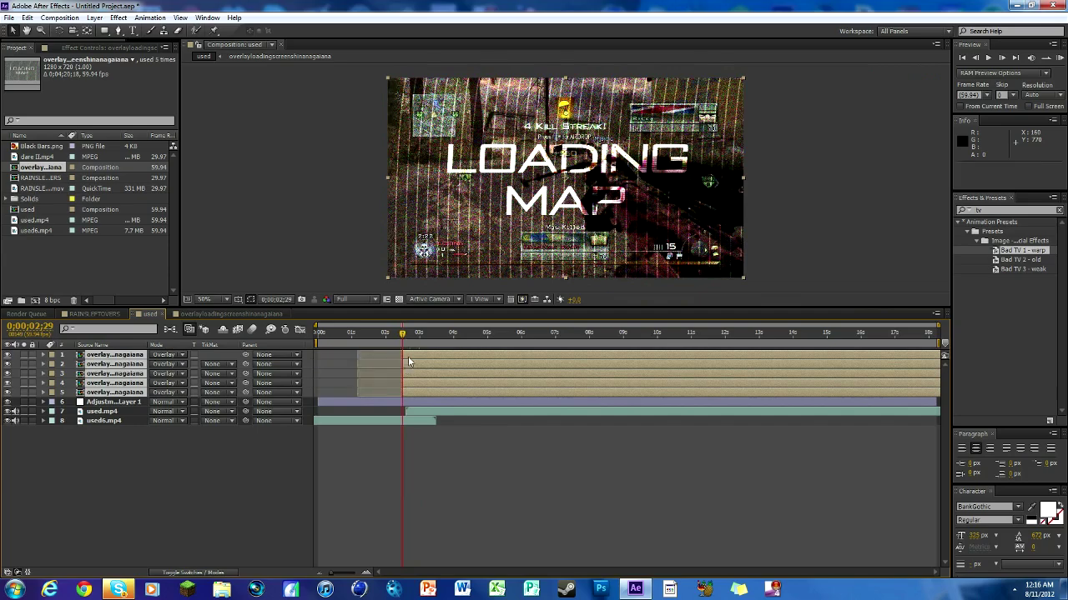
{"action": "left_click_drag", "start_coordinate": [403, 333], "coordinate": [442, 334]}
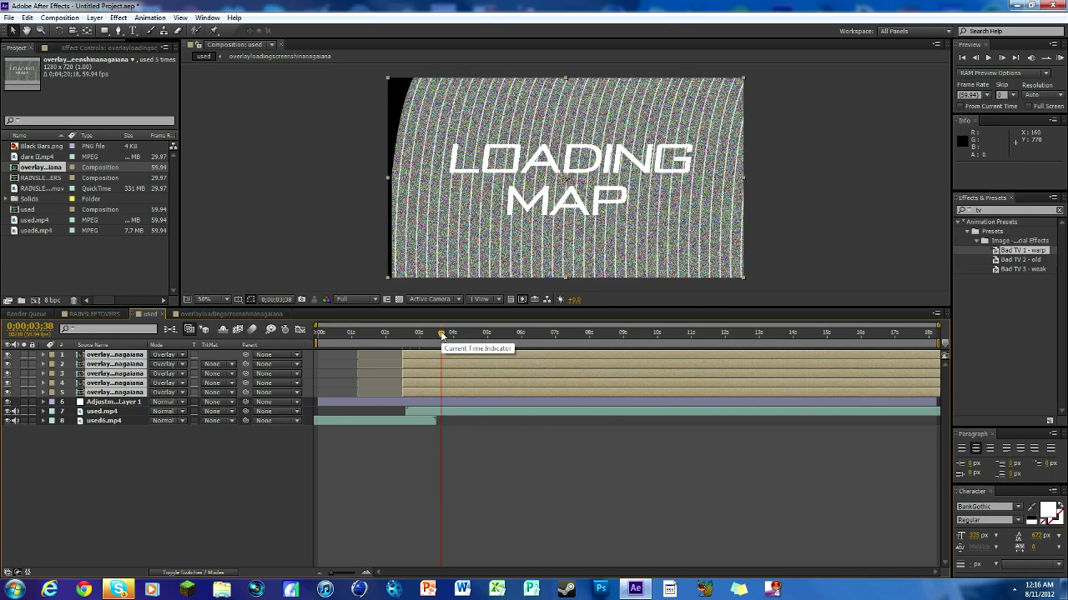
{"action": "key", "text": "alt+bracketright"}
- Scale all five overlay layers up to 132% and deselect them
{"action": "left_click_drag", "start_coordinate": [442, 334], "coordinate": [430, 334]}
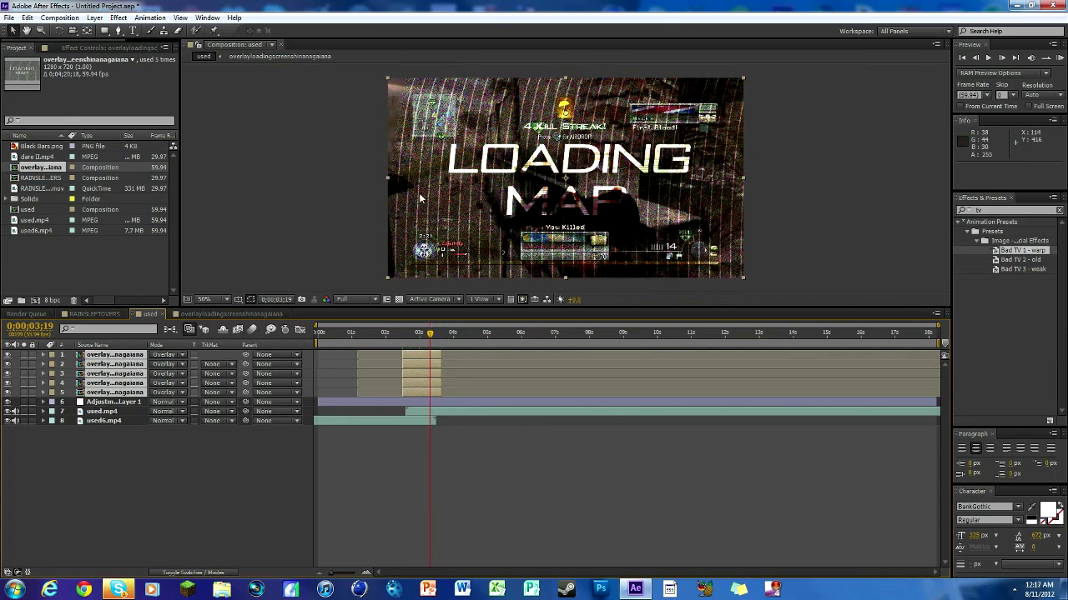
{"action": "key", "text": "s"}
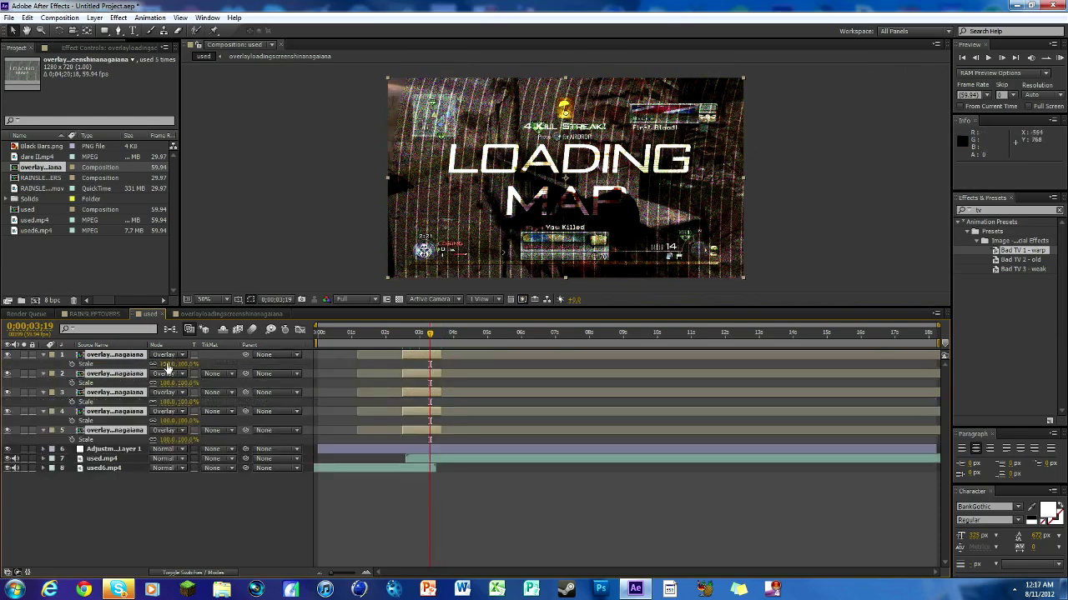
{"action": "left_click_drag", "start_coordinate": [169, 363], "coordinate": [180, 364]}
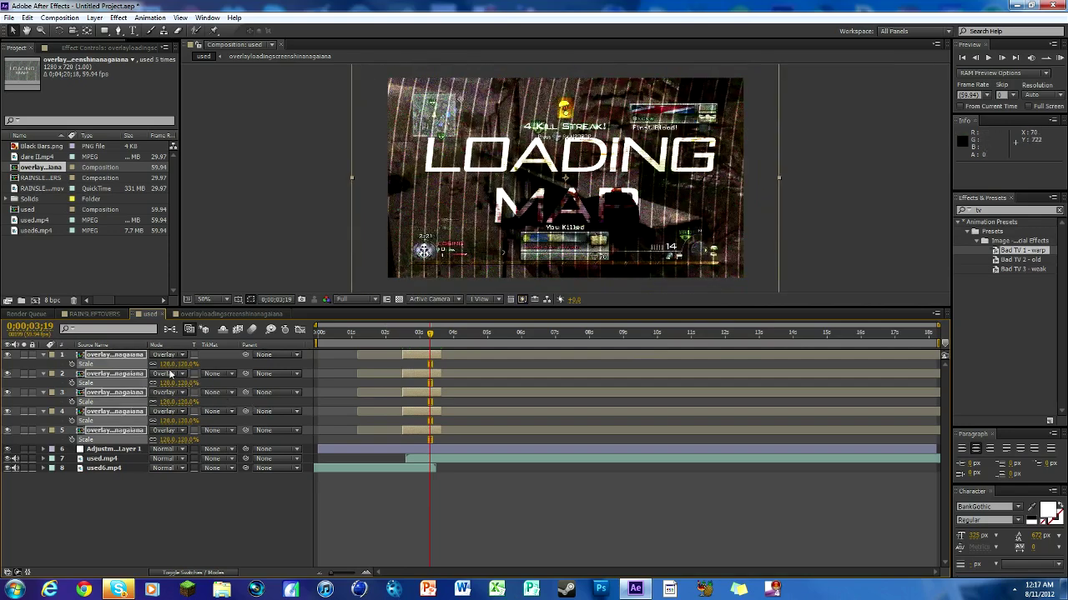
{"action": "left_click_drag", "start_coordinate": [166, 364], "coordinate": [174, 364]}
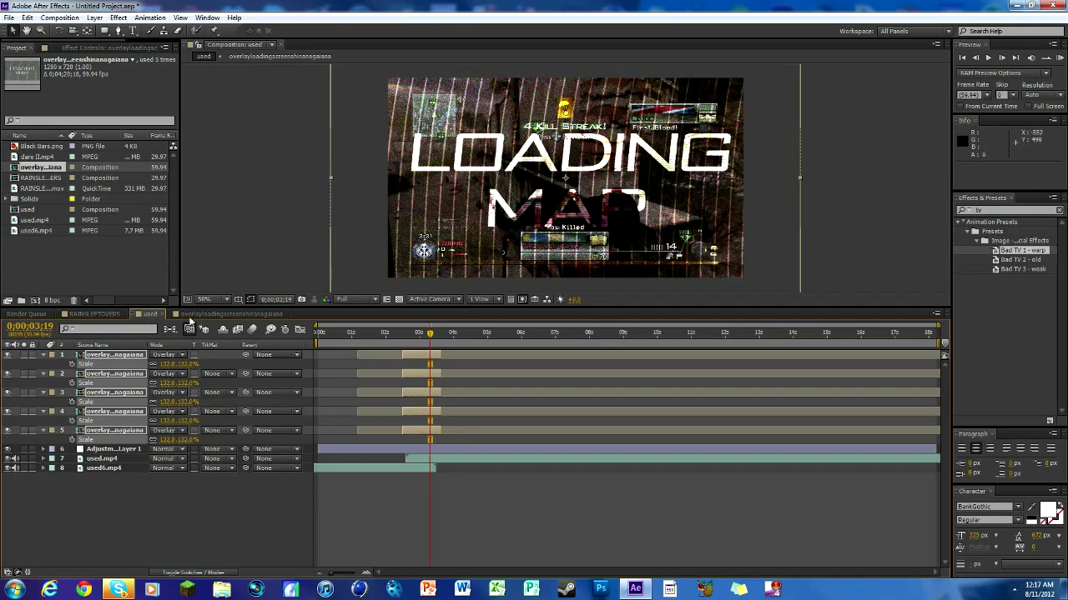
{"action": "left_click", "coordinate": [138, 480]}
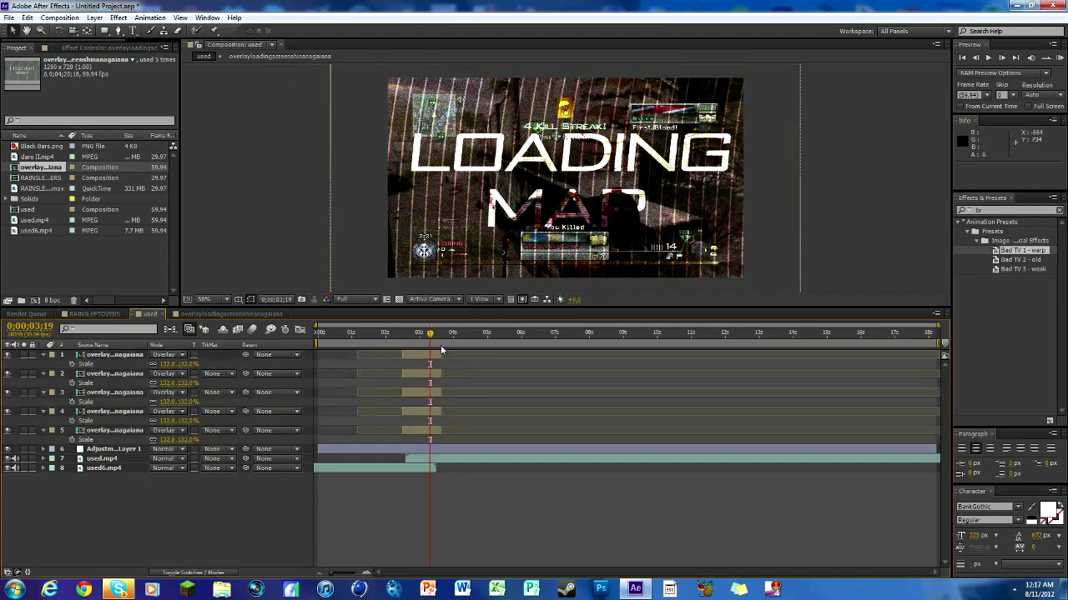
- Set the opacity of all five overlay layers to 0% with a keyframe at 0;00;02;32
{"action": "left_click_drag", "start_coordinate": [430, 333], "coordinate": [404, 336]}
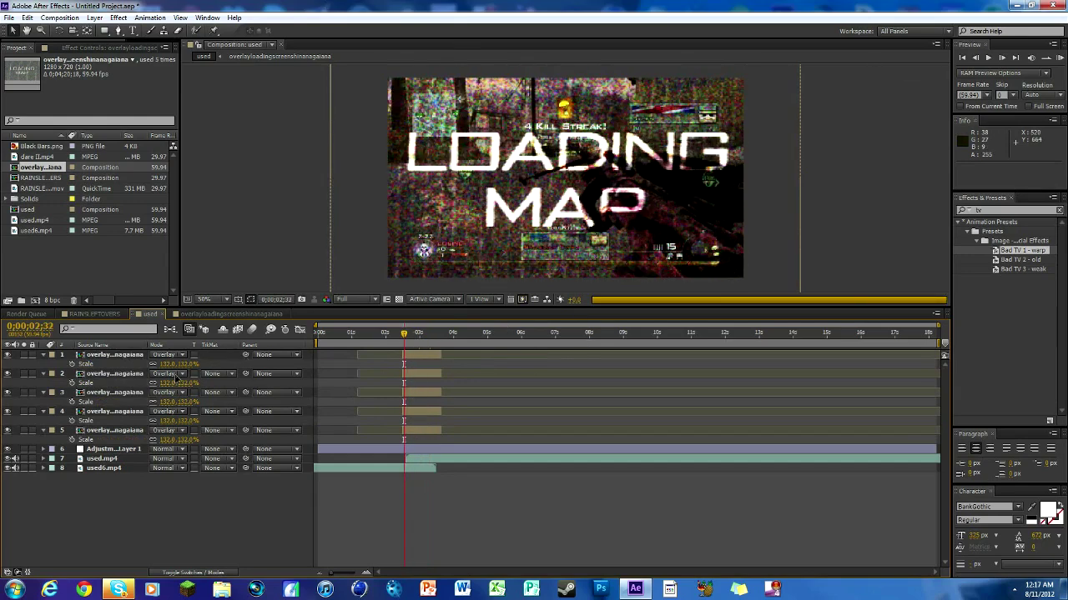
{"action": "left_click", "coordinate": [123, 360]}
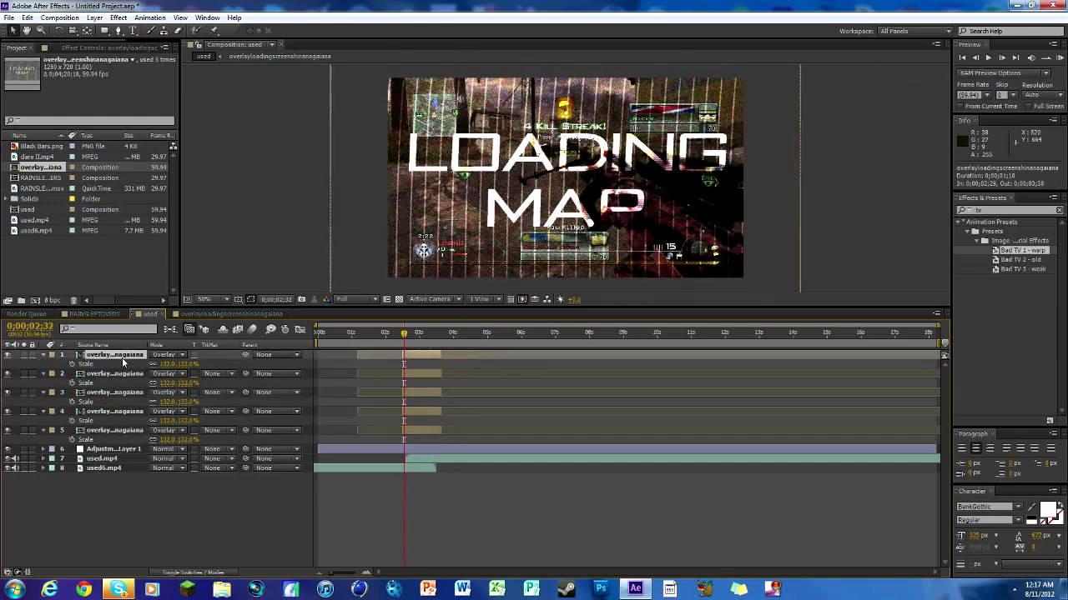
{"action": "left_click", "coordinate": [114, 431], "text": "shift"}
{"action": "key", "text": "t"}
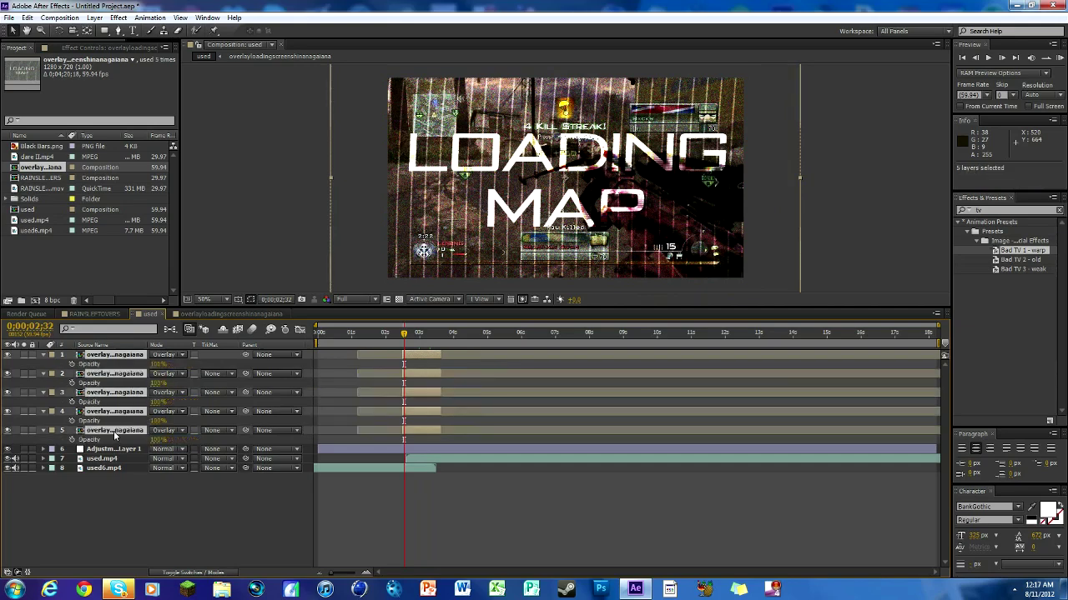
{"action": "left_click_drag", "start_coordinate": [155, 365], "coordinate": [52, 366]}
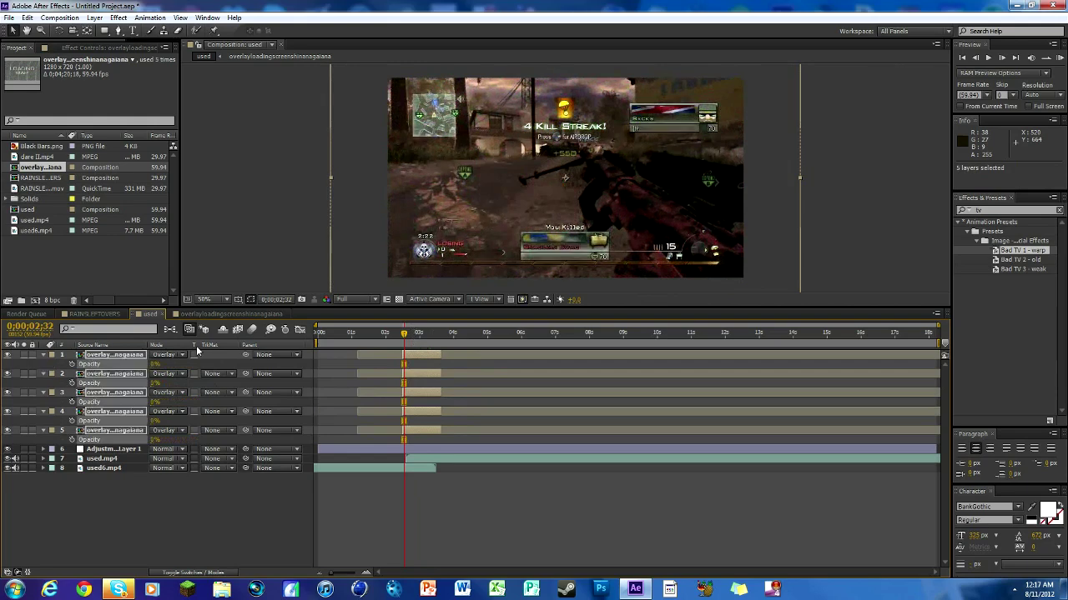
{"action": "left_click", "coordinate": [83, 364]}
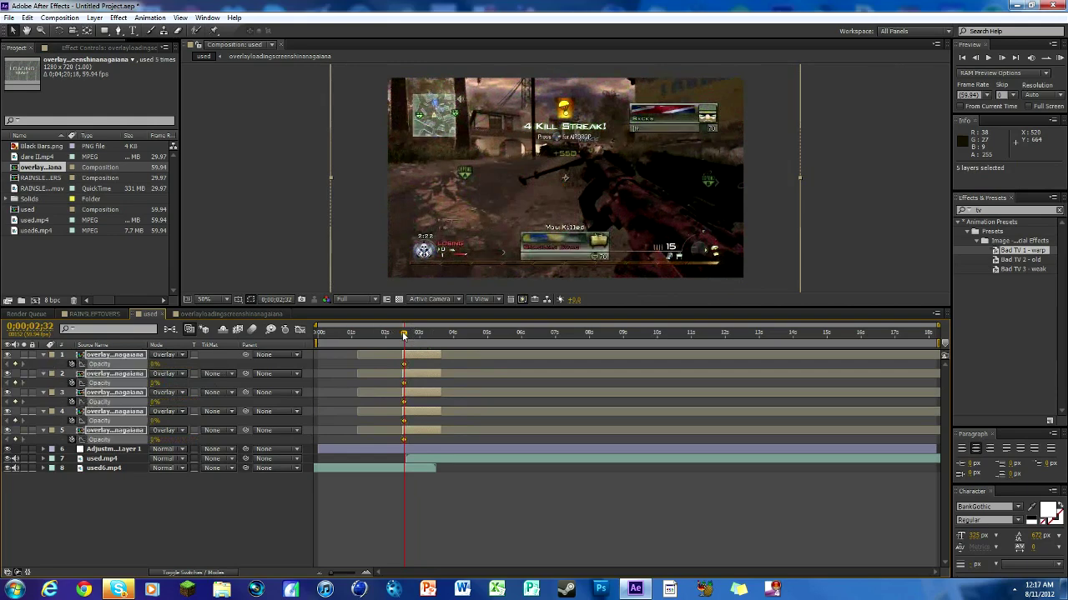
- Keyframe the five overlay layers' opacity at 100% at 0;00;02;48 and hold it with another keyframe at 0;00;03;13
{"action": "left_click_drag", "start_coordinate": [403, 334], "coordinate": [411, 336]}
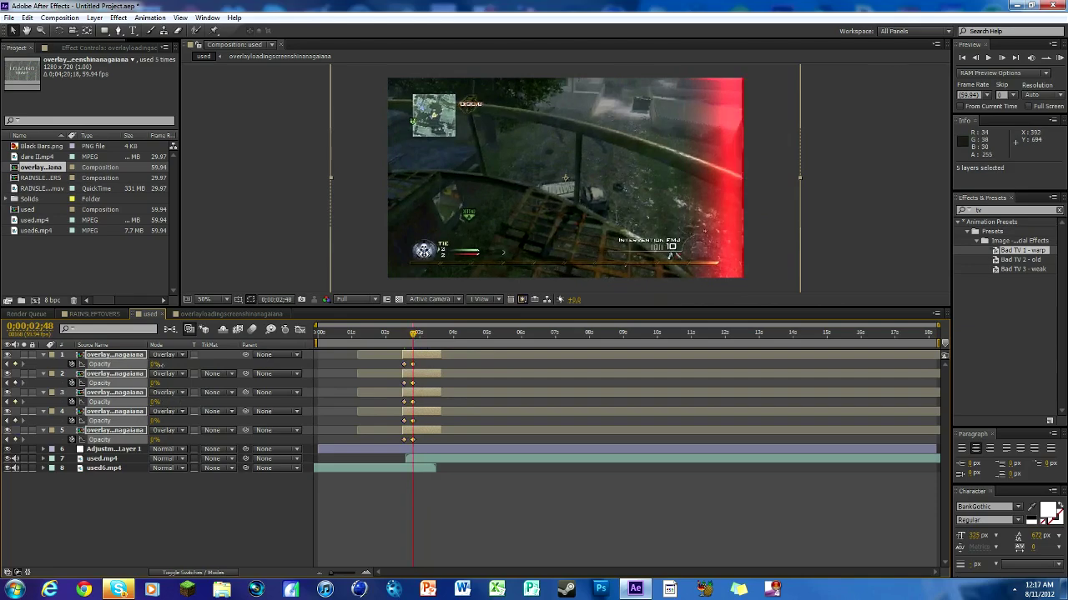
{"action": "left_click_drag", "start_coordinate": [158, 365], "coordinate": [240, 364]}
{"action": "left_click_drag", "start_coordinate": [419, 335], "coordinate": [424, 342]}
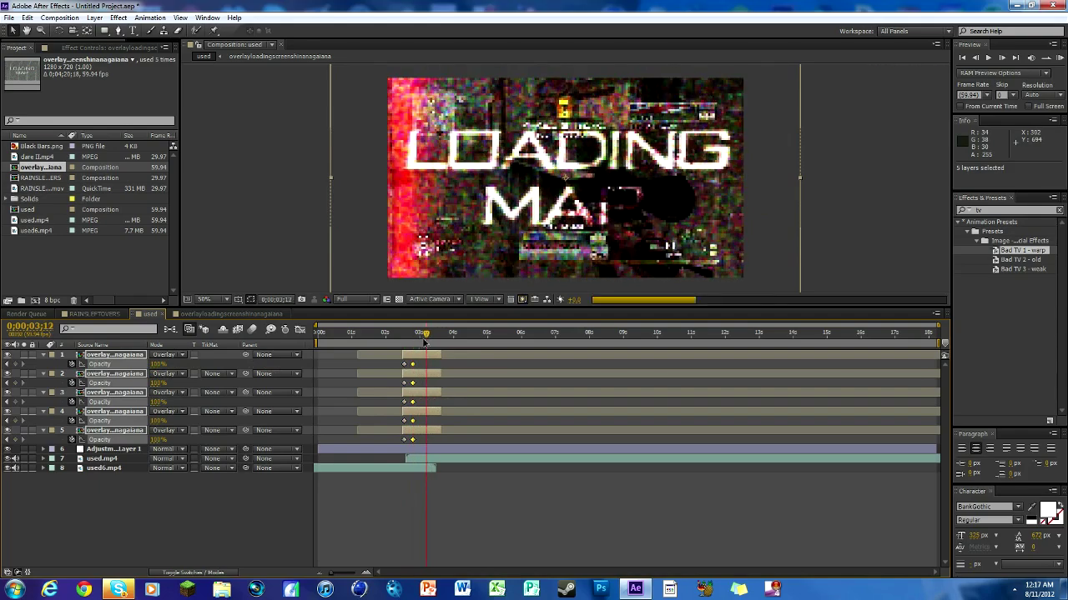
{"action": "left_click", "coordinate": [1001, 58]}
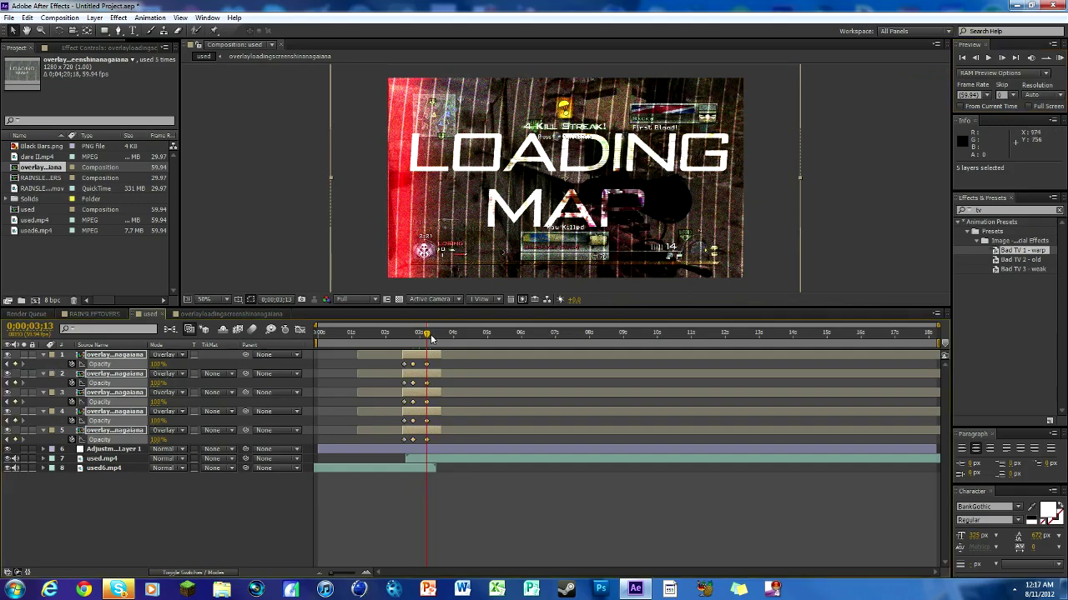
- Fade the five overlay layers out to 0% opacity at 0;00;03;26 and return to 0;00;02;32
{"action": "left_click_drag", "start_coordinate": [430, 335], "coordinate": [436, 336]}
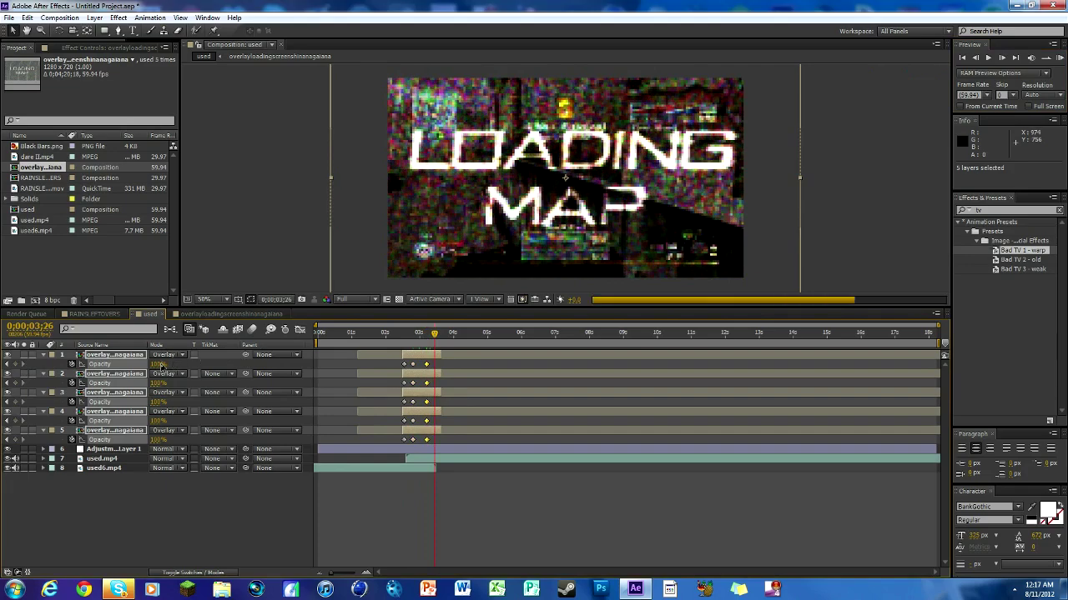
{"action": "left_click_drag", "start_coordinate": [161, 366], "coordinate": [89, 367]}
{"action": "left_click_drag", "start_coordinate": [432, 337], "coordinate": [403, 336]}
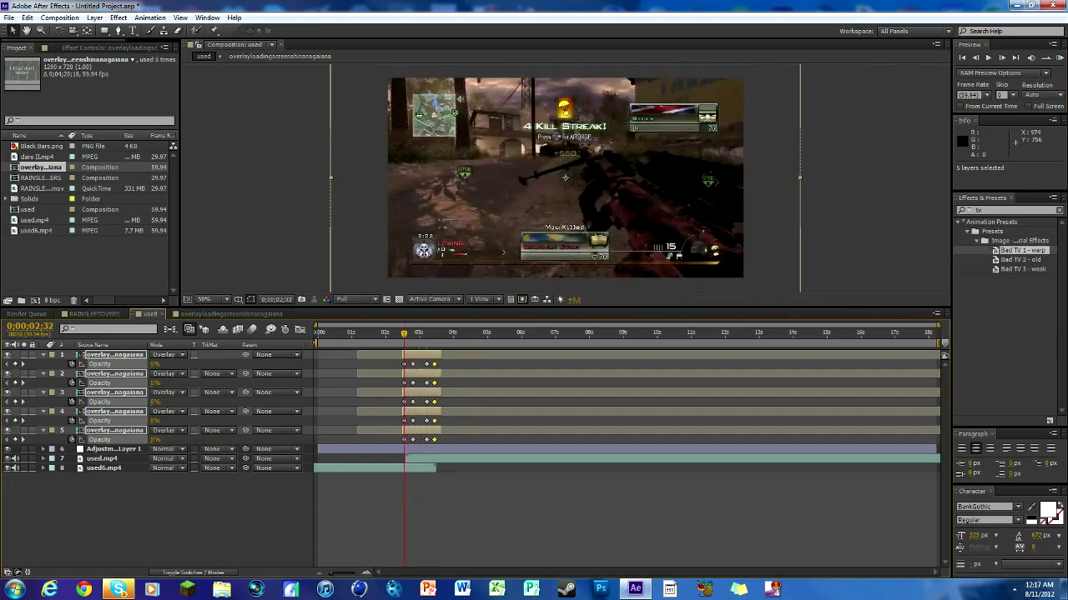
- Try shrinking the loading map text to about 29.2% horizontal scale and check it at 0;00;03;01 in the used composition
{"action": "left_click_drag", "start_coordinate": [318, 338], "coordinate": [421, 336]}
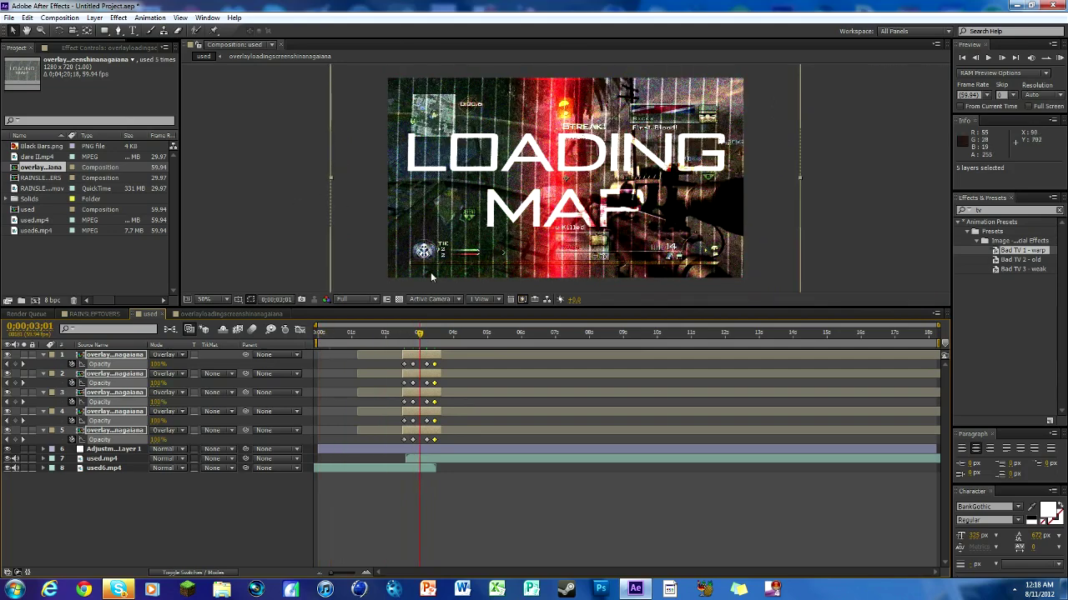
{"action": "left_click", "coordinate": [217, 321]}
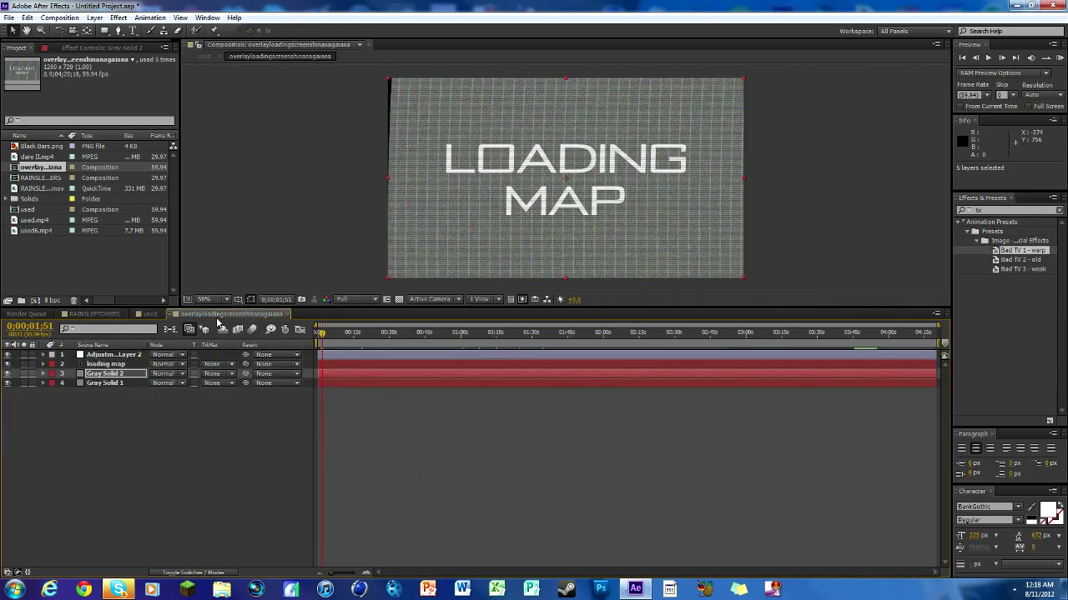
{"action": "left_click", "coordinate": [106, 365]}
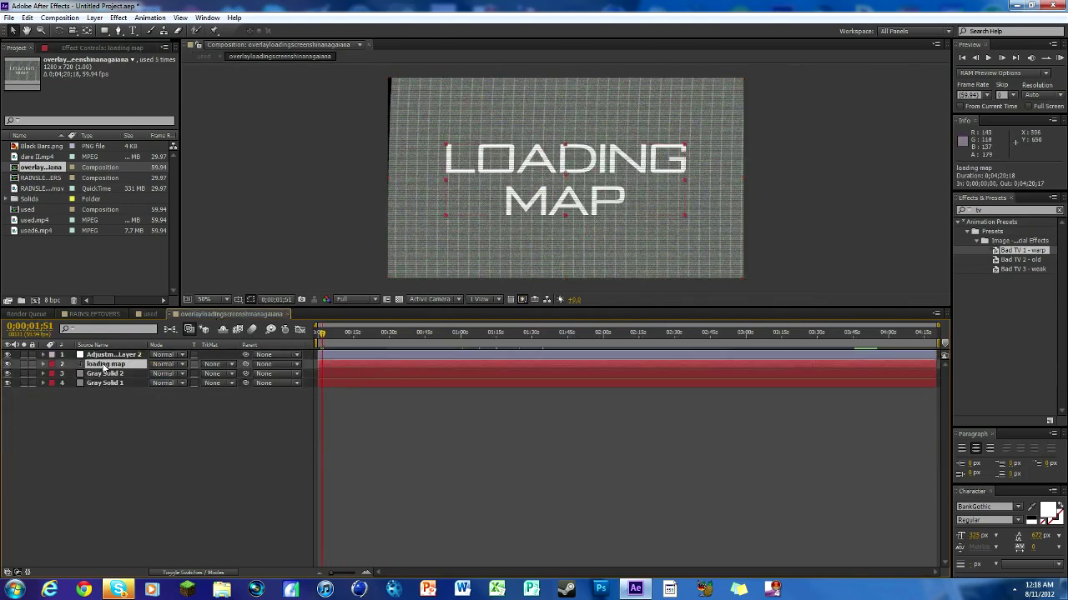
{"action": "key", "text": "s"}
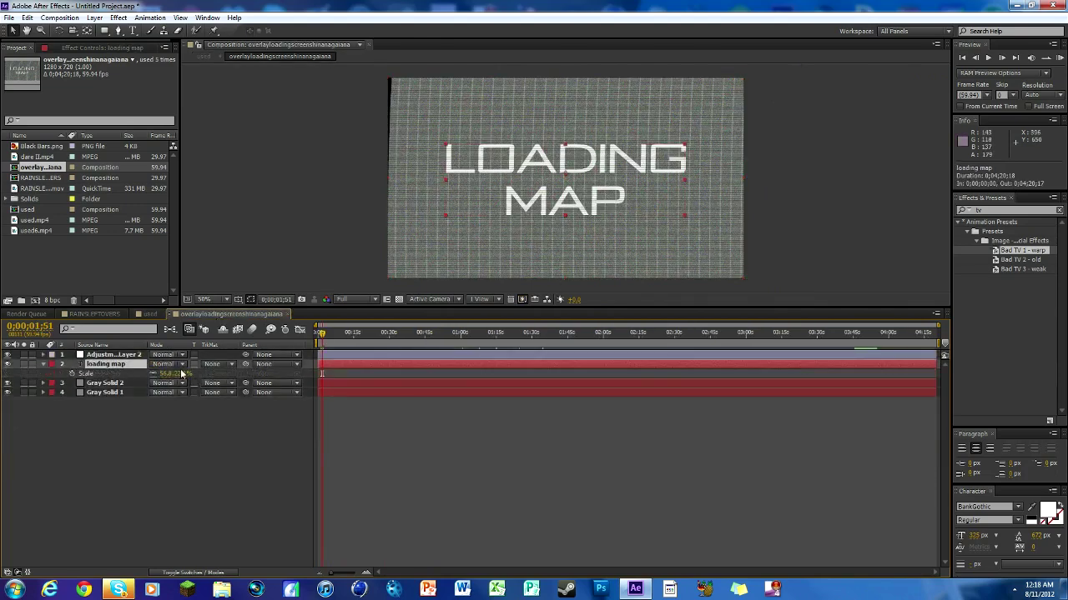
{"action": "left_click_drag", "start_coordinate": [179, 376], "coordinate": [175, 377]}
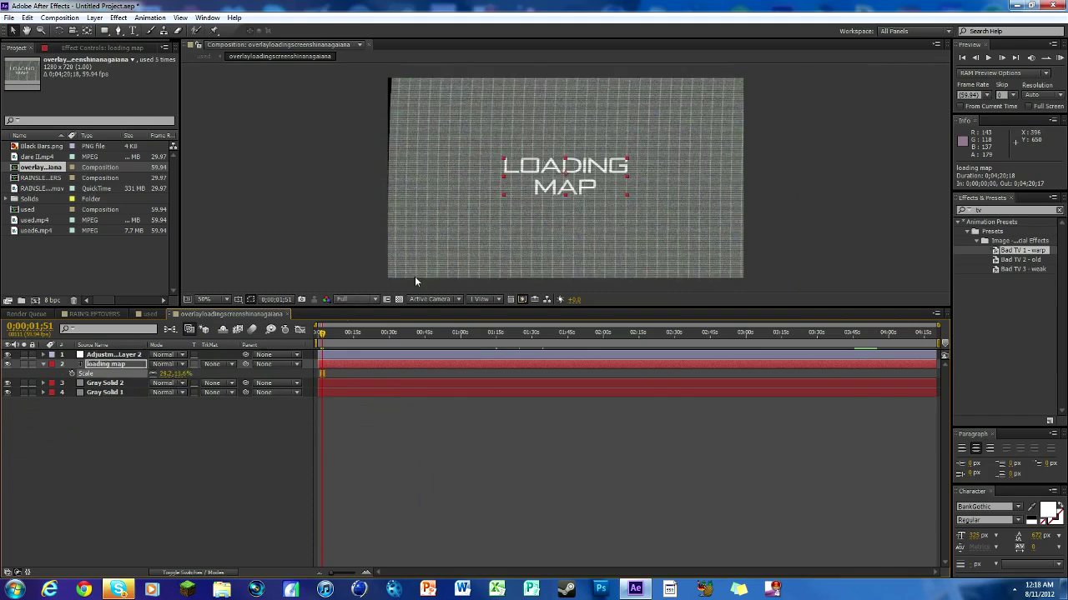
{"action": "left_click", "coordinate": [150, 314]}
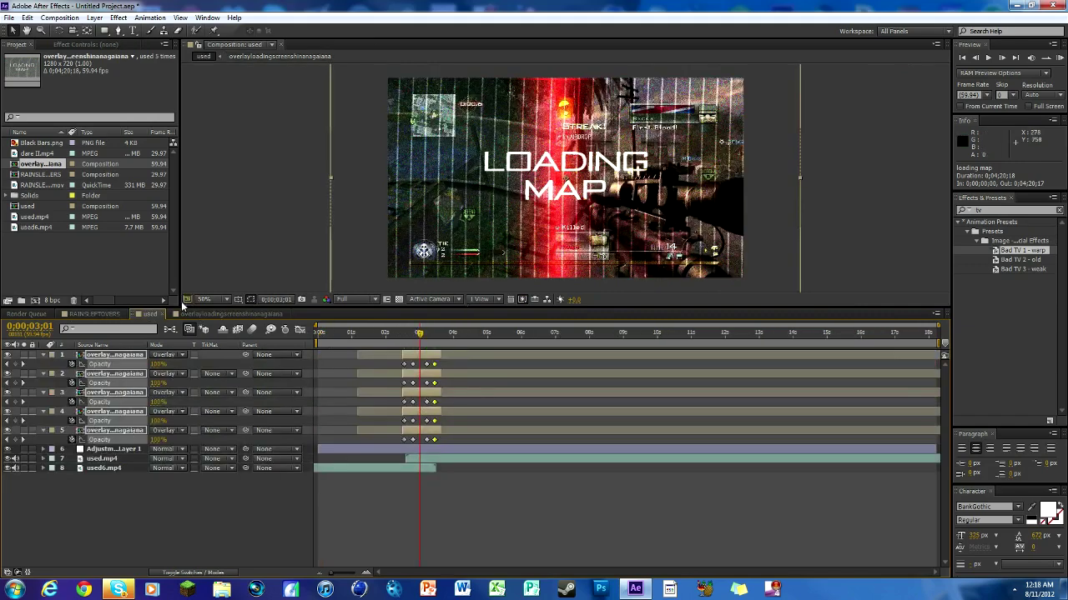
- Scale the loading map text up to about 59.3% horizontally in the overlay composition and return to the used composition
{"action": "left_click", "coordinate": [219, 314]}
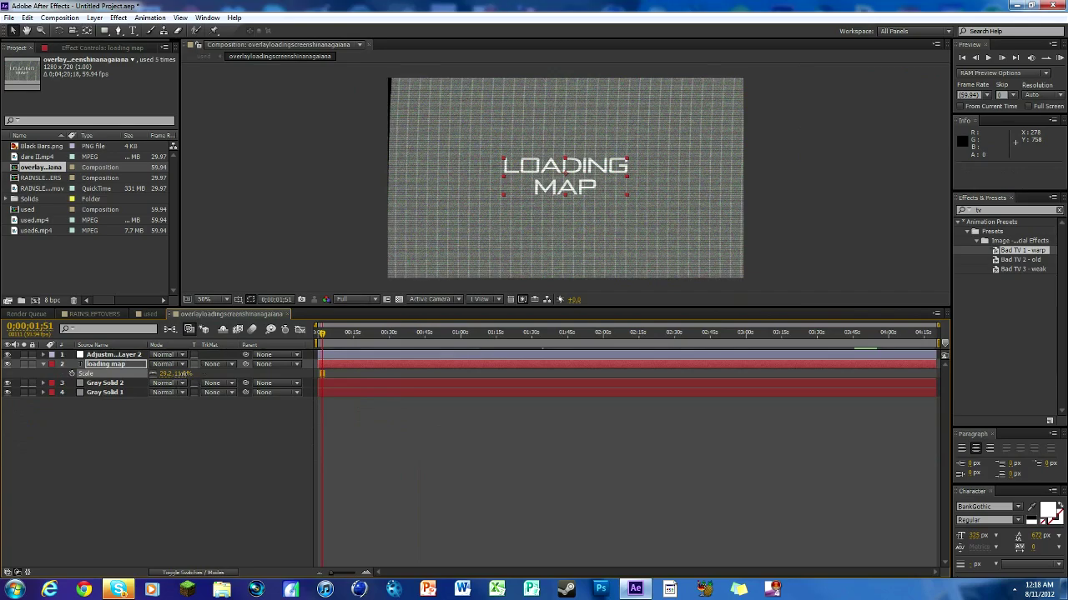
{"action": "left_click_drag", "start_coordinate": [184, 374], "coordinate": [191, 378]}
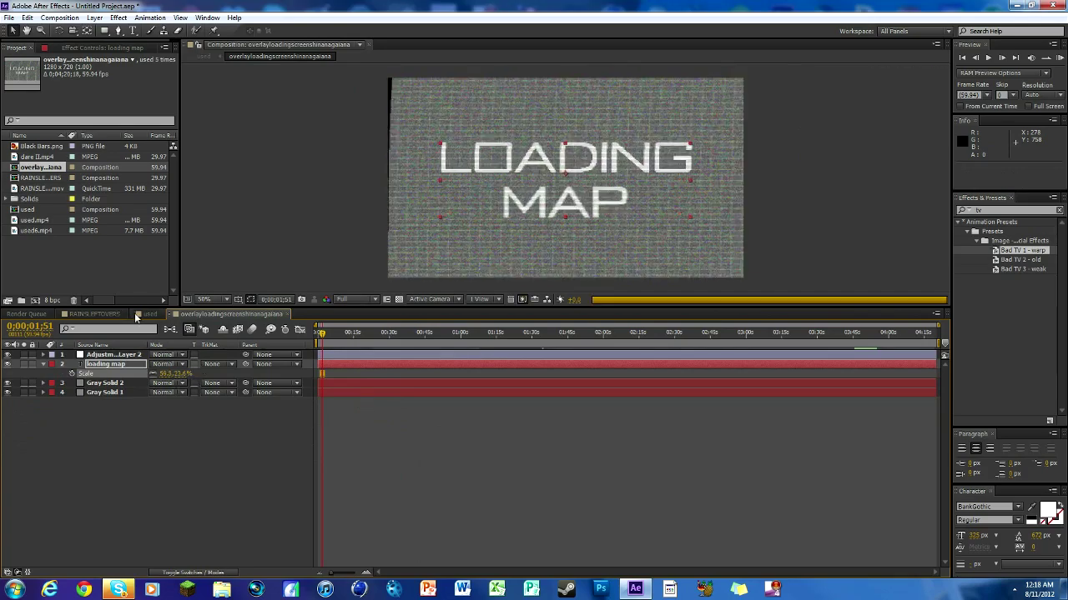
{"action": "left_click", "coordinate": [137, 318]}
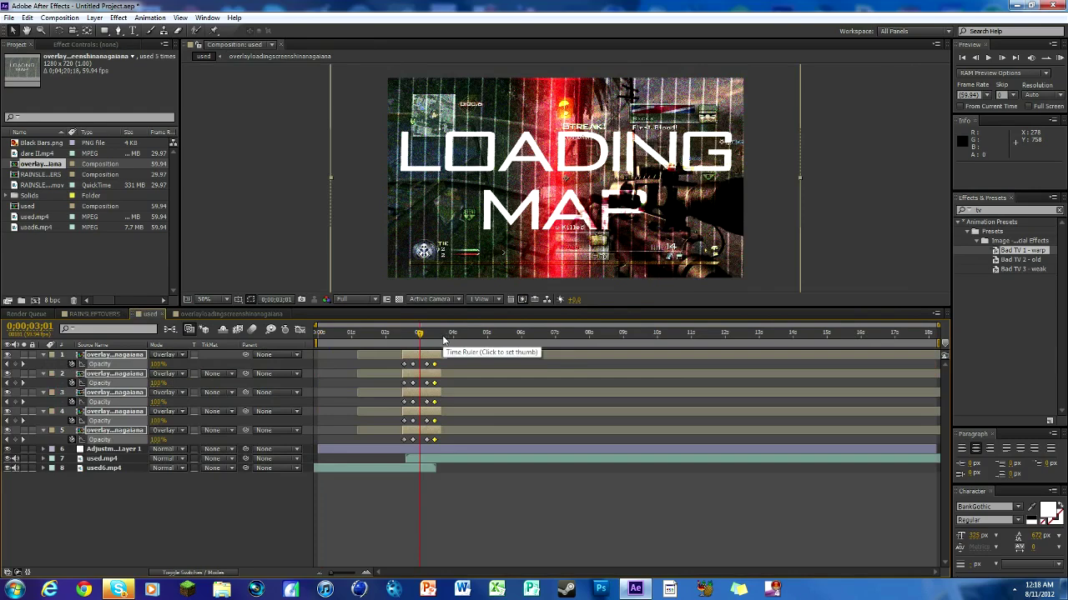
- Add a new adjustment layer to the used composition and rename it SCREEN EFFECT
{"action": "left_click", "coordinate": [117, 451]}
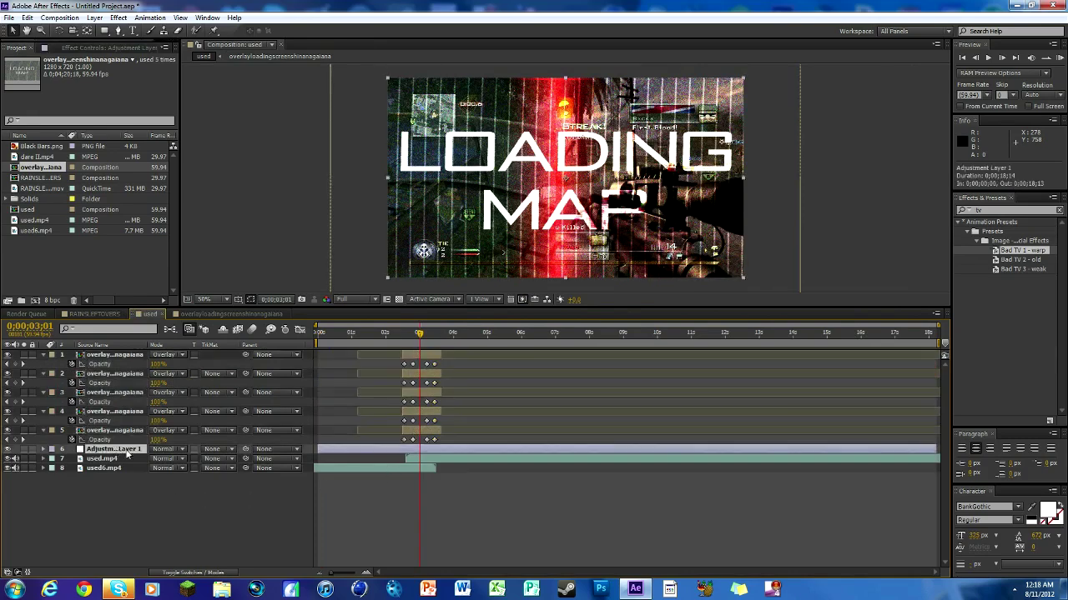
{"action": "right_click", "coordinate": [232, 503]}
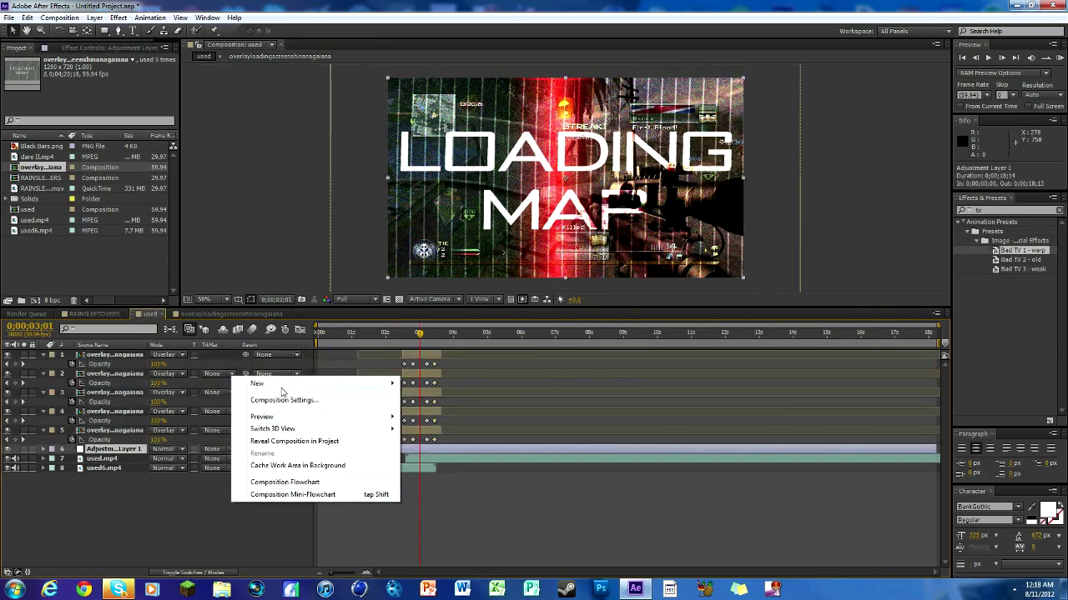
{"action": "mouse_move", "coordinate": [282, 386]}
{"action": "left_click", "coordinate": [458, 474]}
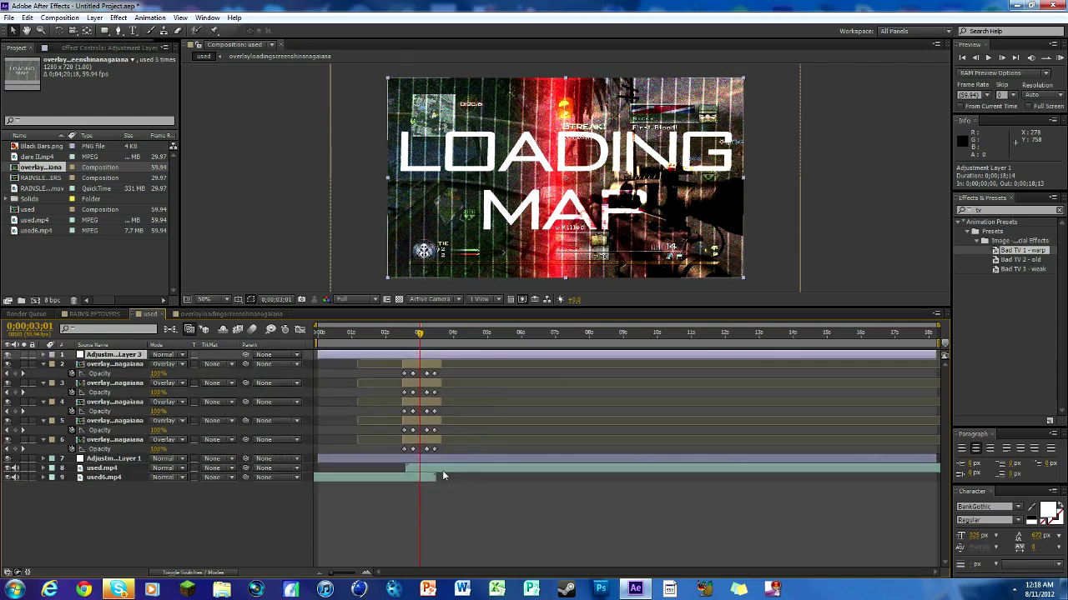
{"action": "key", "text": "c"}
{"action": "right_click", "coordinate": [133, 357]}
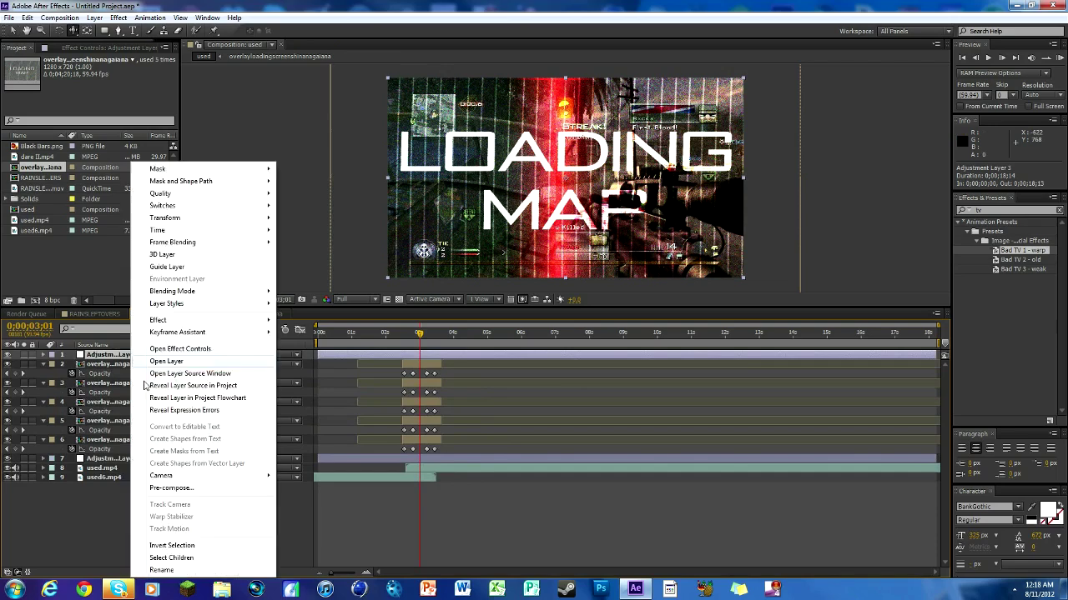
{"action": "left_click", "coordinate": [167, 570]}
{"action": "key", "text": "BackSpace"}
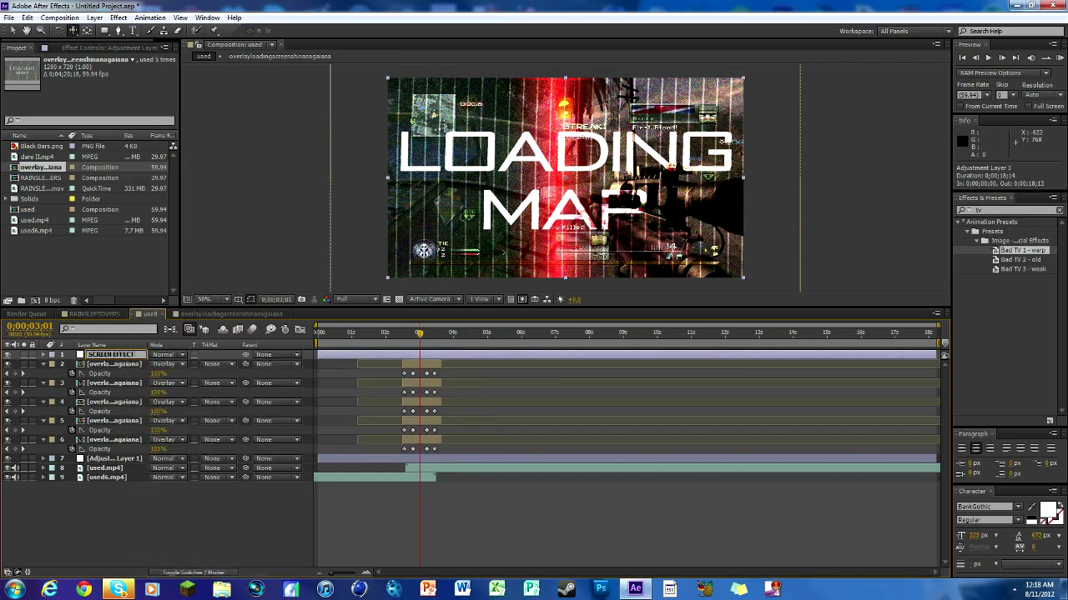
{"action": "left_click", "coordinate": [159, 535]}
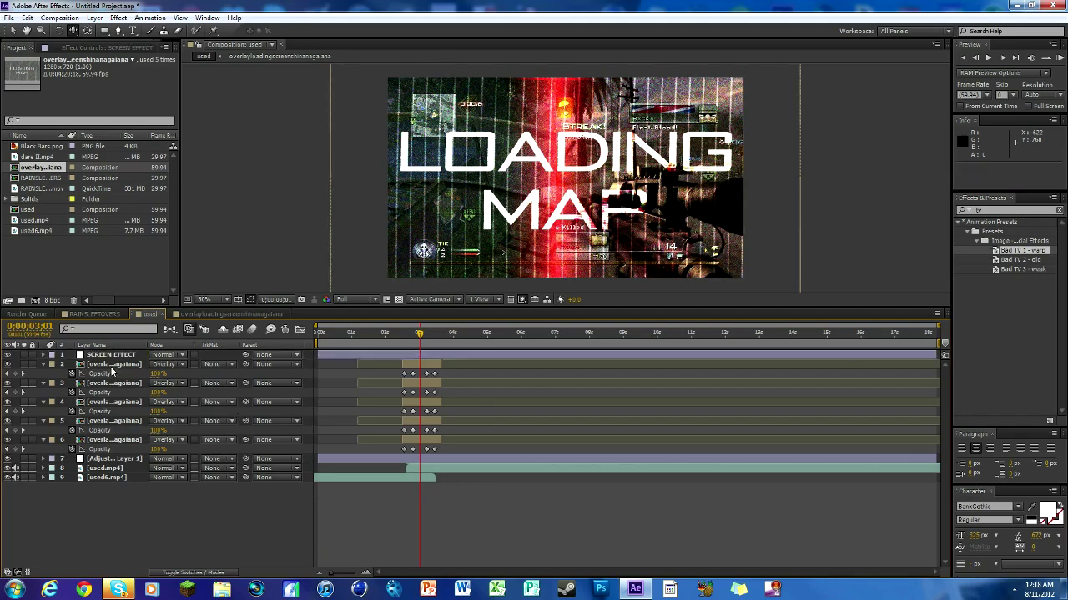
- Move the SCREEN EFFECT layer below the five overlay layers and Adjustment Layer 1, directly above the gameplay clips
{"action": "left_click_drag", "start_coordinate": [101, 357], "coordinate": [106, 450]}
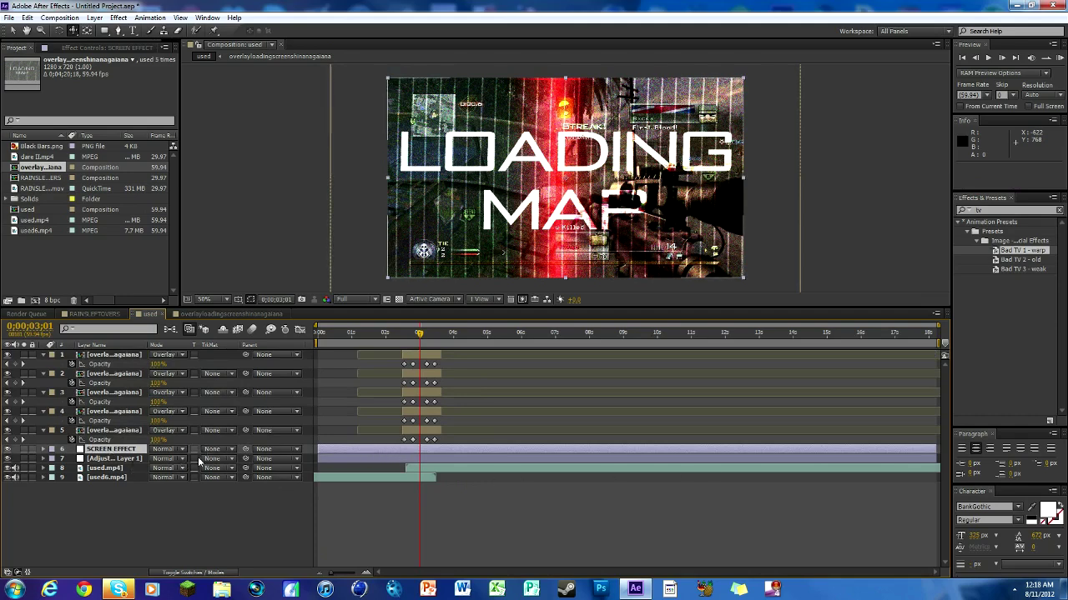
{"action": "left_click_drag", "start_coordinate": [122, 465], "coordinate": [125, 448]}
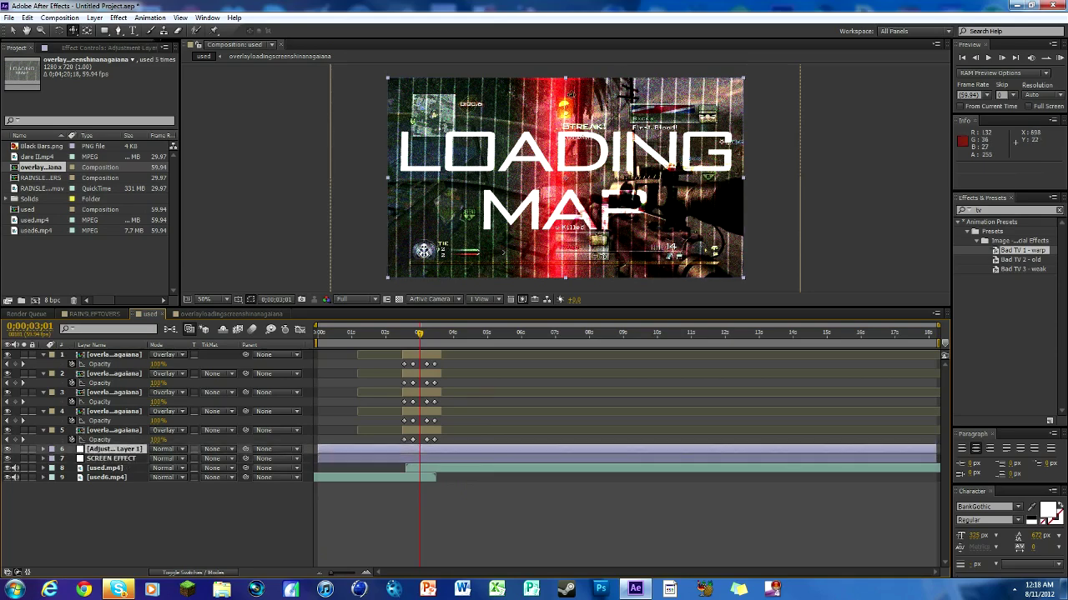
{"action": "left_click", "coordinate": [130, 460]}
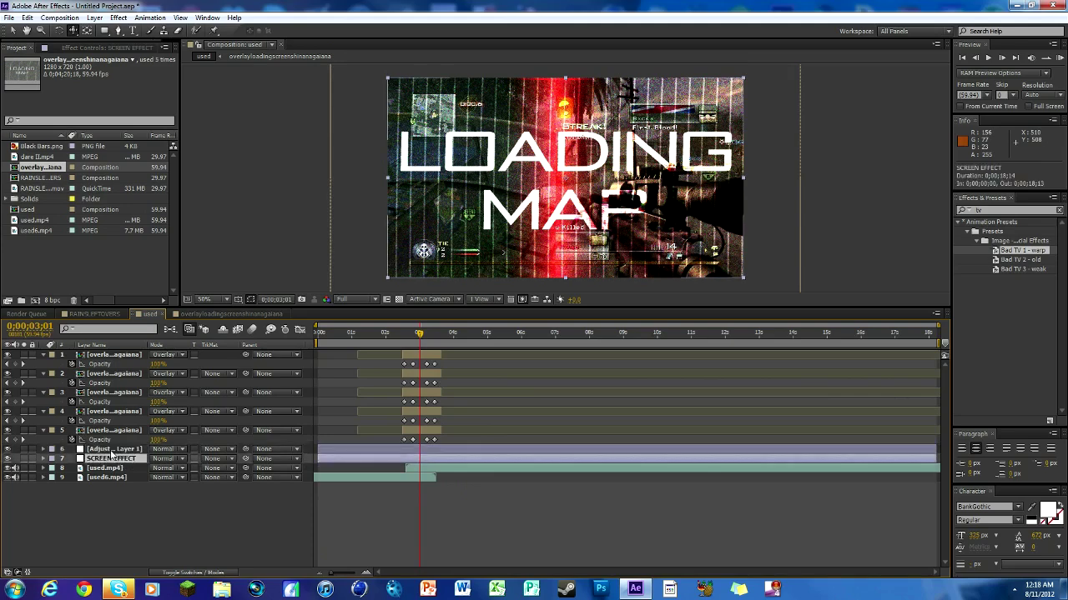
{"action": "left_click", "coordinate": [115, 451]}
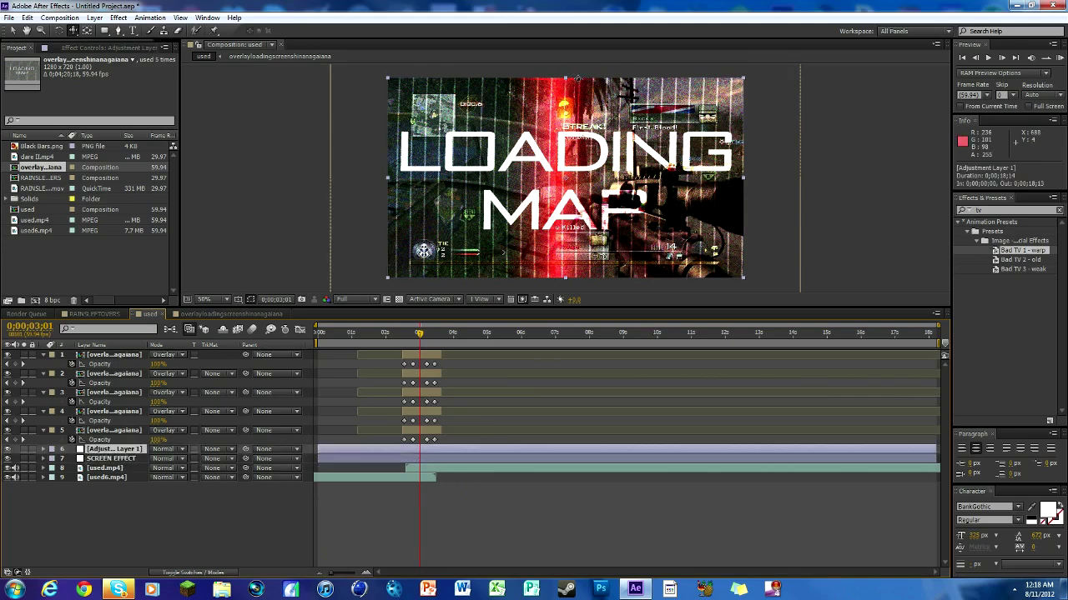
- Apply Levels to the SCREEN EFFECT layer and raise the Blue channel's output black to about 39
{"action": "left_click", "coordinate": [123, 460]}
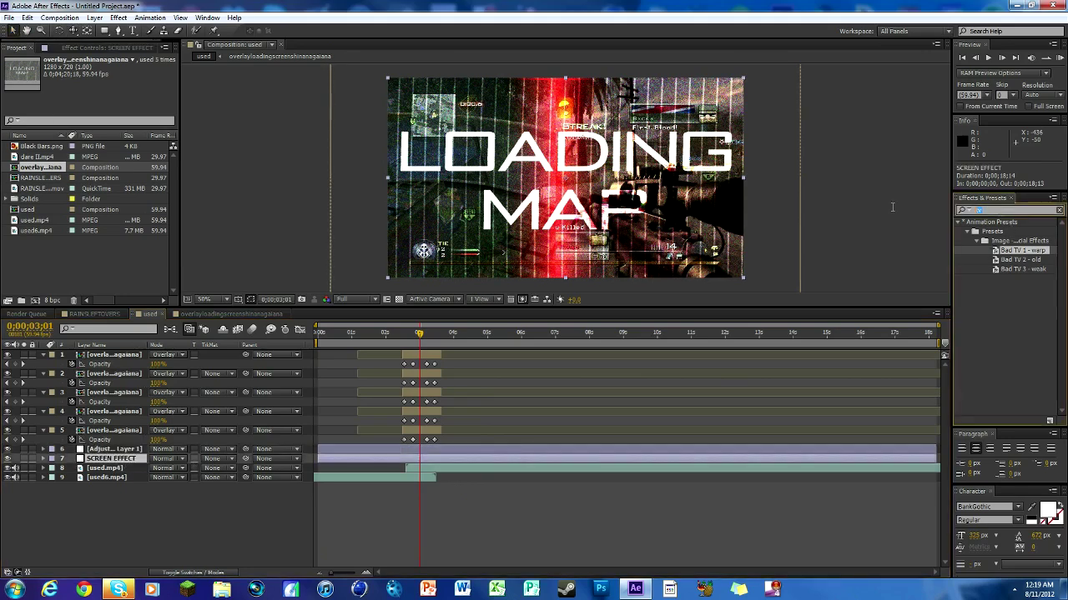
{"action": "type", "text": "level"}
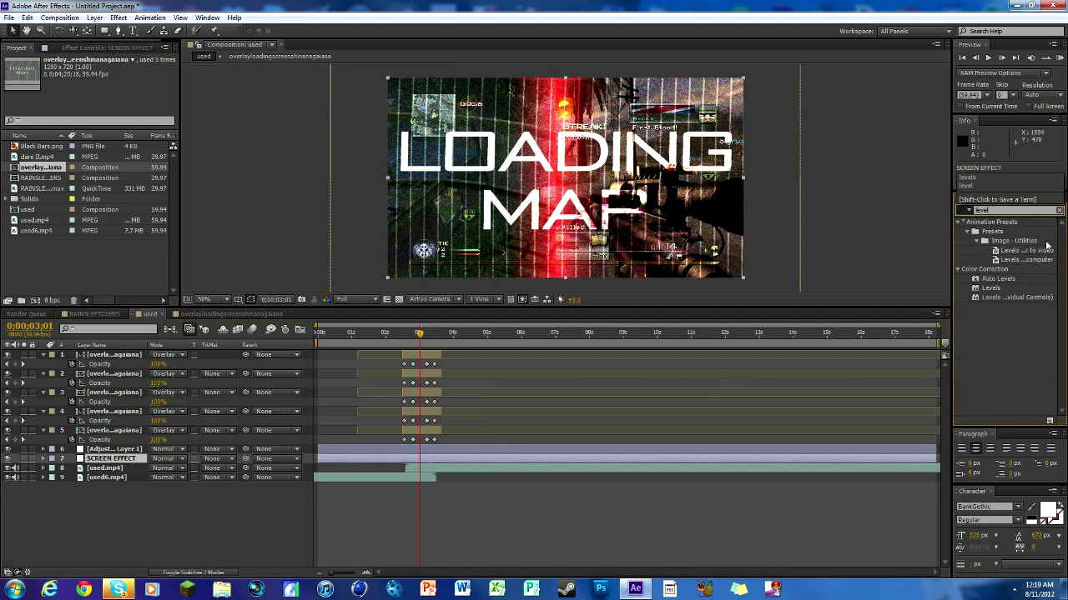
{"action": "left_click_drag", "start_coordinate": [996, 289], "coordinate": [440, 462]}
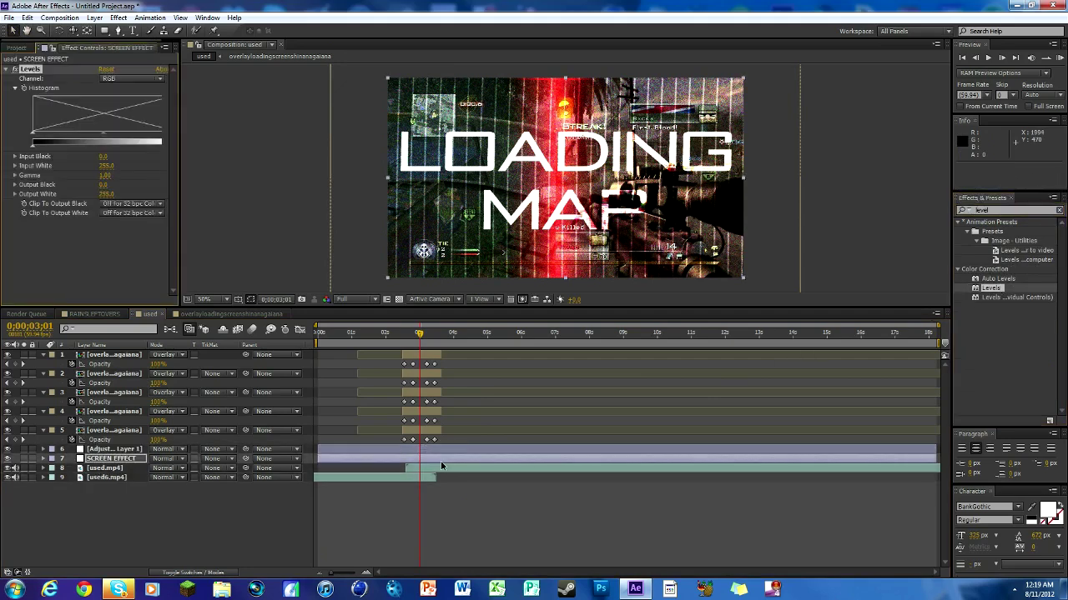
{"action": "left_click", "coordinate": [130, 79]}
{"action": "left_click", "coordinate": [133, 127]}
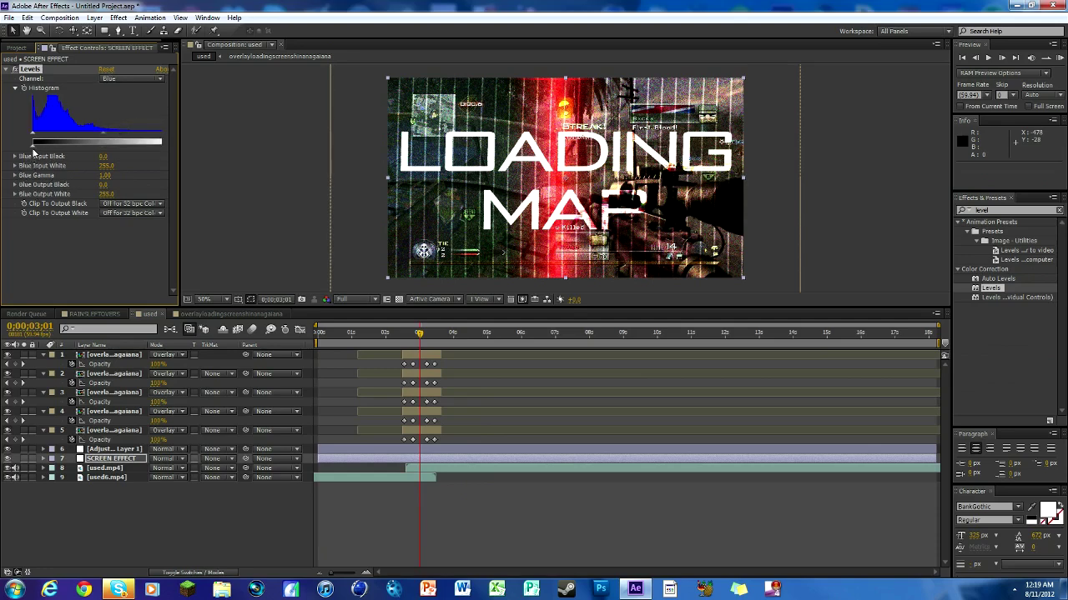
{"action": "left_click_drag", "start_coordinate": [37, 150], "coordinate": [51, 150]}
- Find the Turbulent Displace effect and apply it to the SCREEN EFFECT layer
{"action": "left_click_drag", "start_coordinate": [996, 210], "coordinate": [913, 207]}
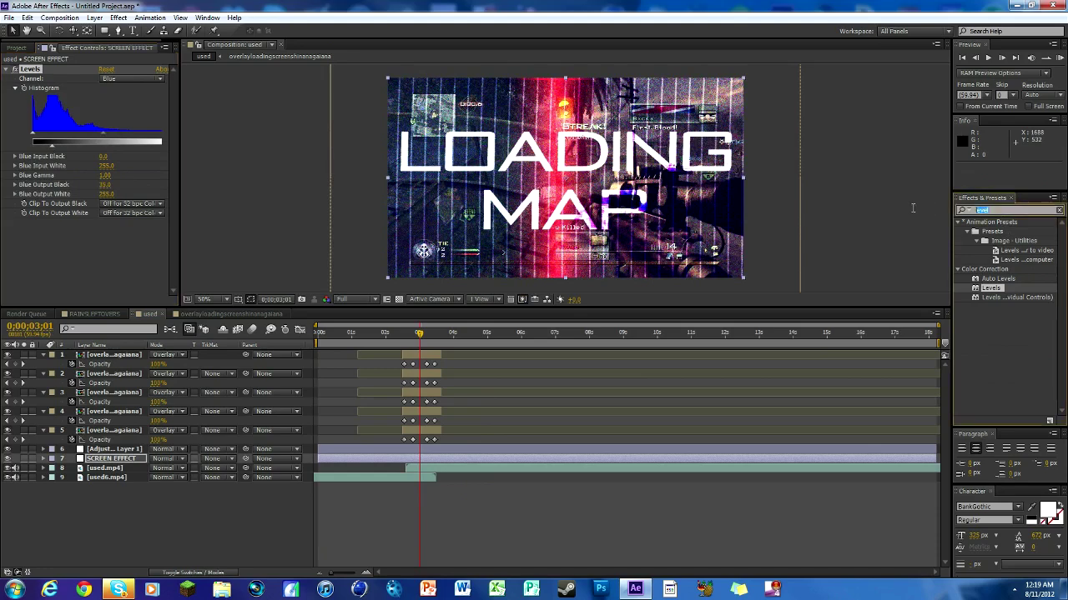
{"action": "type", "text": "turbel"}
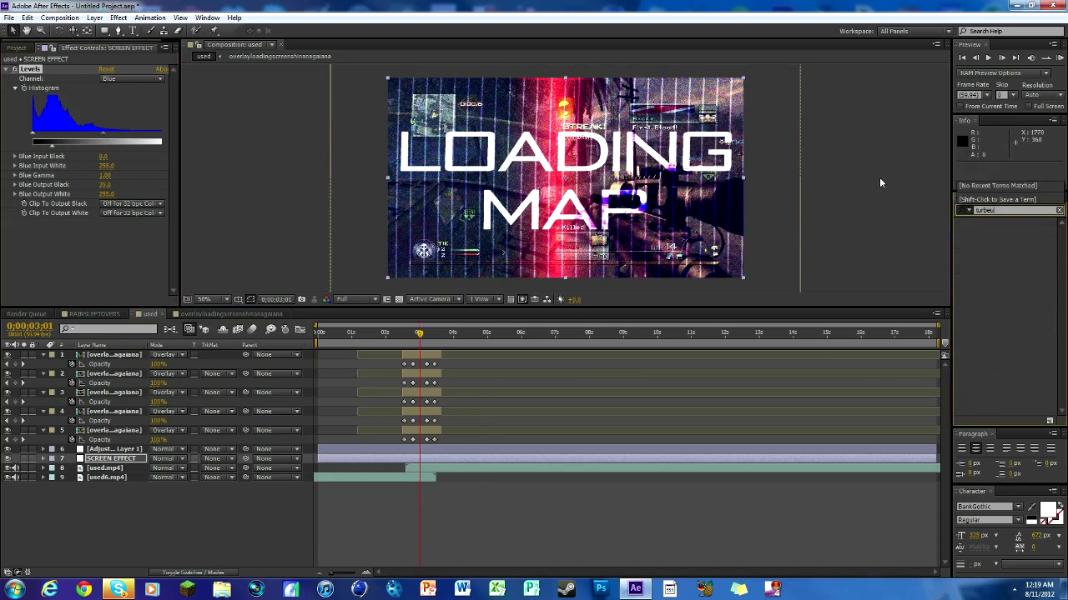
{"action": "key", "text": "BackSpace"}
{"action": "key", "text": "BackSpace"}
{"action": "type", "text": "u"}
{"action": "left_click_drag", "start_coordinate": [987, 233], "coordinate": [436, 460]}
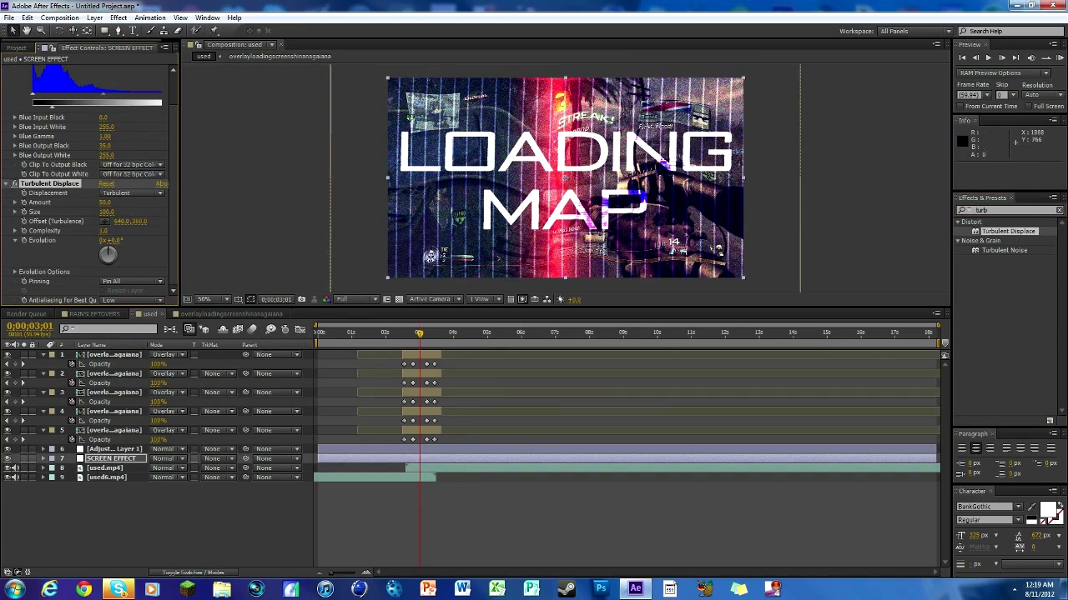
- Apply the Magic Bullet Looks effect to the SCREEN EFFECT layer and open its look editor
{"action": "left_click_drag", "start_coordinate": [998, 210], "coordinate": [943, 210]}
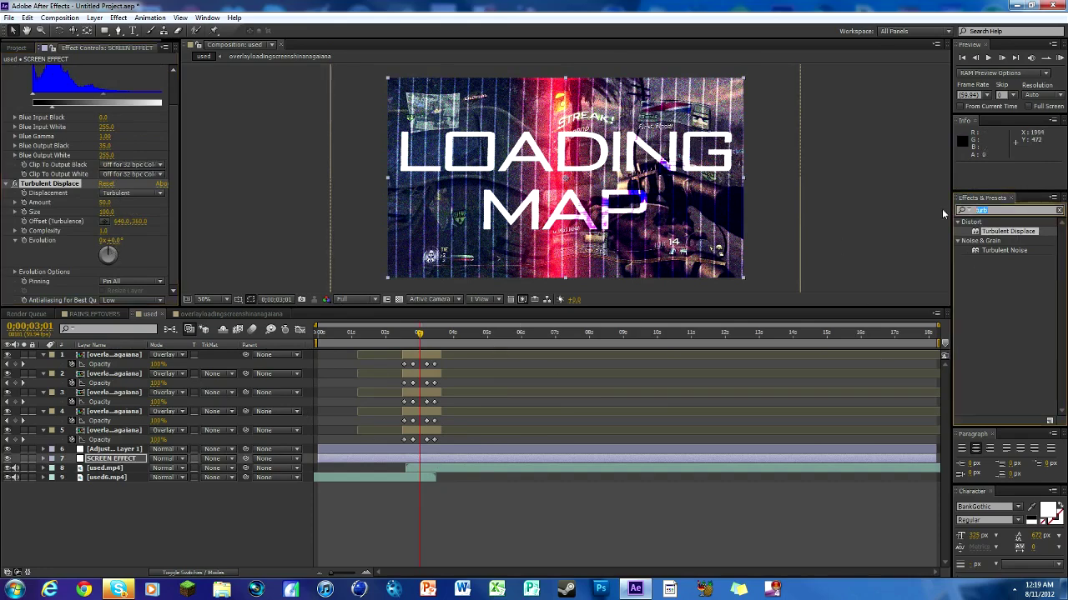
{"action": "type", "text": "logo"}
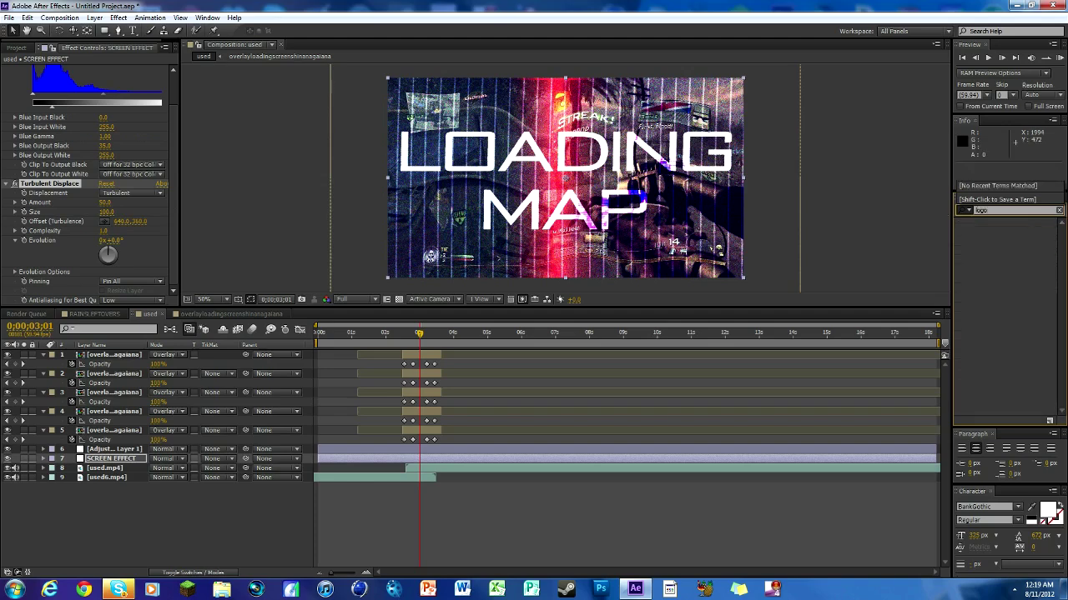
{"action": "key", "text": "BackSpace"}
{"action": "key", "text": "BackSpace"}
{"action": "type", "text": "o"}
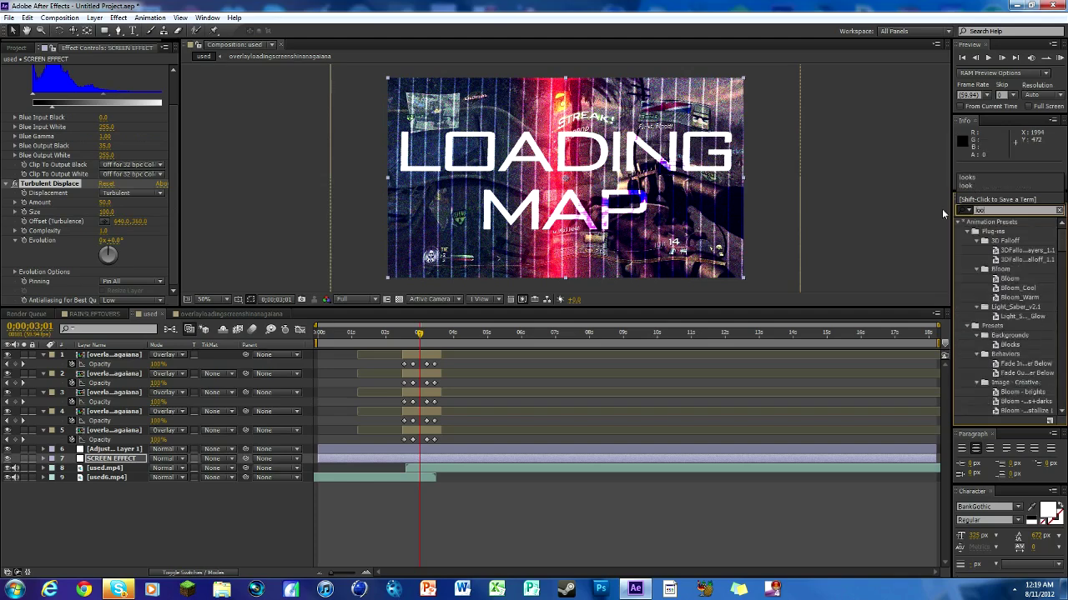
{"action": "type", "text": "k"}
{"action": "left_click_drag", "start_coordinate": [990, 231], "coordinate": [484, 459]}
{"action": "left_click", "coordinate": [47, 282]}
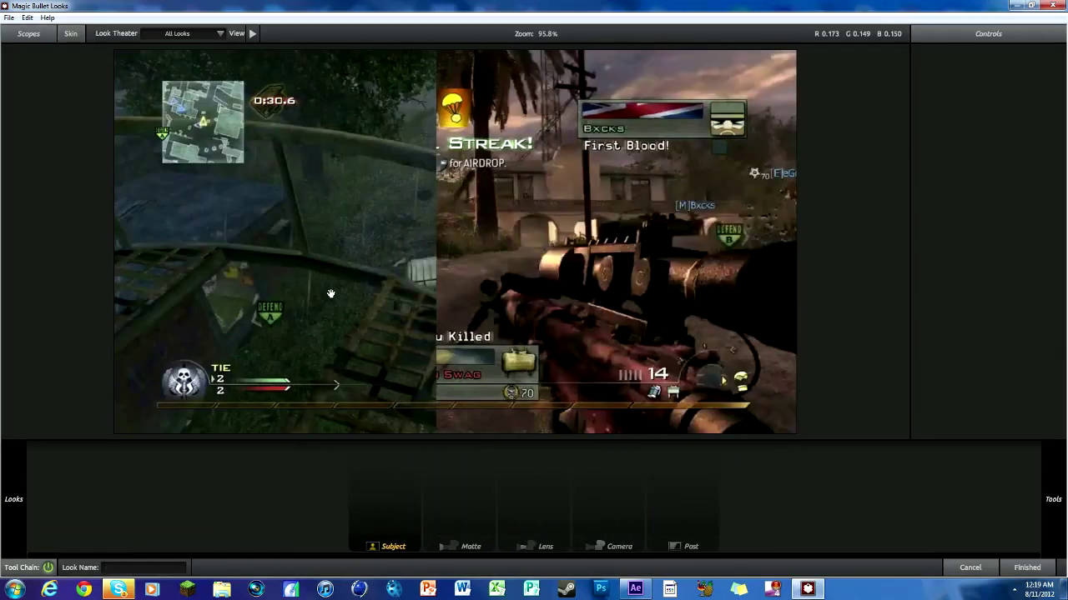
- Add Chromatic Aberration to the look's Post stage, set Green/Magenta to 4, adjust Blue/Yellow, and finish the look
{"action": "mouse_move", "coordinate": [1057, 515]}
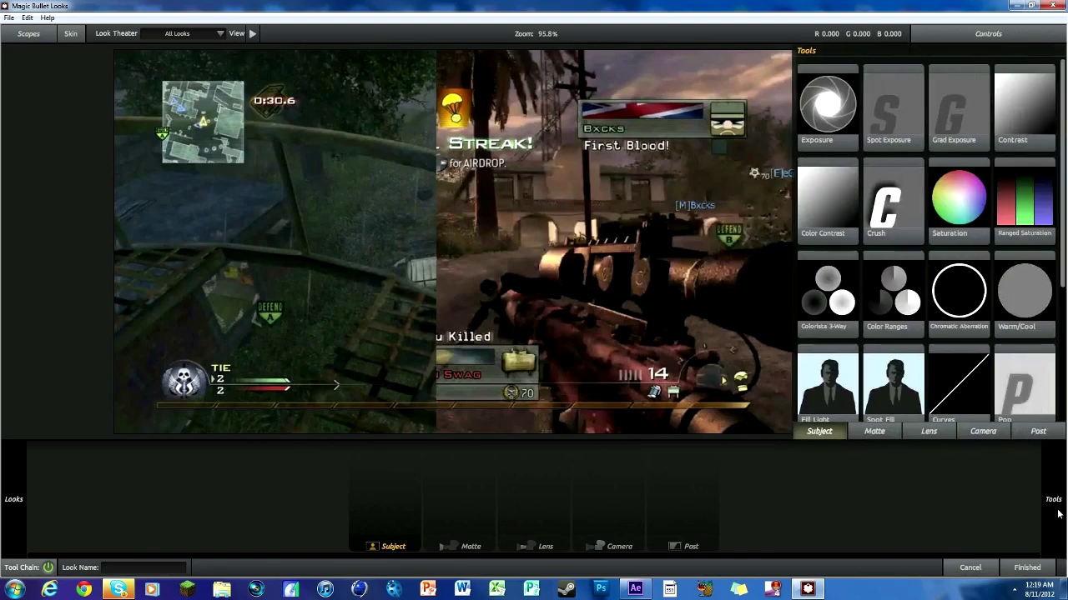
{"action": "left_click_drag", "start_coordinate": [959, 299], "coordinate": [696, 492]}
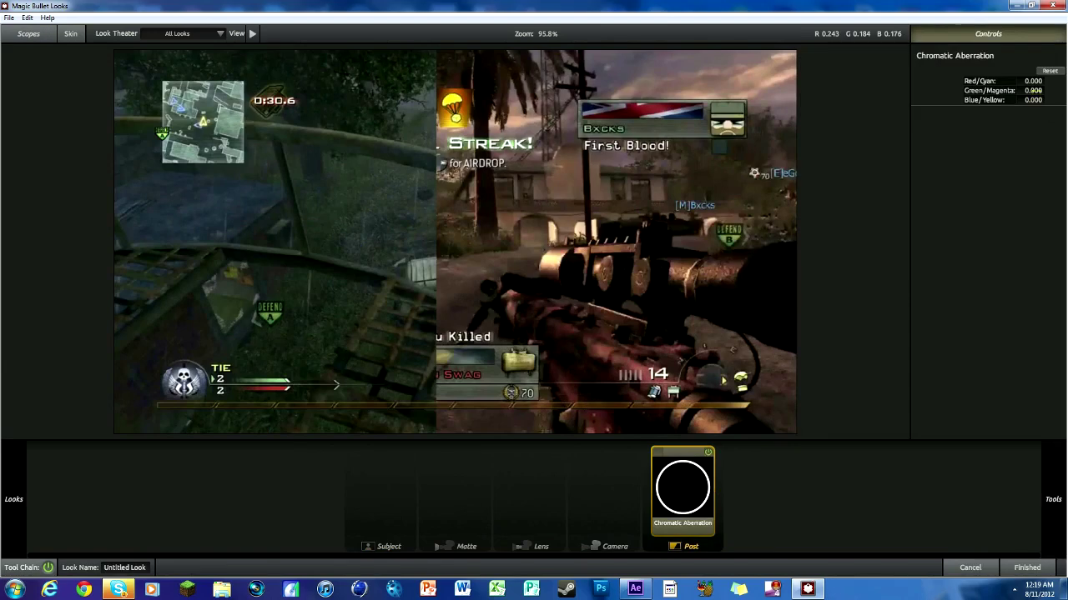
{"action": "left_click", "coordinate": [1034, 90]}
{"action": "type", "text": "4"}
{"action": "left_click", "coordinate": [1034, 100]}
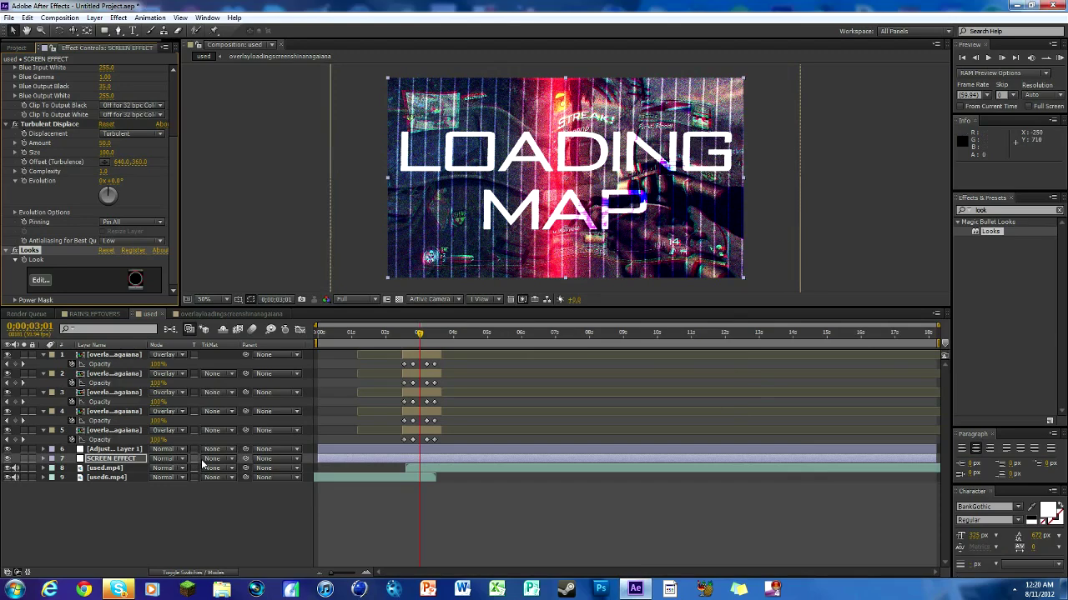
- Deselect the layers and preview the distorted LOADING MAP transition between 0;00;02;49 and 0;00;02;59
{"action": "left_click", "coordinate": [157, 505]}
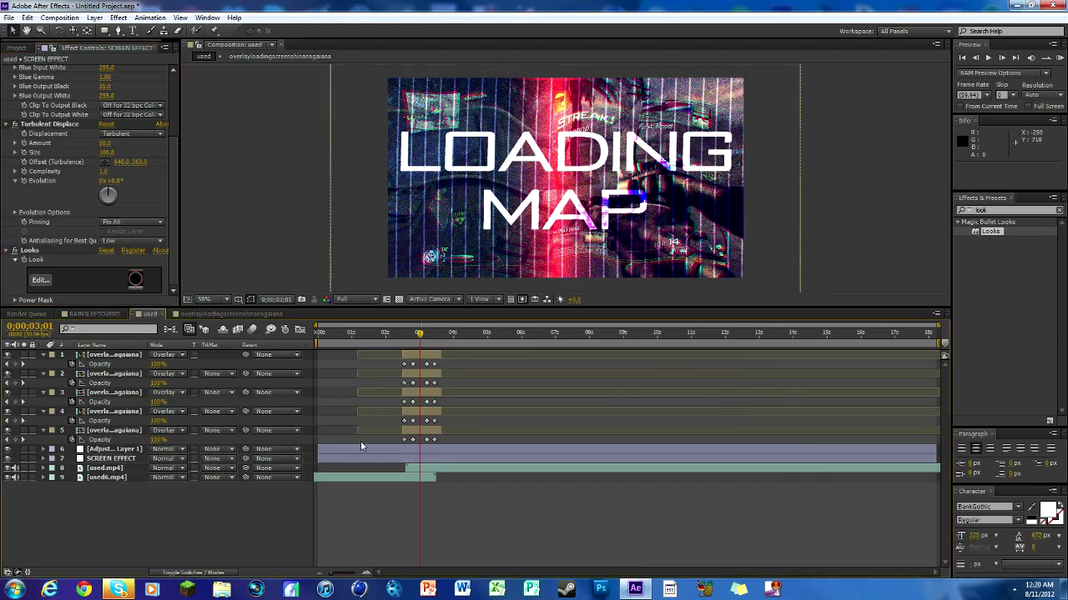
{"action": "left_click", "coordinate": [417, 332]}
{"action": "left_click", "coordinate": [416, 333]}
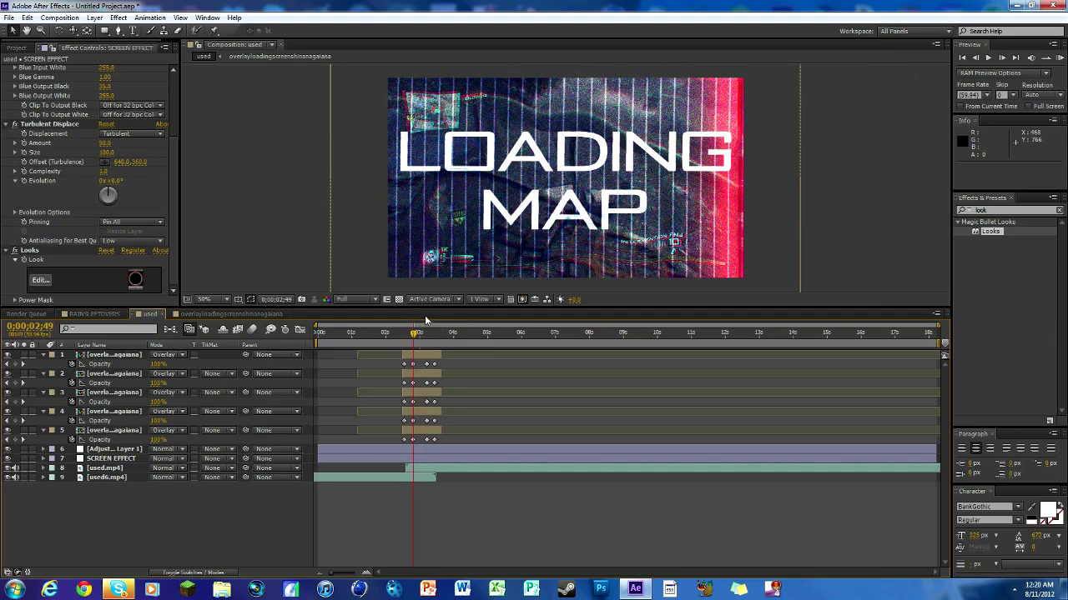
{"action": "left_click", "coordinate": [423, 334]}
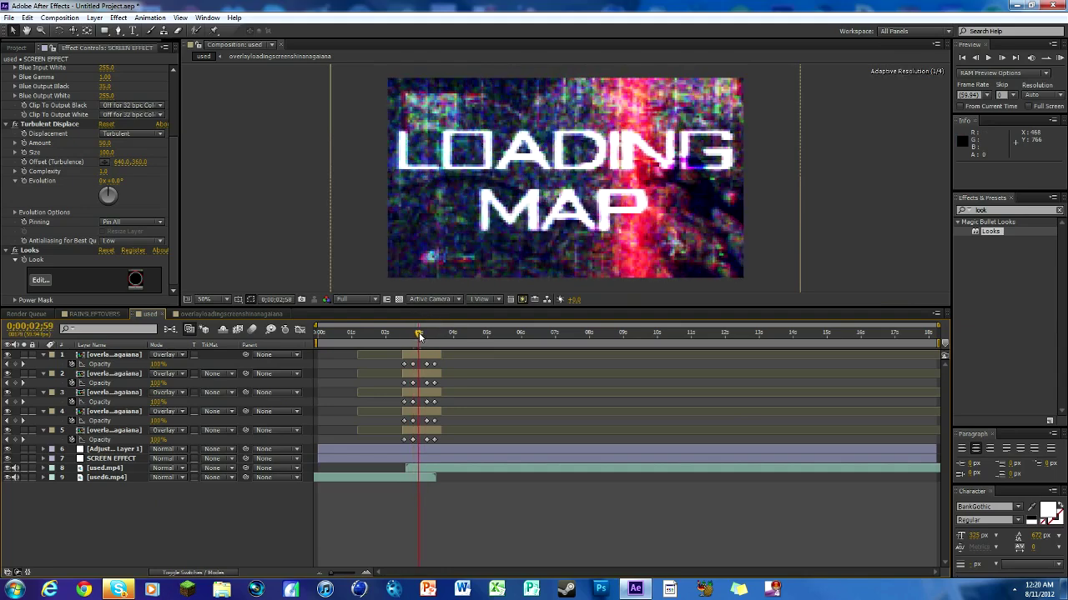